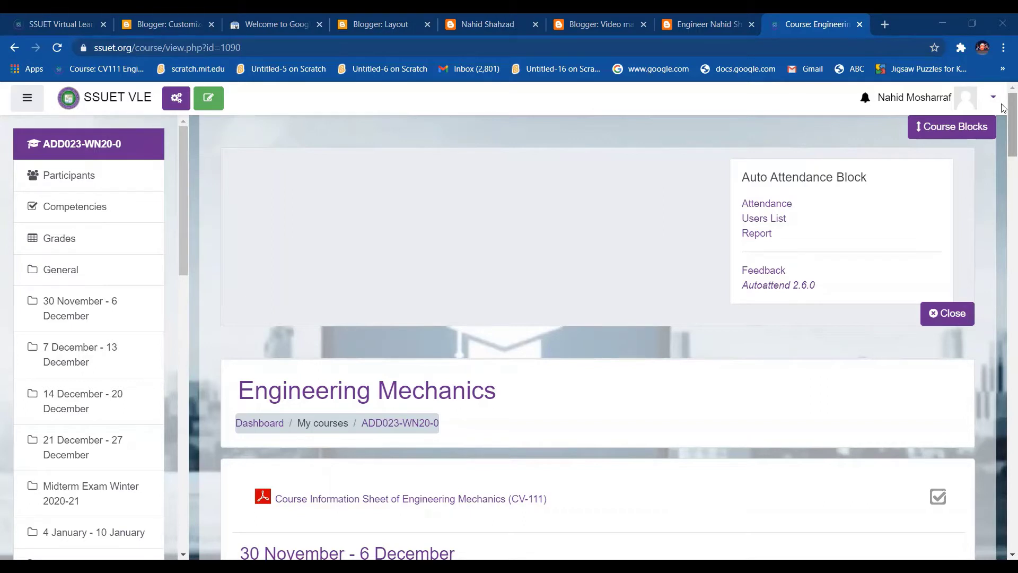
Step: Open the list of all submissions for Winter Assignment#1: Determination of Resultant Force using Parallelogram Method in the 21 December - 27 December section
left_click_drag(1003, 107, 1003, 135)
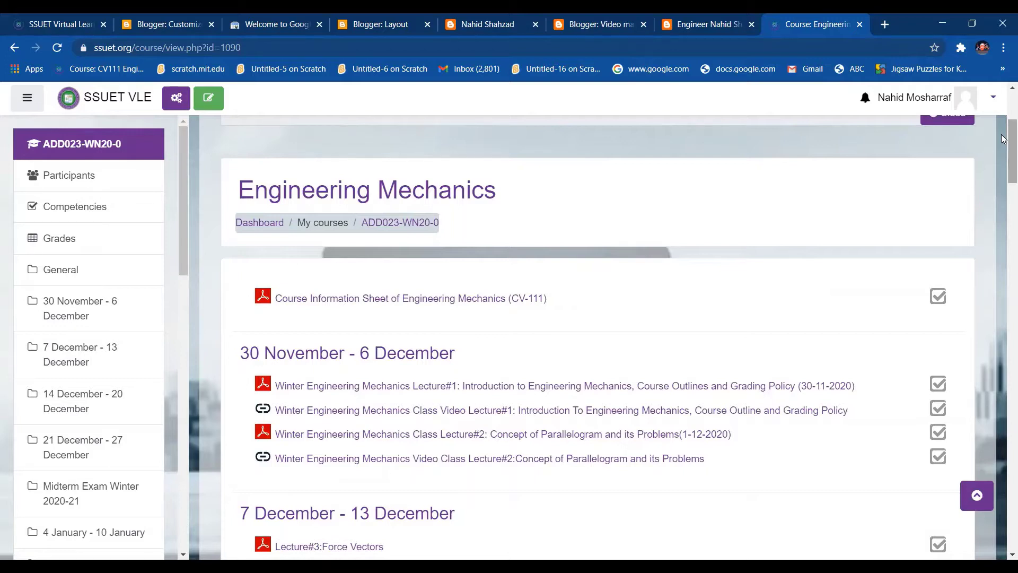
left_click_drag(1004, 138, 1004, 213)
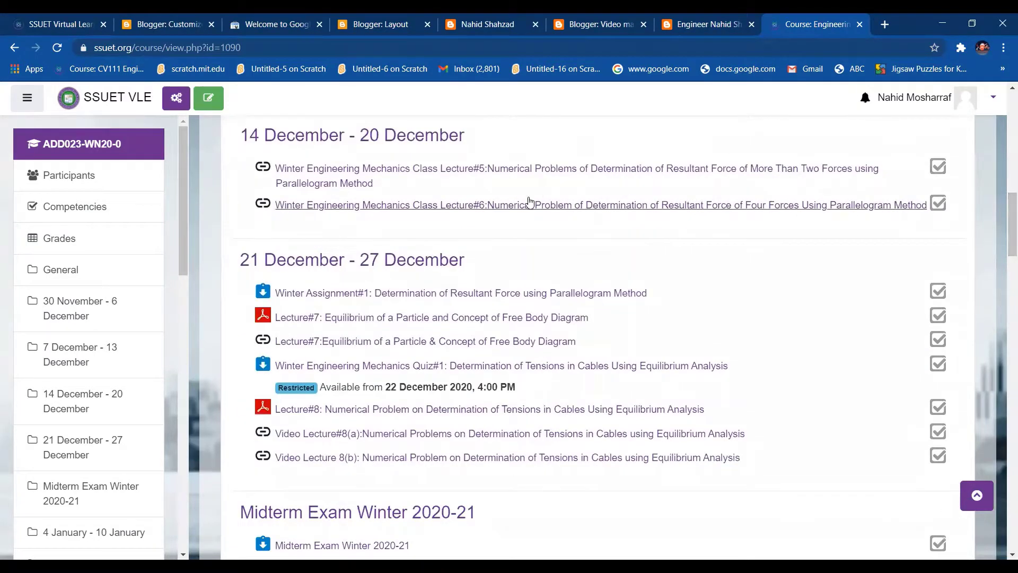
left_click(364, 293)
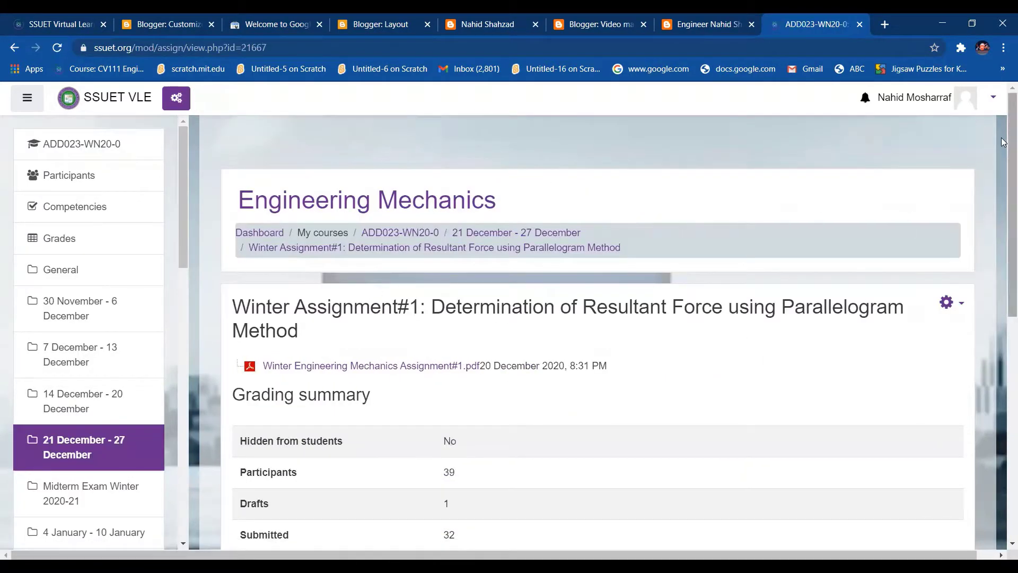
left_click_drag(1012, 148, 1011, 301)
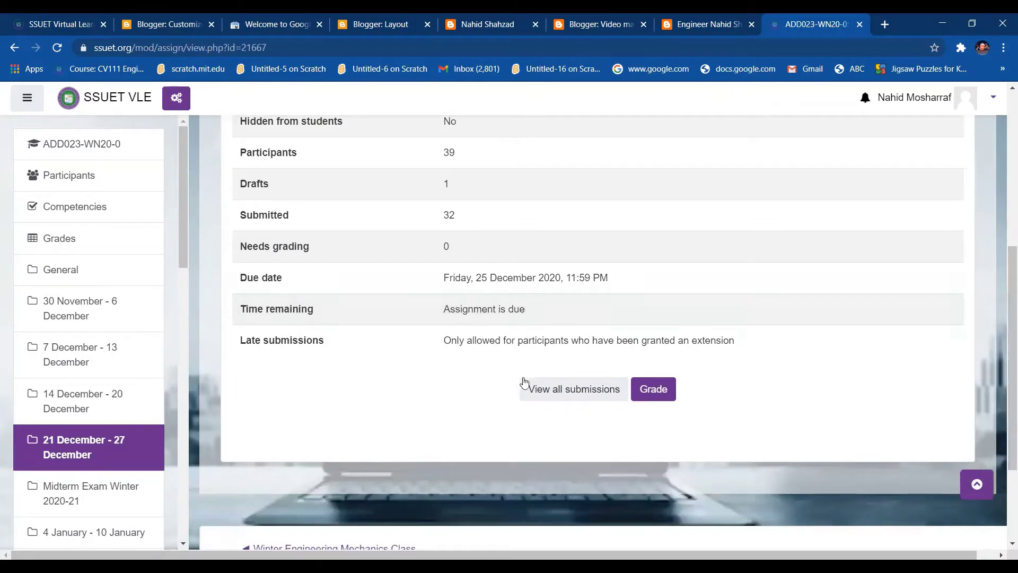
left_click(570, 392)
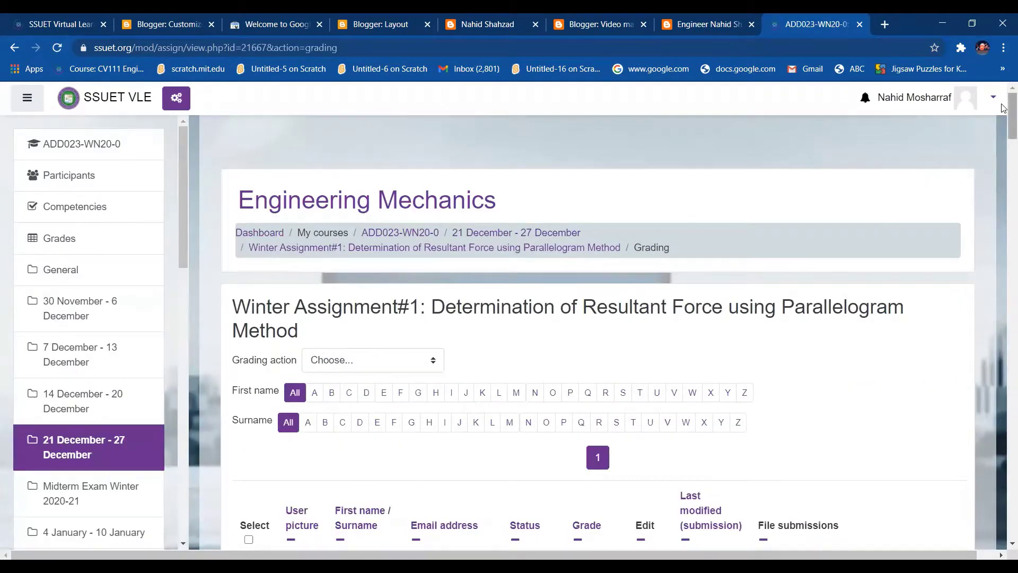
Step: Select every submission in the grading table and run the bulk action Set marking workflow state on them
left_click_drag(1004, 104, 904, 205)
left_click(249, 539)
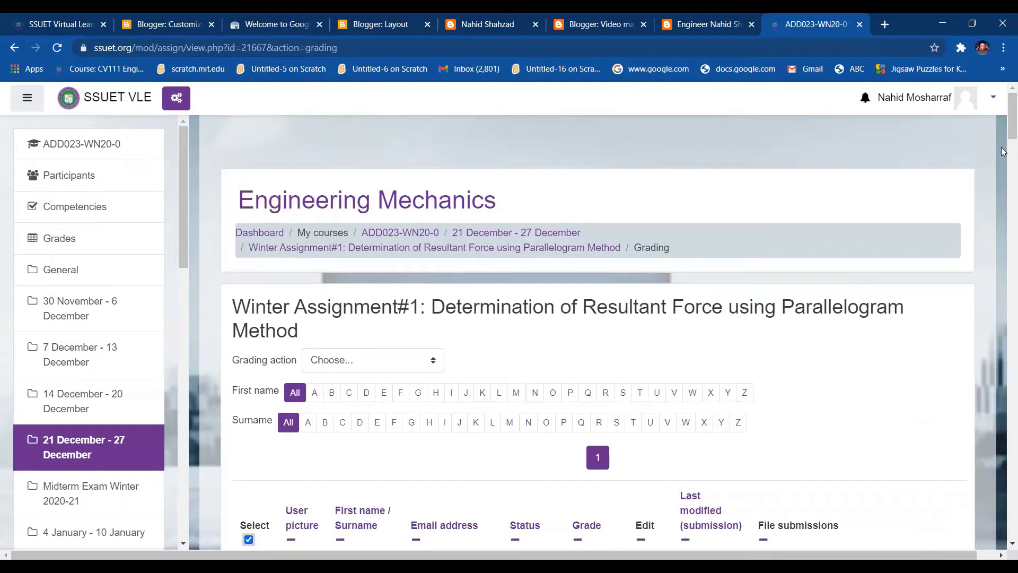
left_click_drag(1005, 132, 1002, 507)
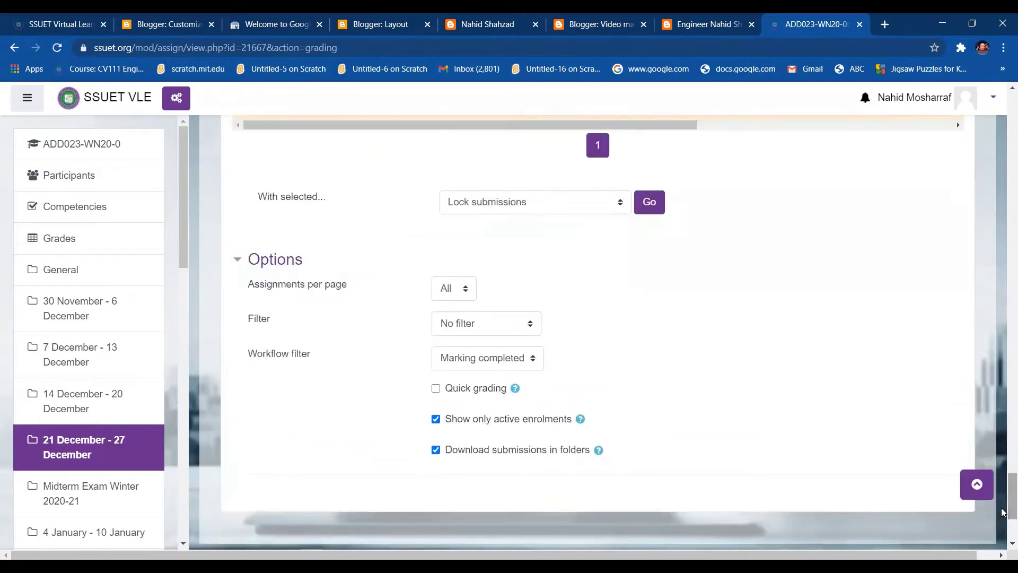
left_click(627, 208)
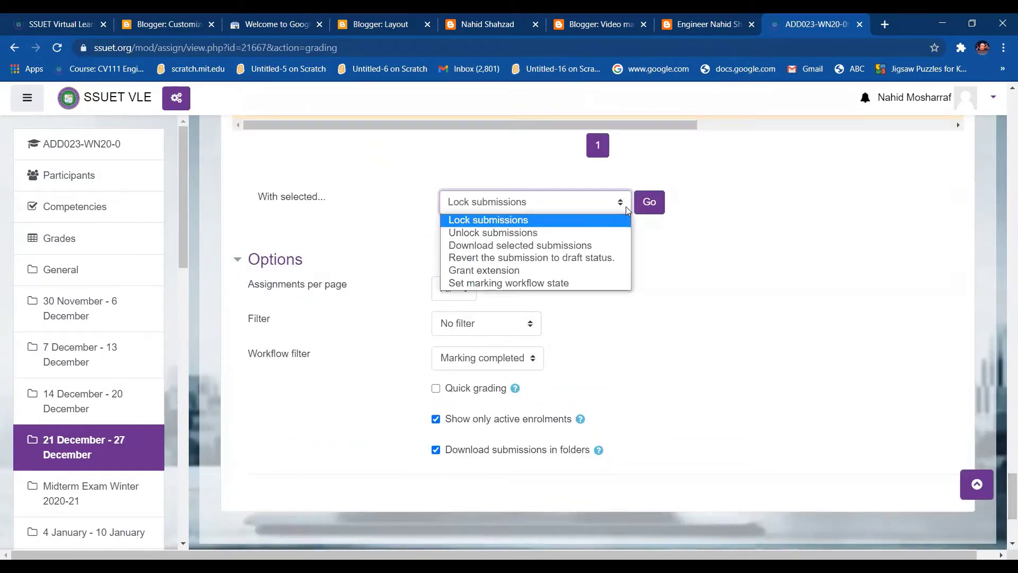
left_click(518, 284)
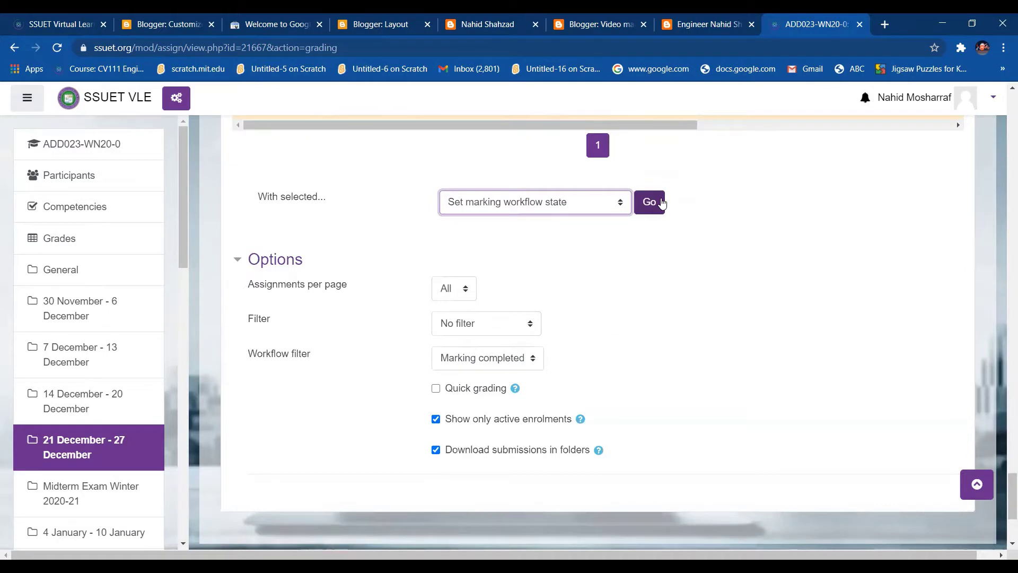
left_click(662, 203)
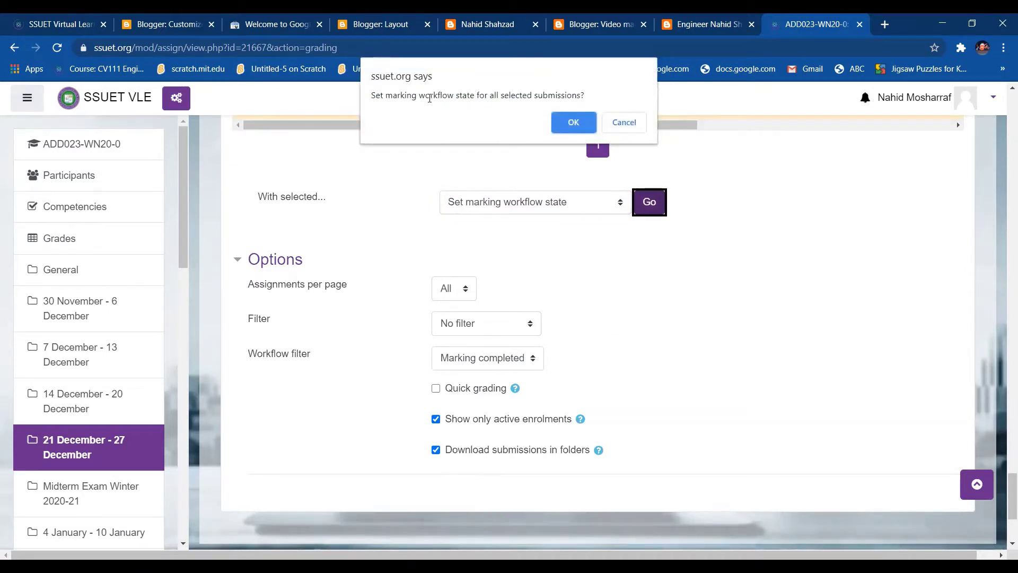
left_click(559, 131)
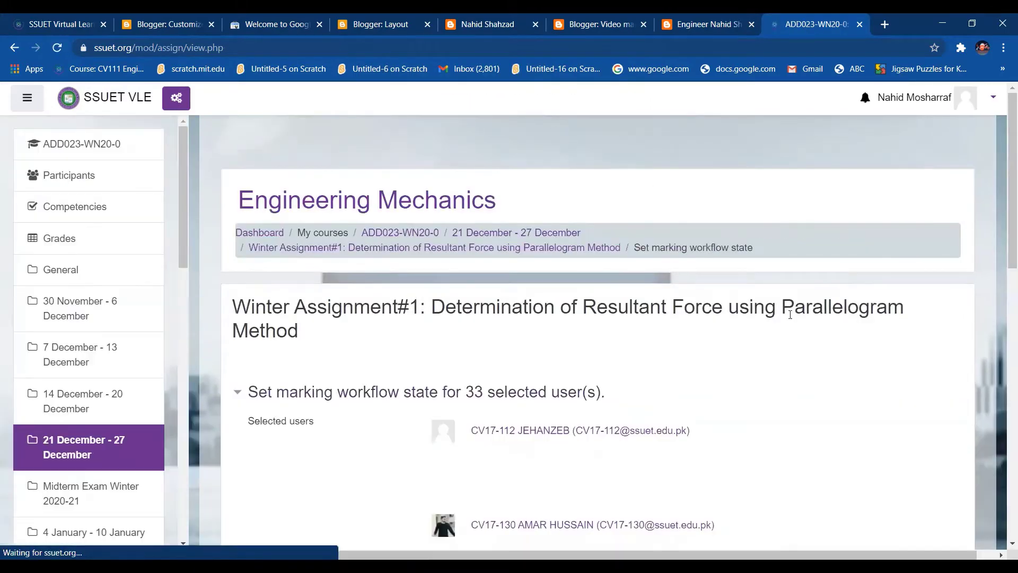
Step: Set the marking workflow state to Released, set Notify students to Yes and save the changes
scroll(1003, 244, "down", 4)
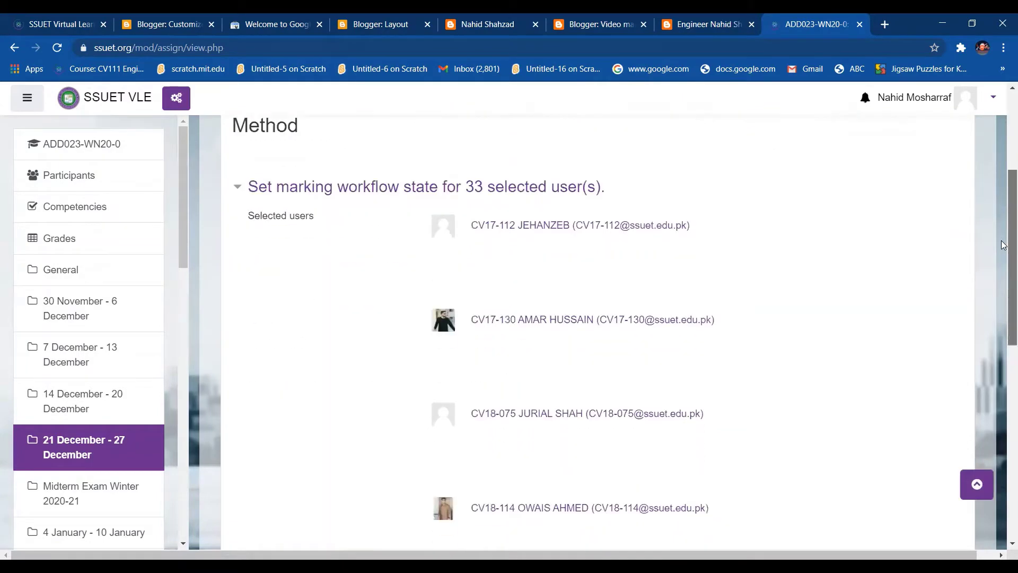
scroll(1004, 244, "down", 8)
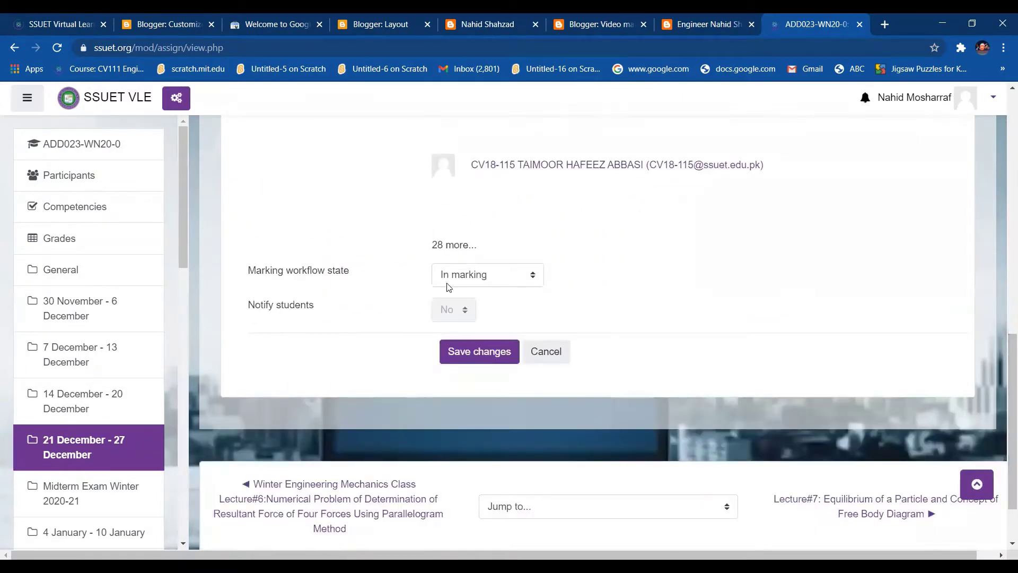
left_click(537, 278)
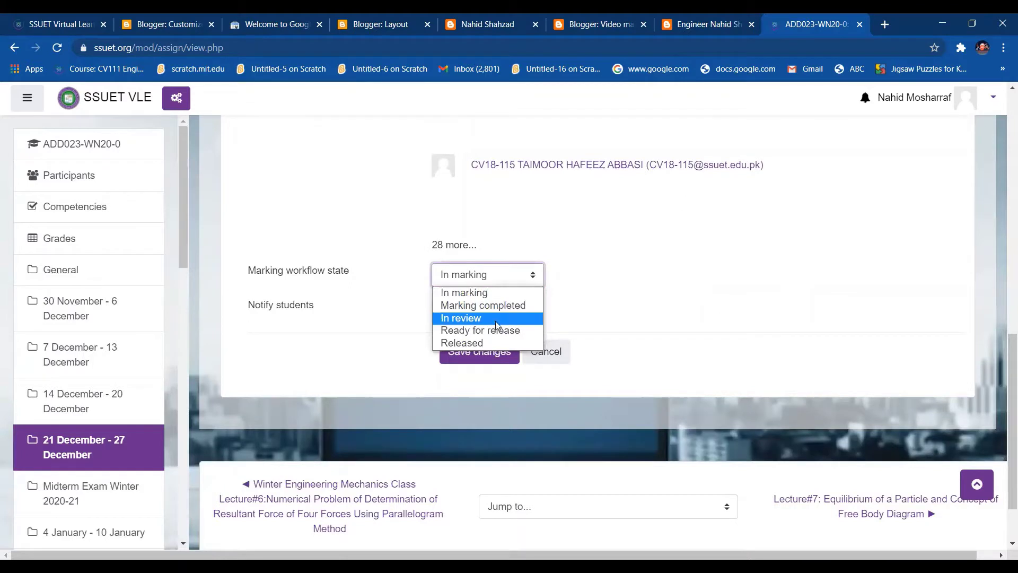
left_click(483, 342)
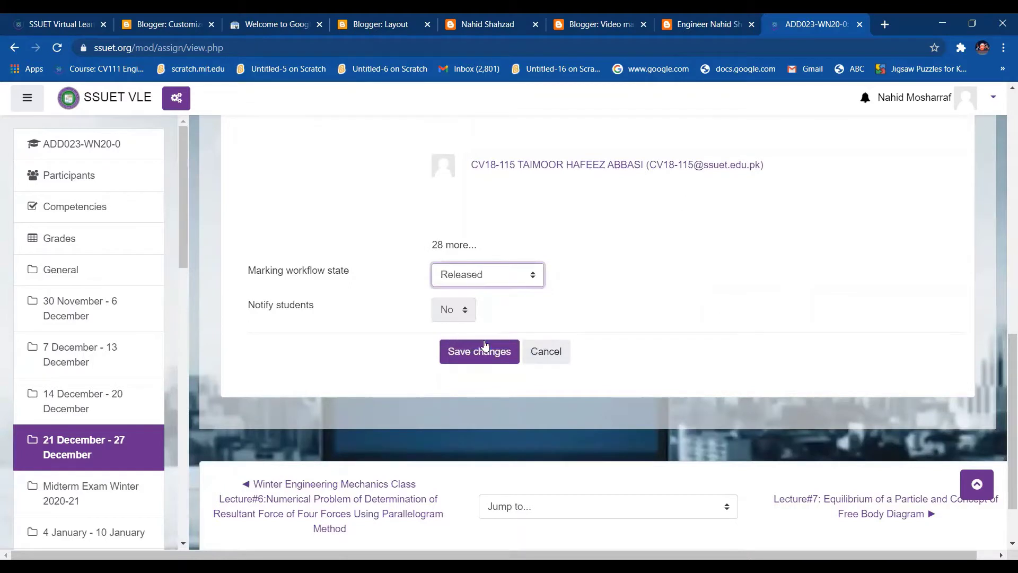
left_click(461, 313)
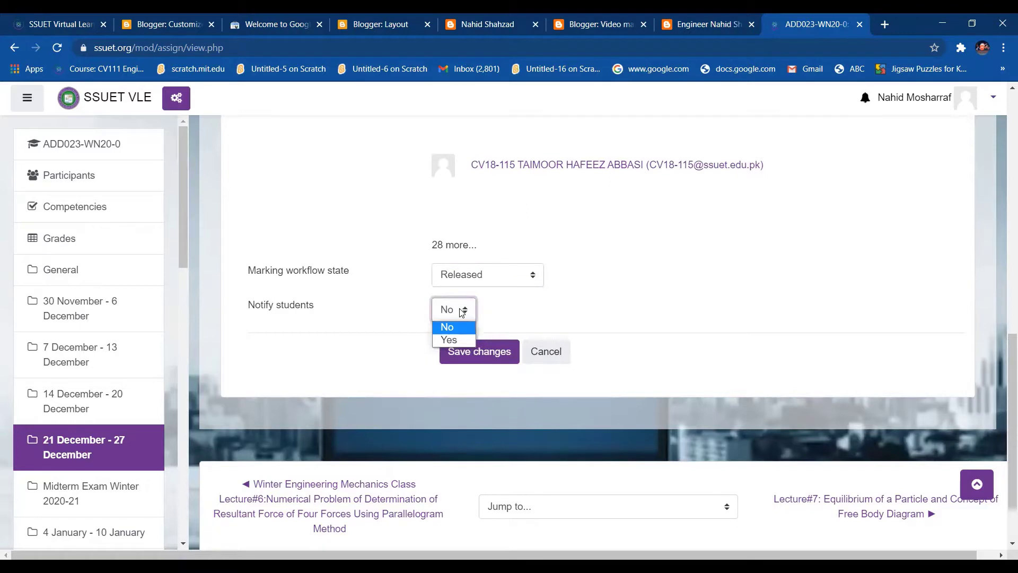
left_click(449, 342)
left_click(464, 352)
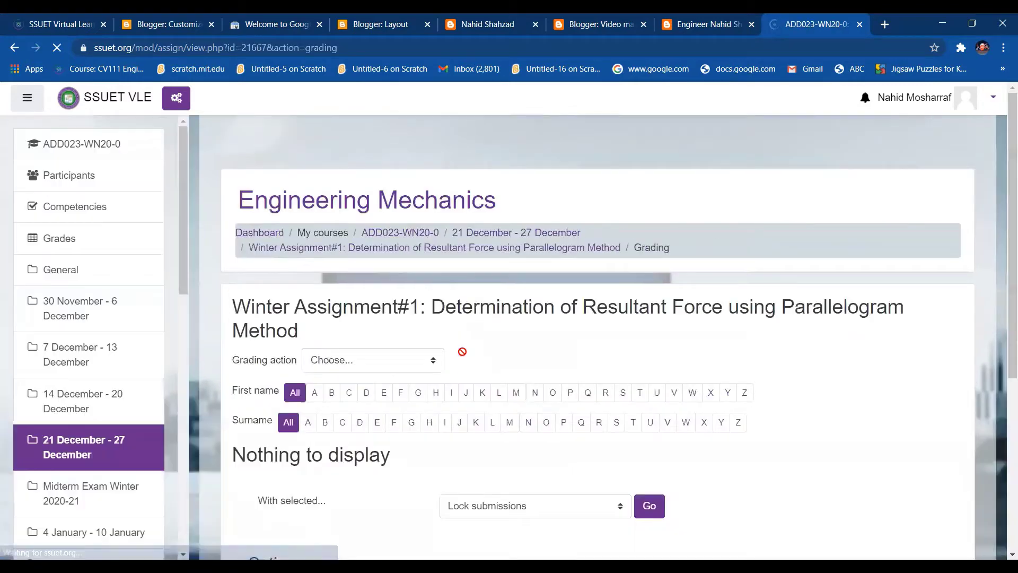
Step: Set the grading table's workflow filter to Released and check the status of the listed submissions
left_click_drag(1003, 117, 1003, 330)
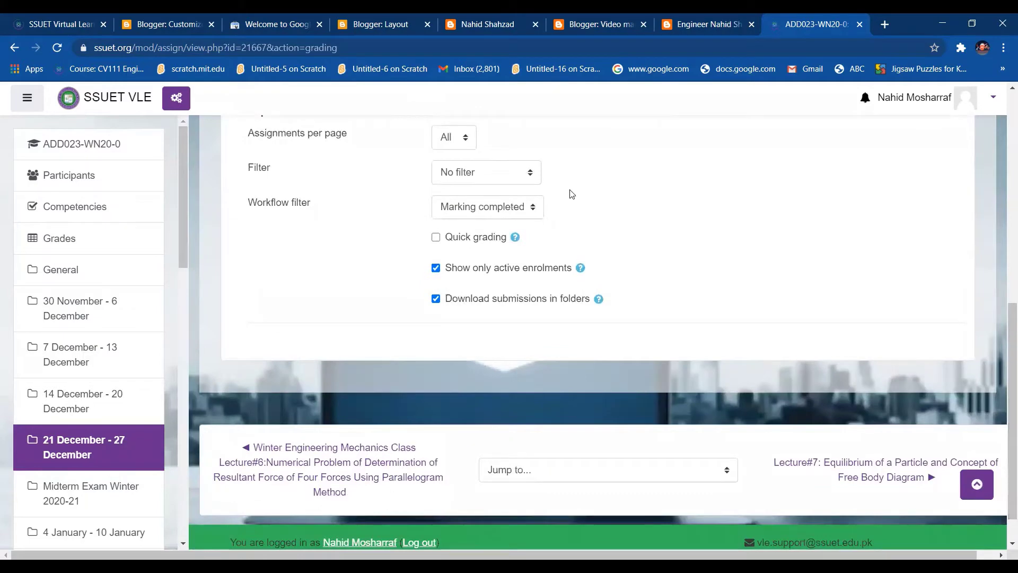
left_click(532, 210)
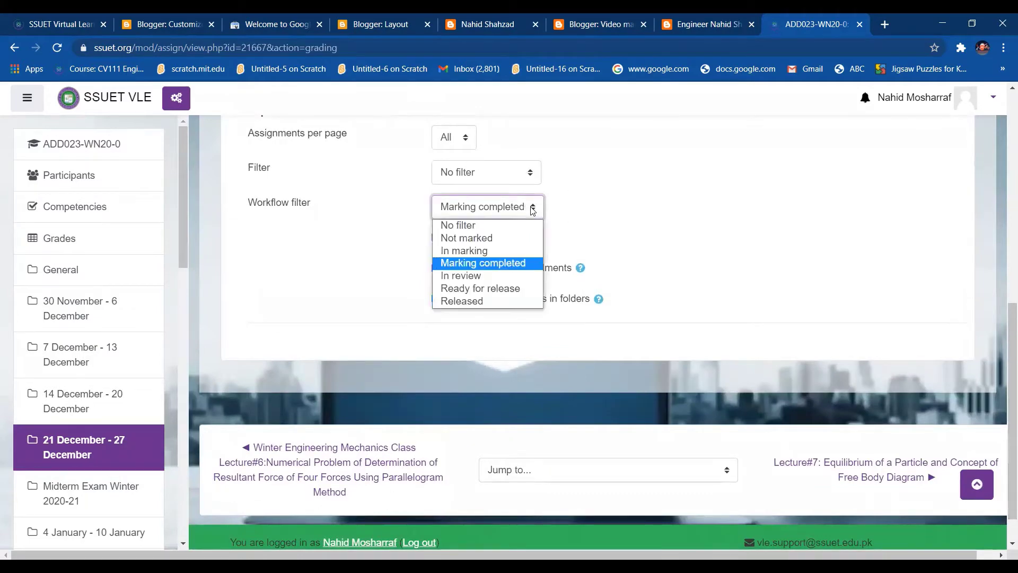
left_click(503, 259)
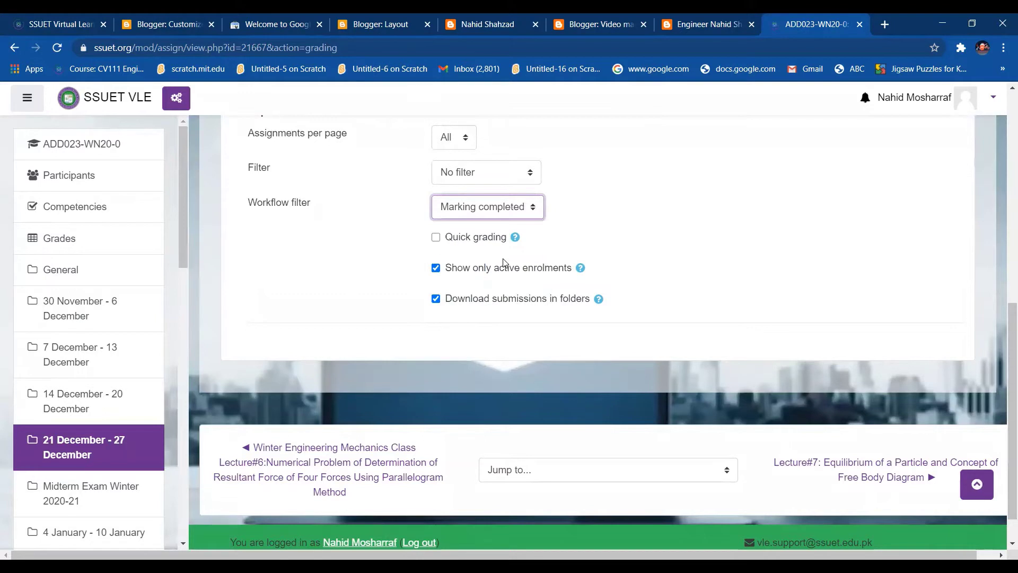
left_click(531, 211)
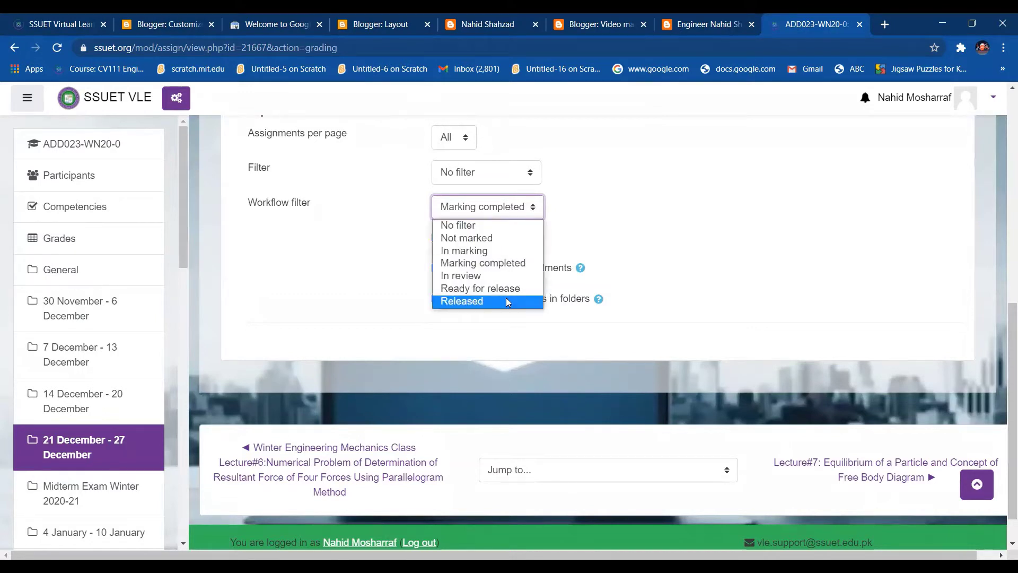
left_click(506, 301)
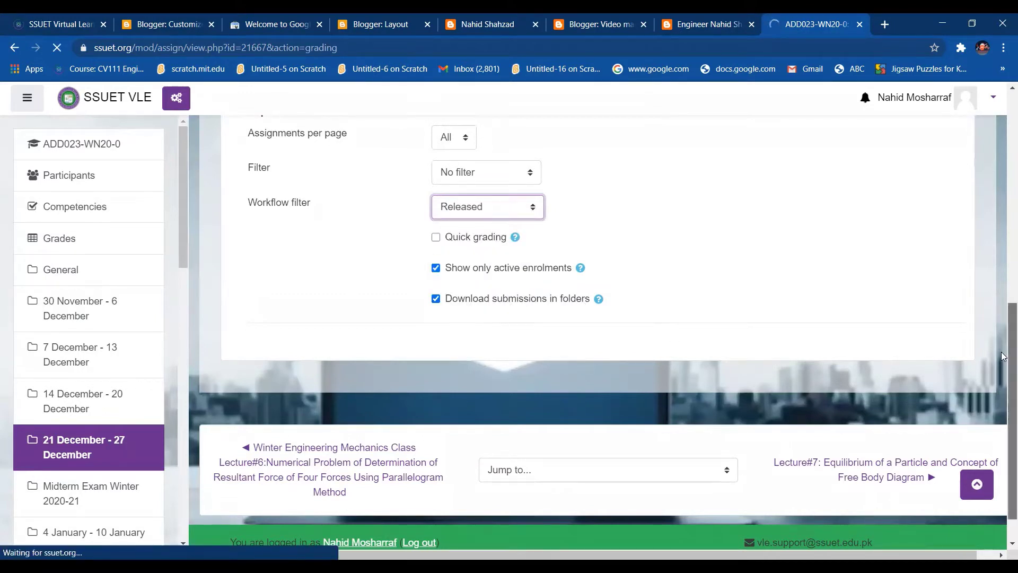
scroll(1003, 356, "up", 4)
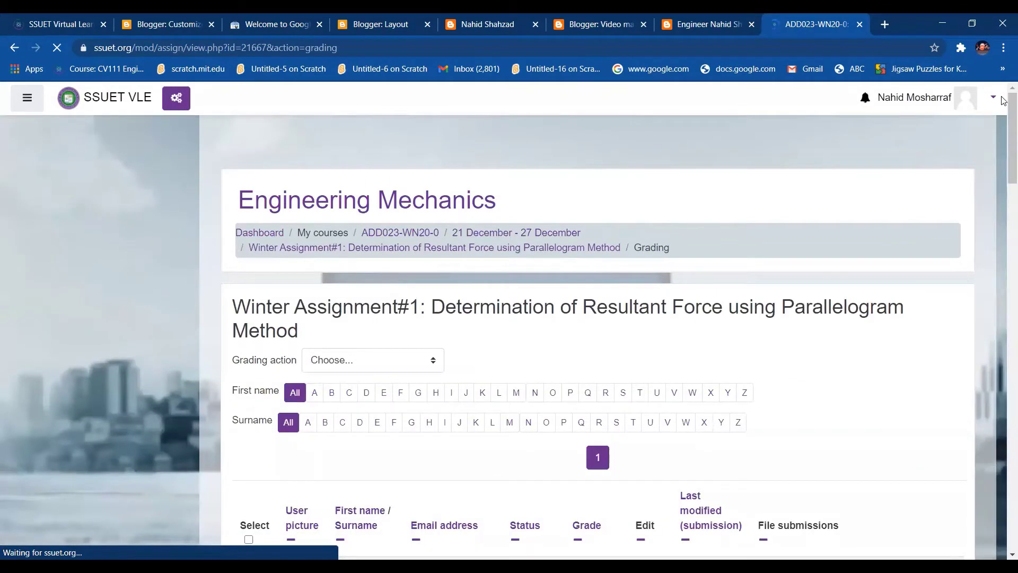
scroll(1004, 170, "down", 10)
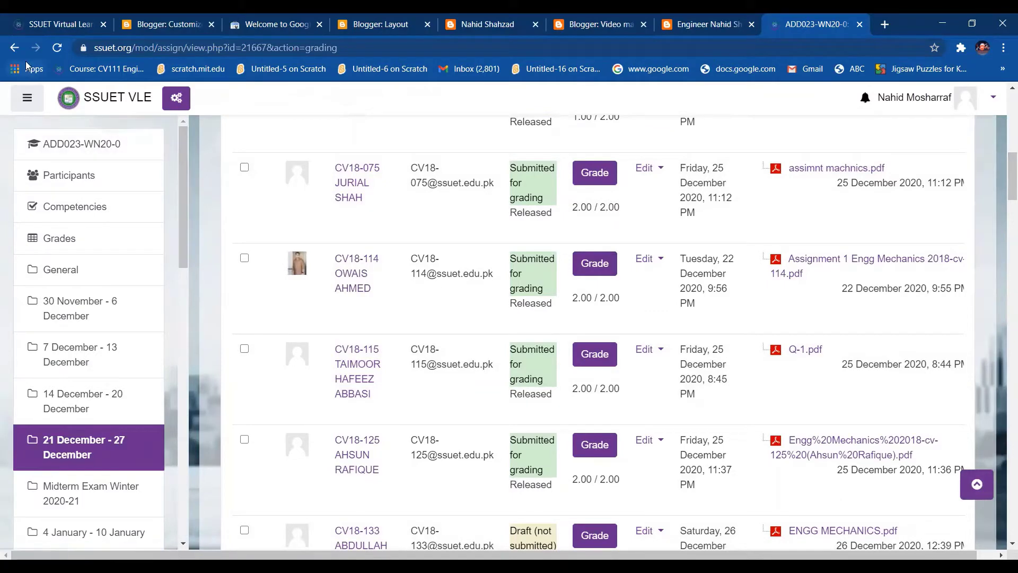
Step: Go back through the visited pages to the assignment's earlier grading table view
left_click(14, 47)
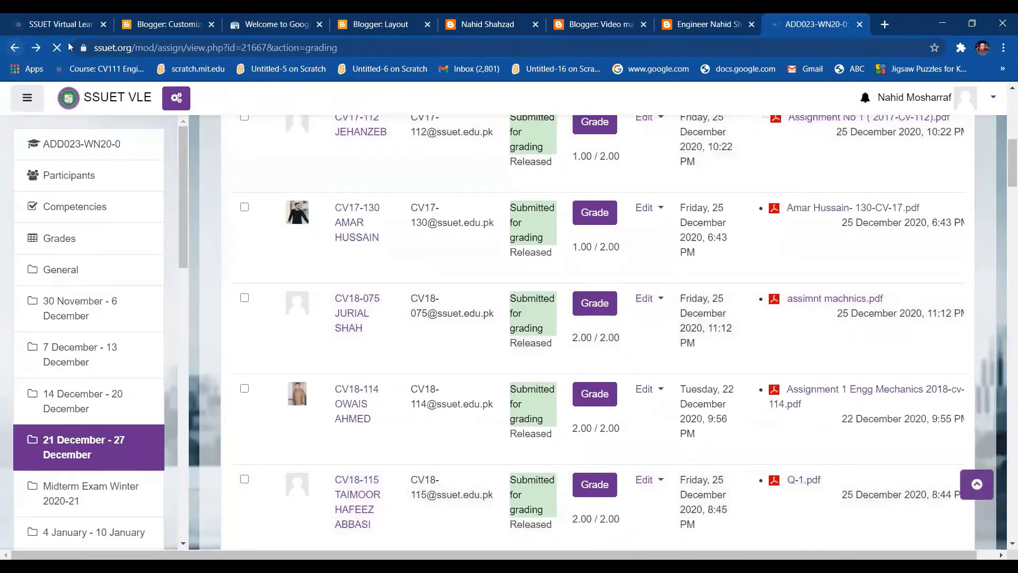
left_click(11, 48)
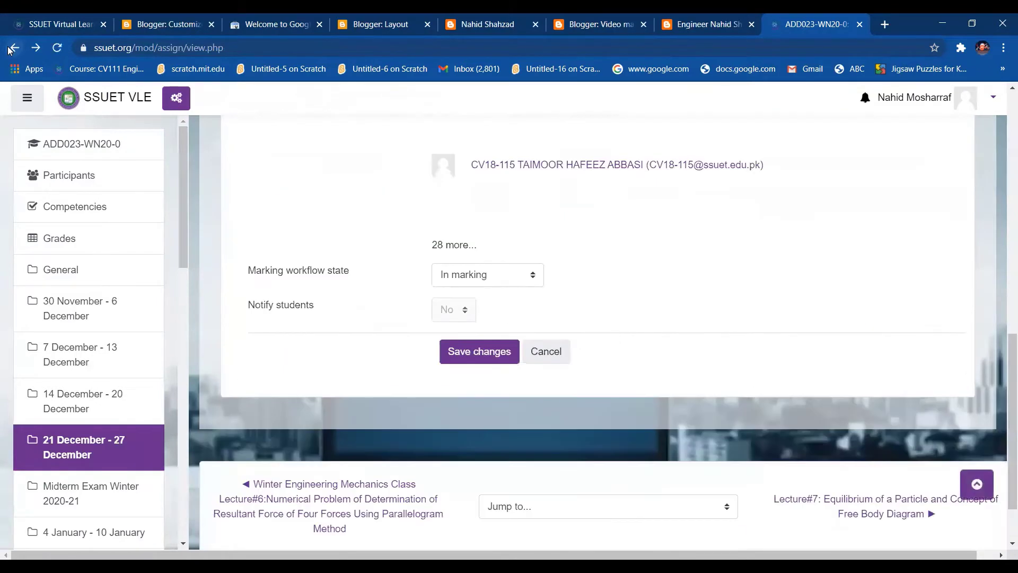
left_click(11, 48)
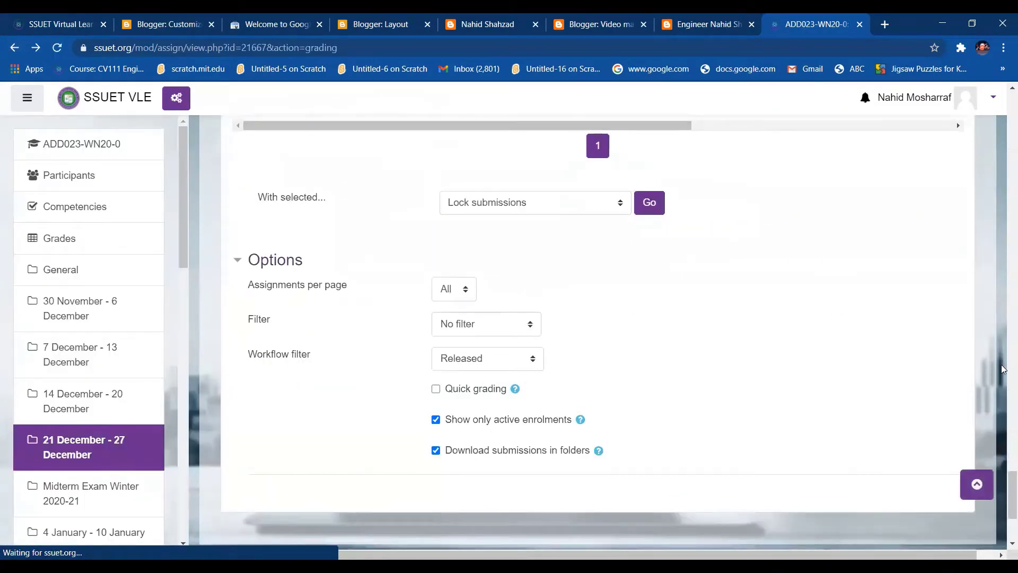
left_click_drag(1004, 493, 971, 333)
scroll(971, 333, "down", 20)
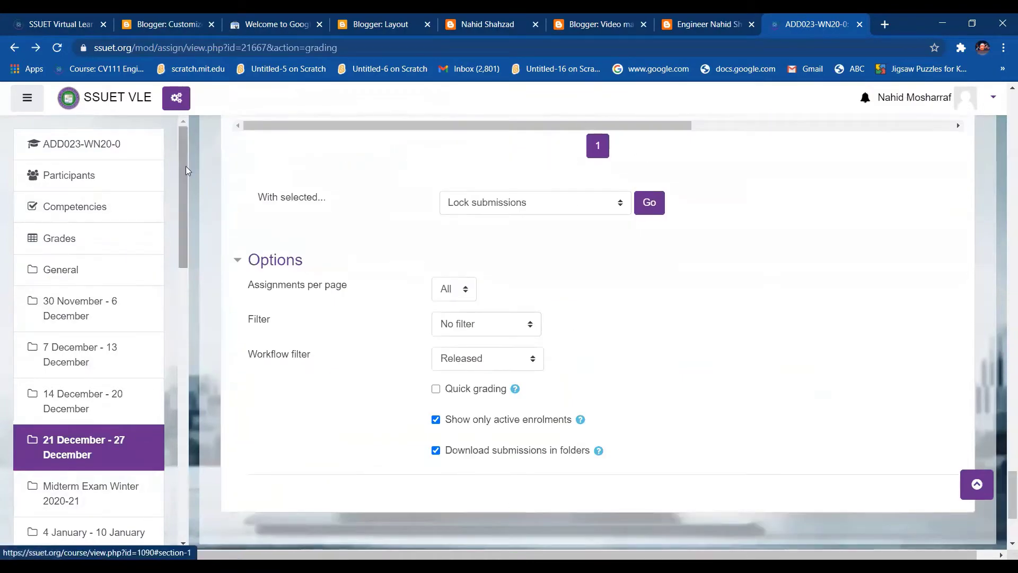
Step: Open the ADD079-WN20-0 course page from the course list
left_click_drag(187, 190, 188, 462)
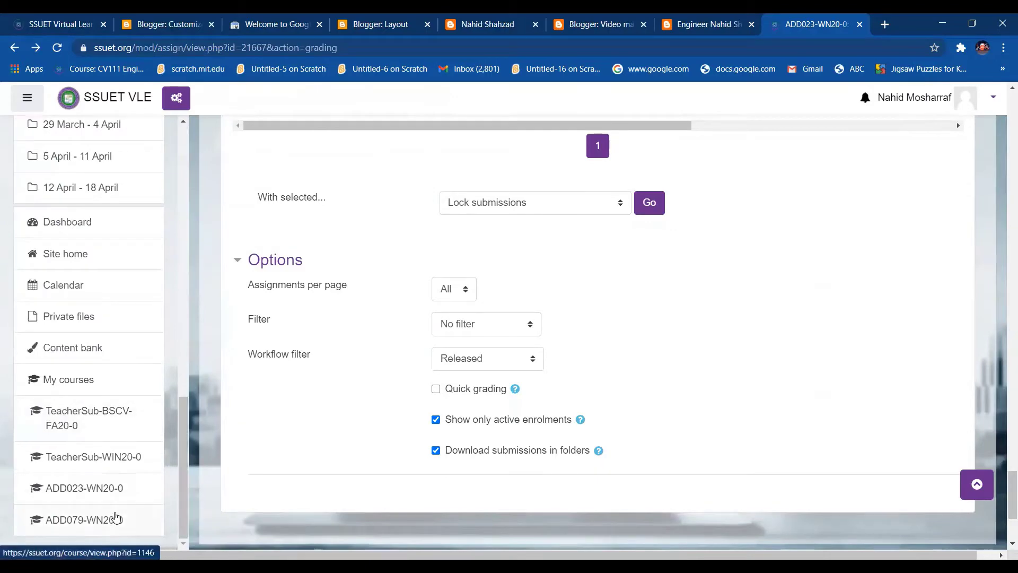
left_click(118, 517)
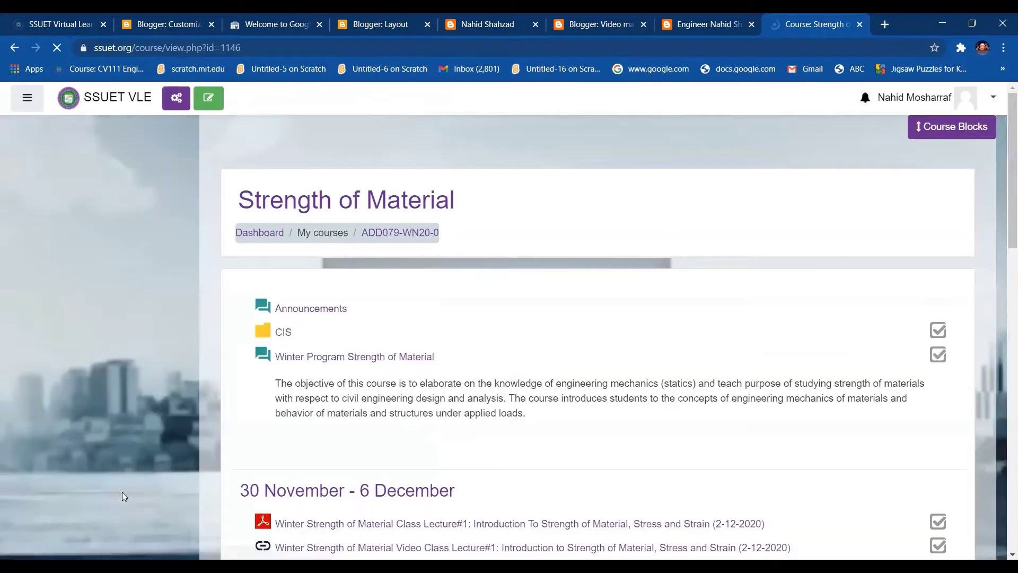
Step: Open the ADD023-WN20-0 Engineering Mechanics course and find its 21 December - 27 December section
left_click_drag(184, 260, 246, 523)
scroll(159, 498, "down", 3)
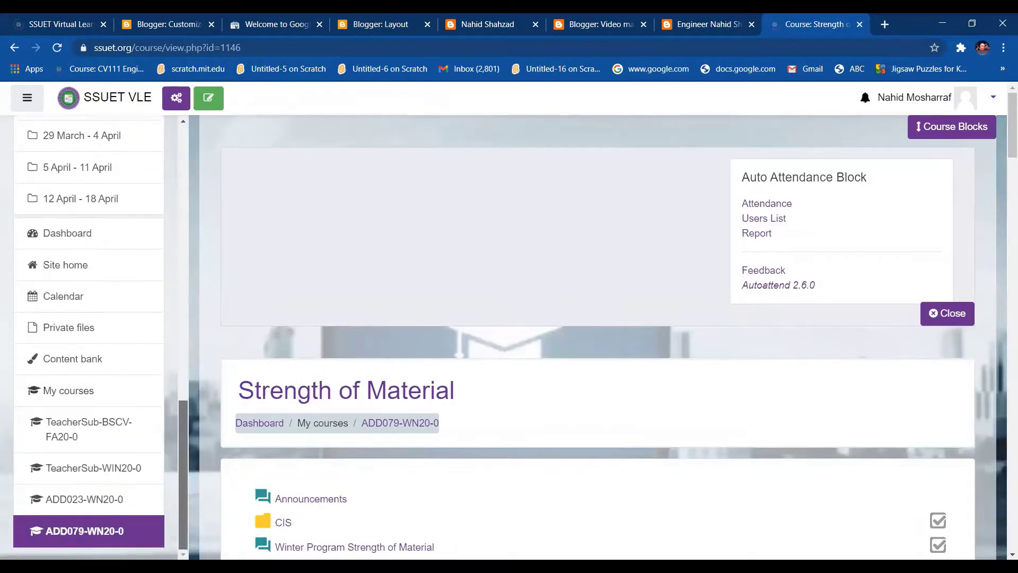
left_click(153, 500)
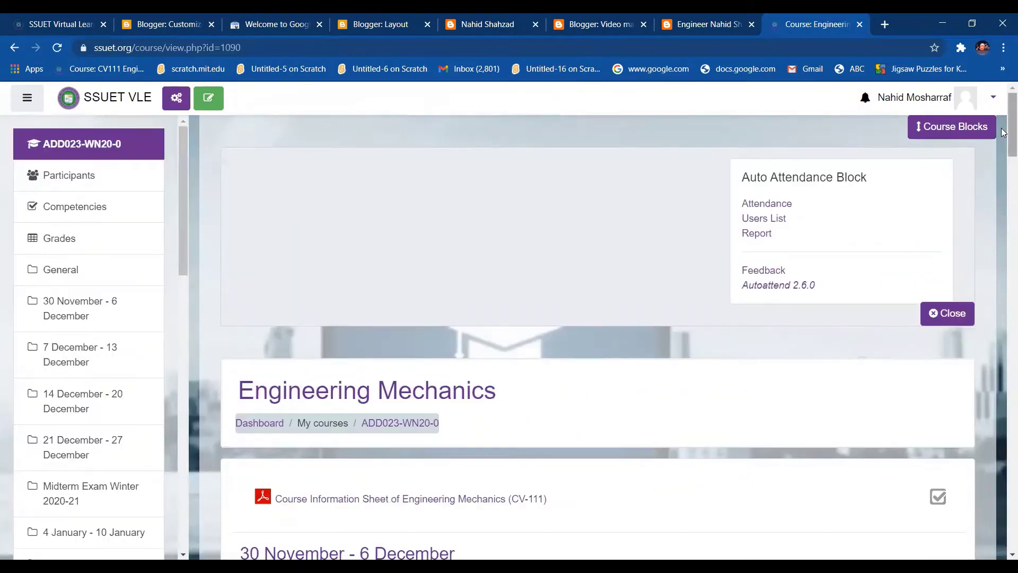
right_click(1004, 217)
left_click(1003, 181)
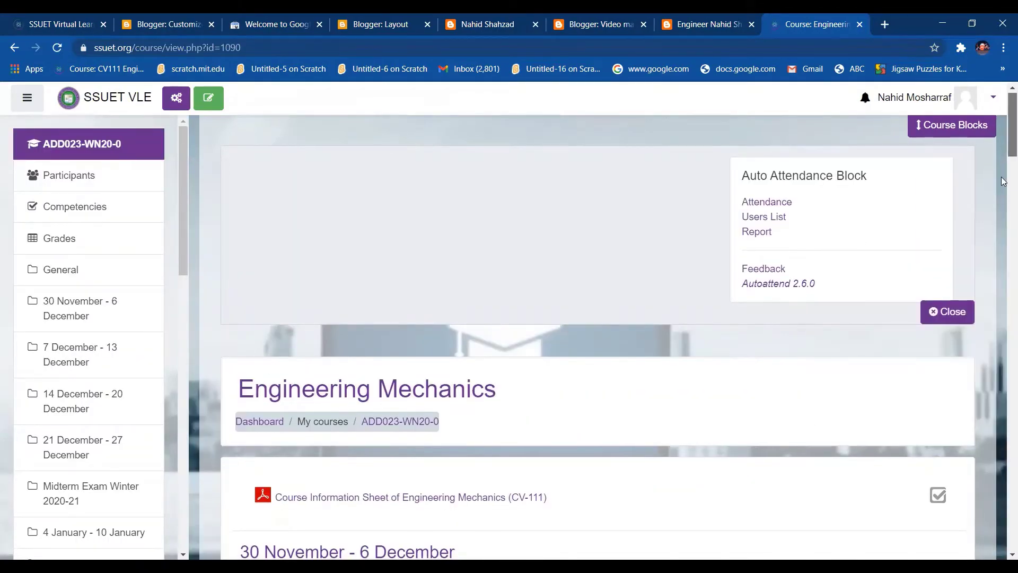
left_click_drag(1003, 182, 1003, 258)
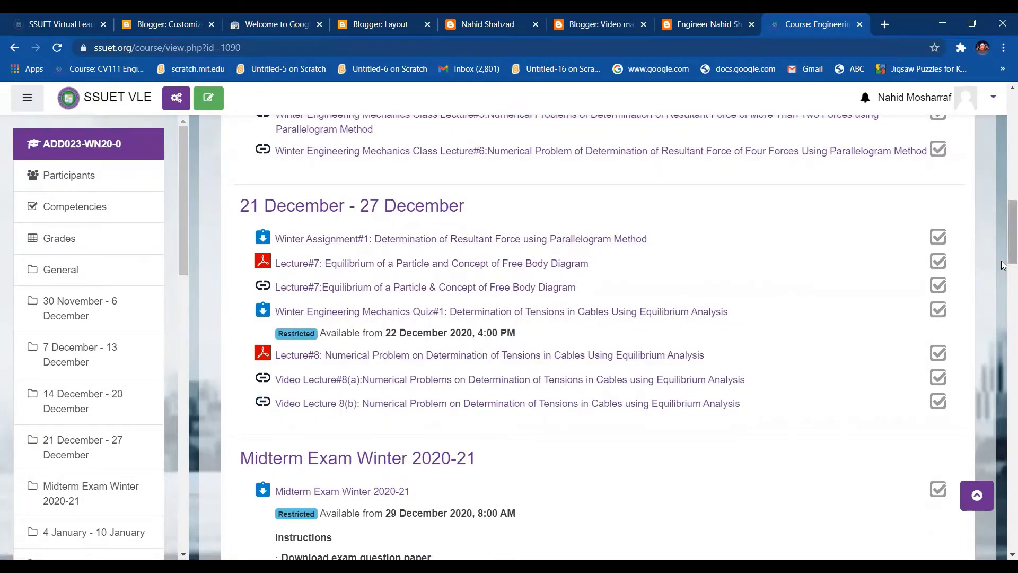
mouse_move(1003, 231)
left_mouse_down()
mouse_move(1003, 162)
mouse_move(1003, 221)
left_mouse_up()
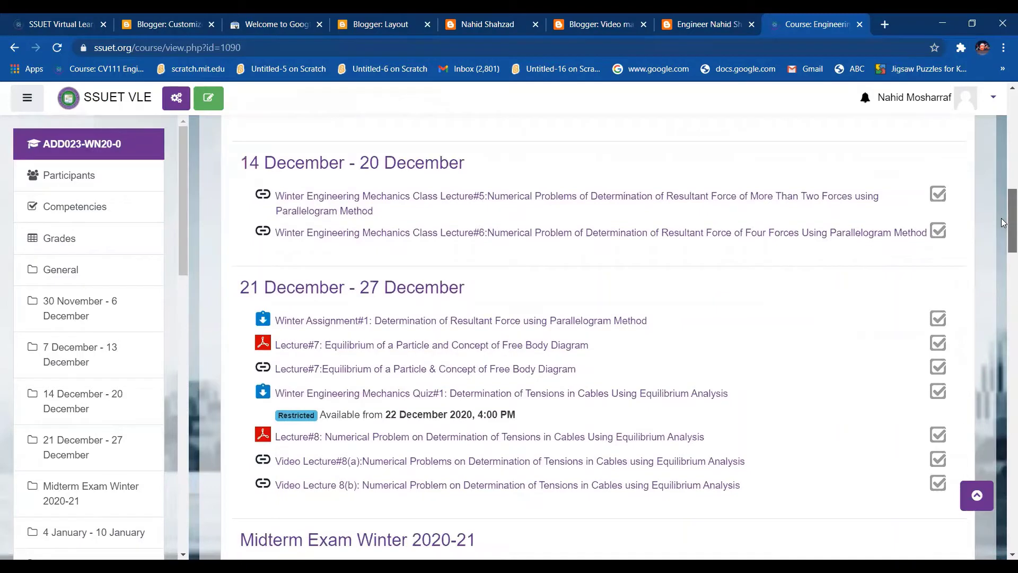
Step: Open Winter Engineering Mechanics Quiz#1 on determination of tensions in cables and view all its submissions
left_click(389, 391)
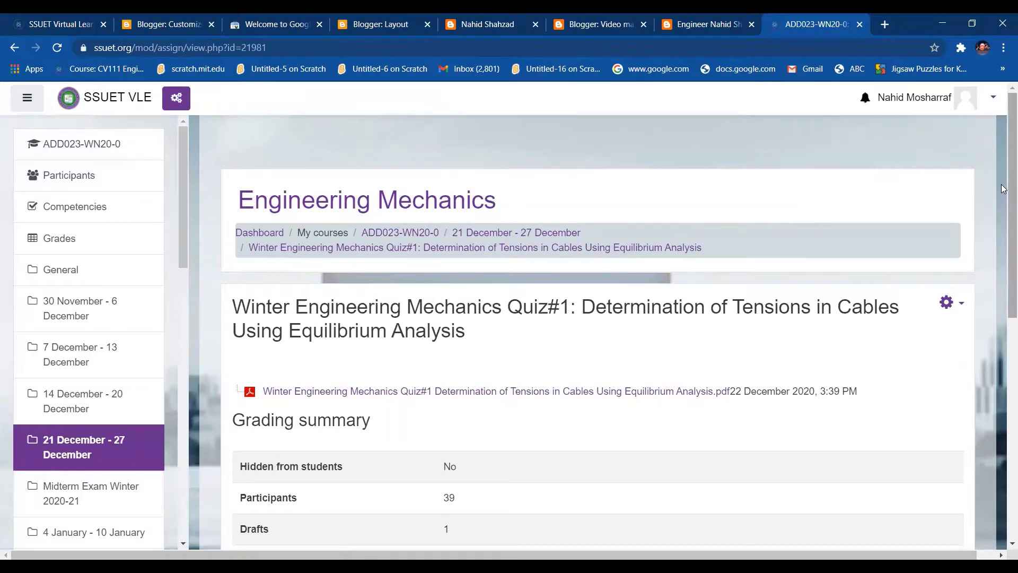
scroll(1003, 247, "down", 5)
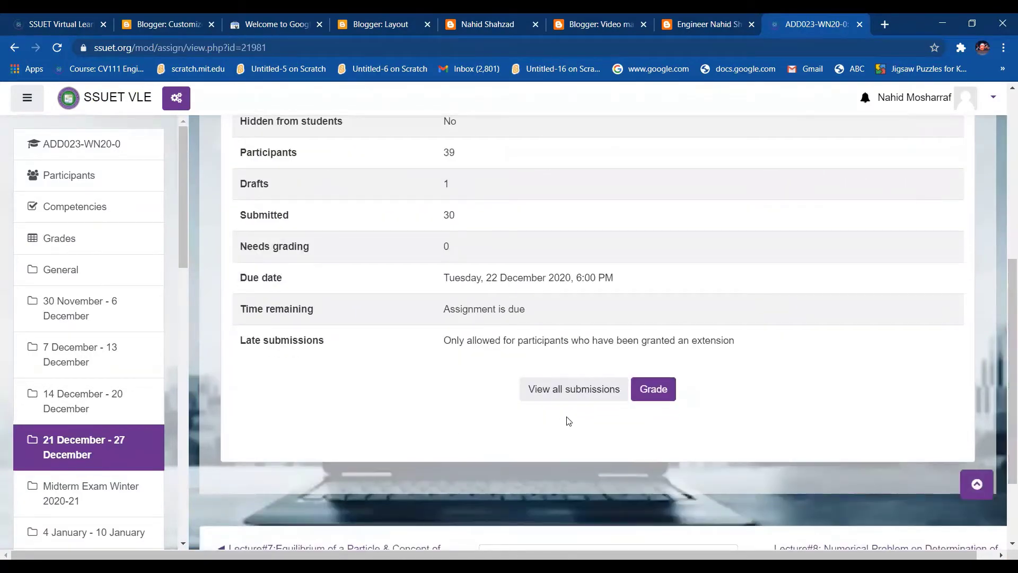
left_click(597, 385)
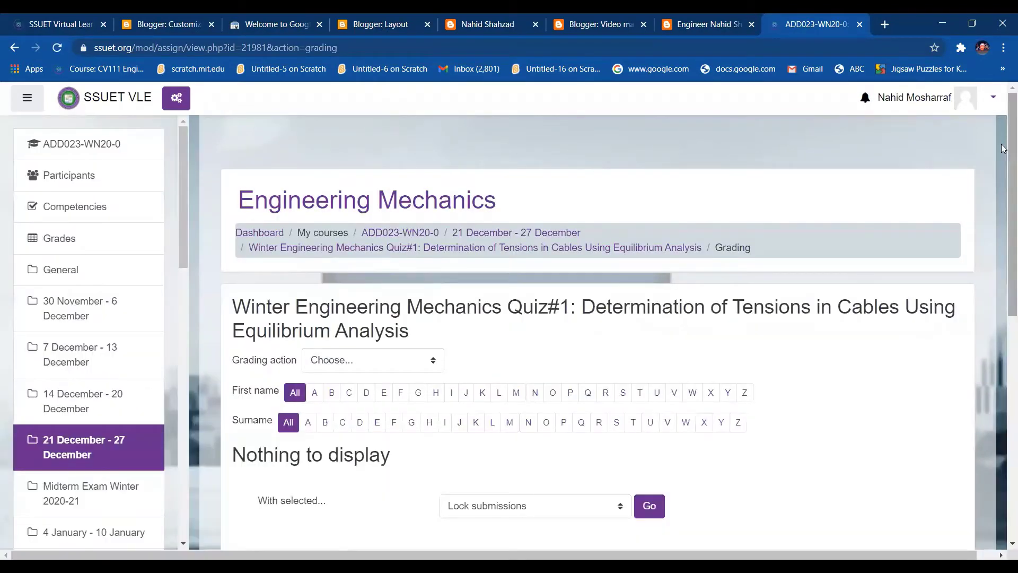
Step: Set the quiz grading table's workflow filter to Marking completed
right_click(1001, 276)
left_click(1003, 251)
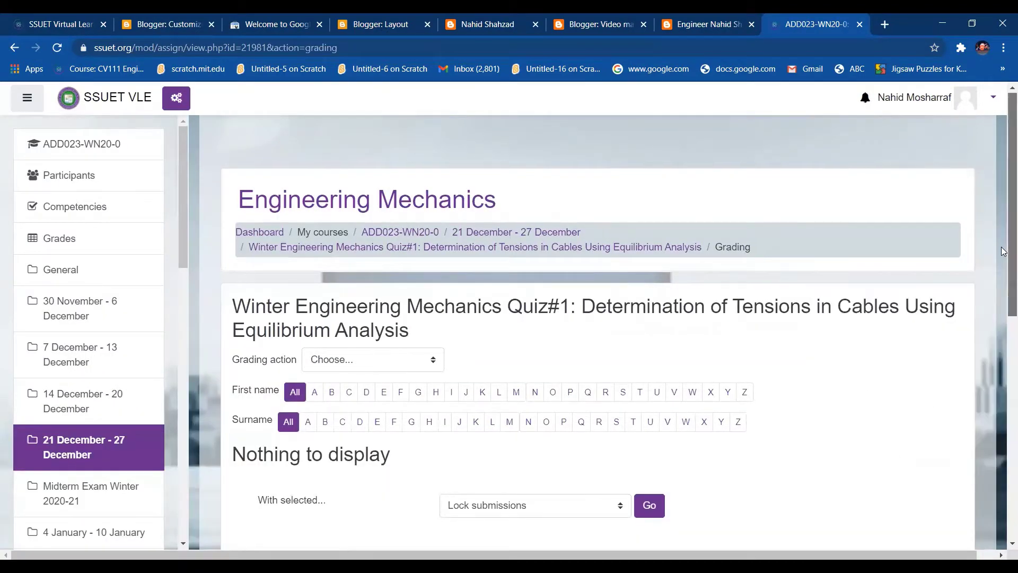
scroll(579, 282, "down", 5)
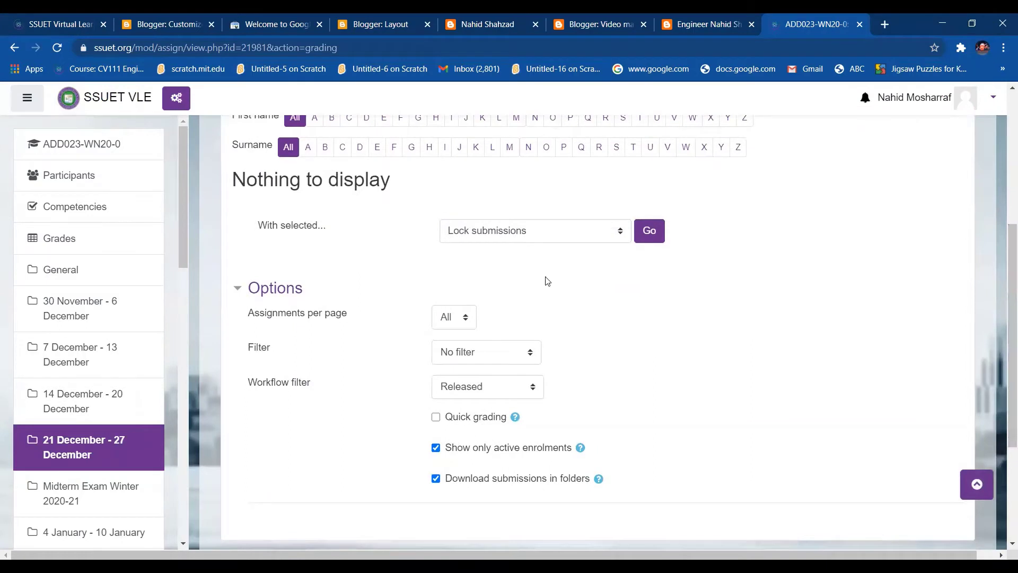
left_click(532, 387)
left_click(500, 442)
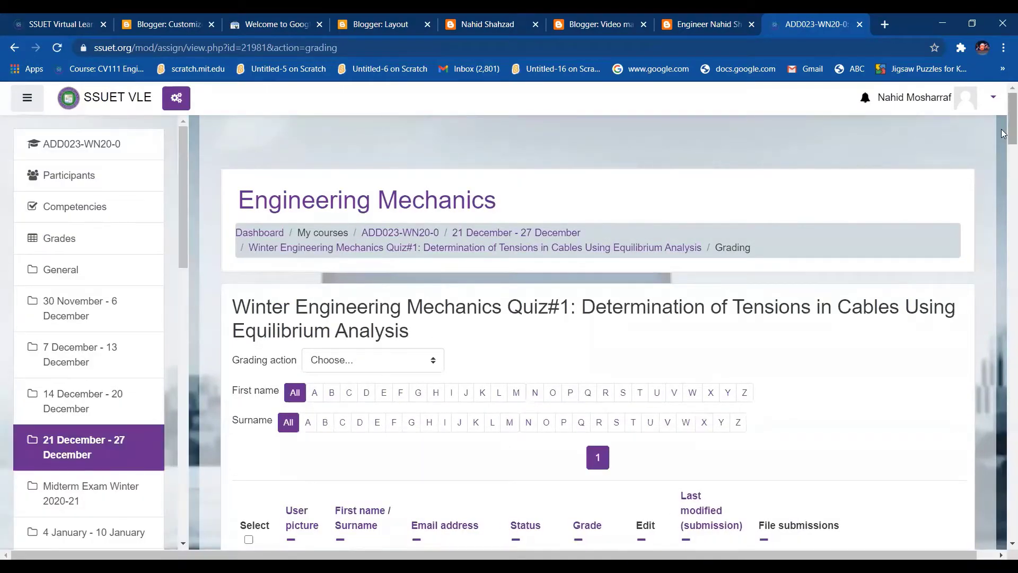
Step: Select all listed quiz submissions and run the Set marking workflow state action on them, accepting the confirmation
right_click(1004, 180)
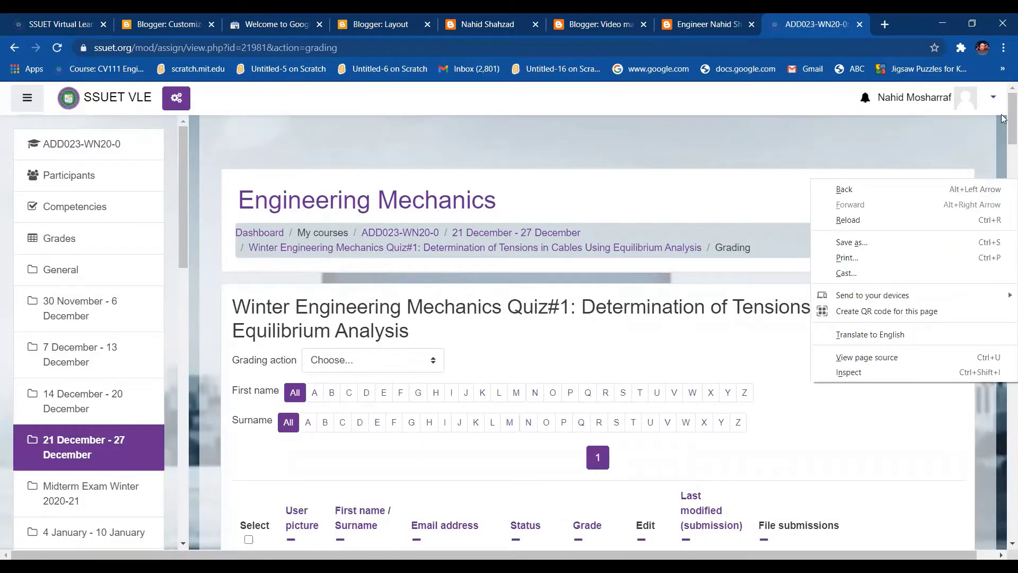
left_click(1003, 118)
right_click(1004, 190)
left_click(1004, 130)
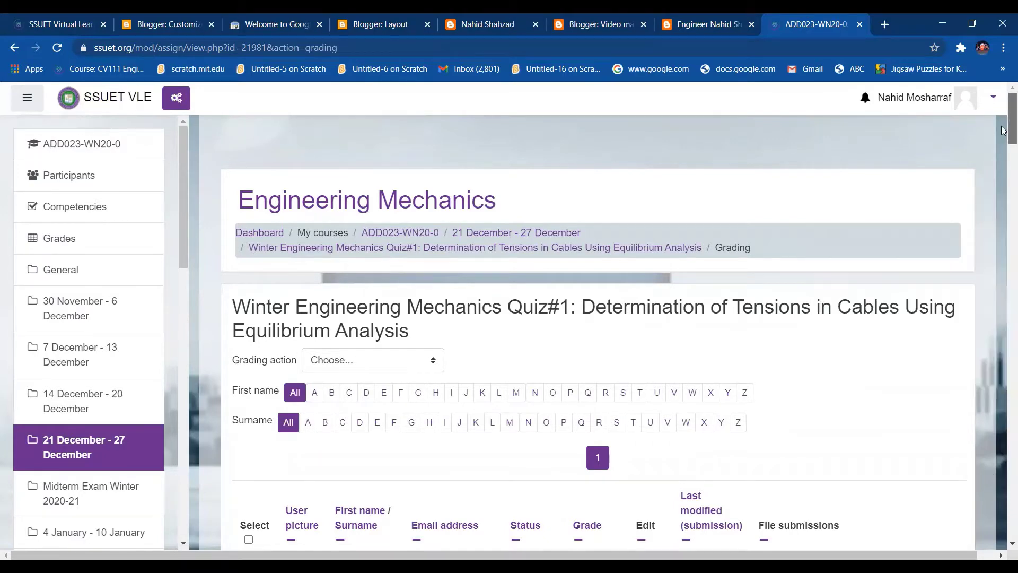
scroll(1004, 130, "down", 7)
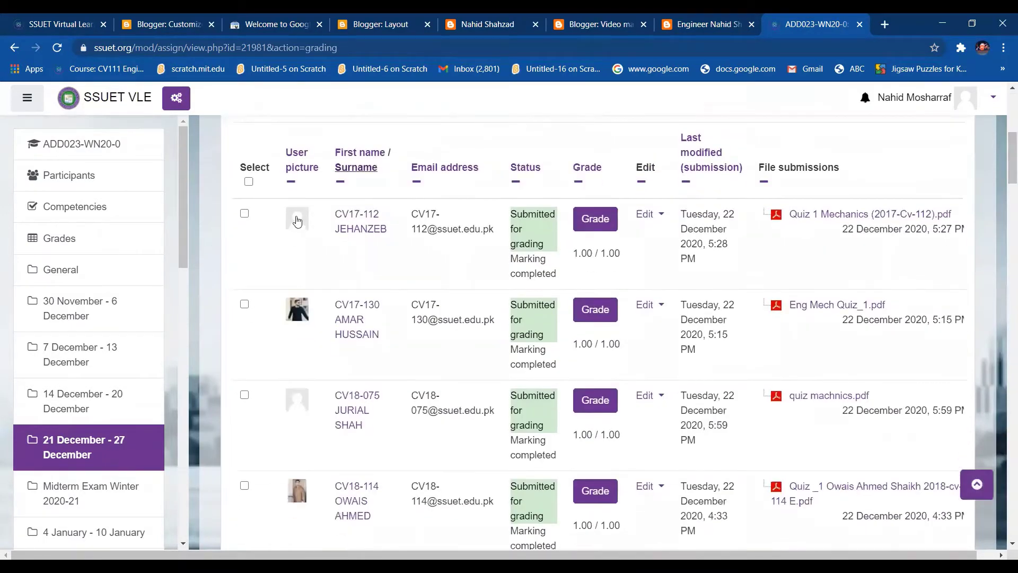
left_click(249, 182)
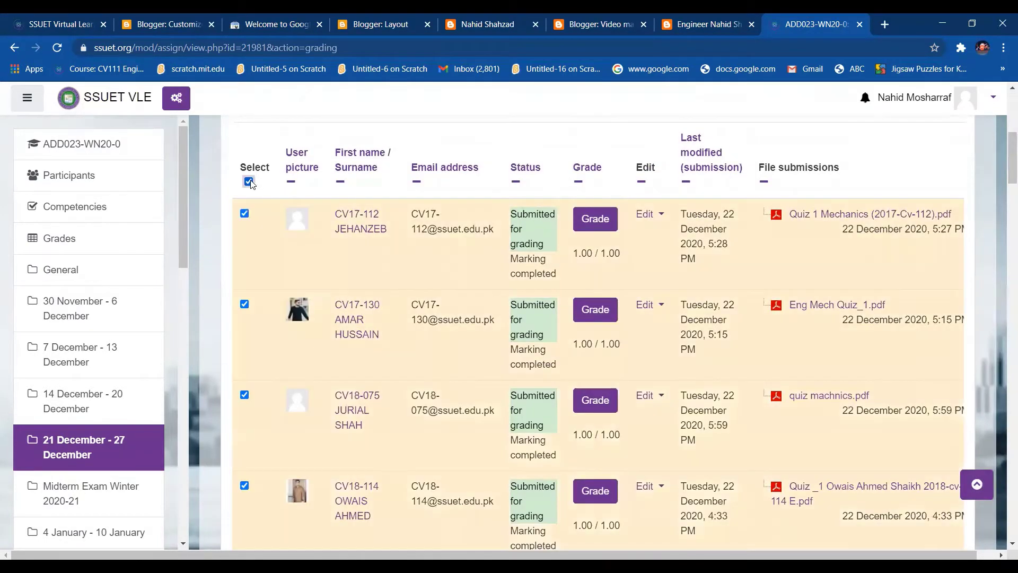
right_click(1004, 140)
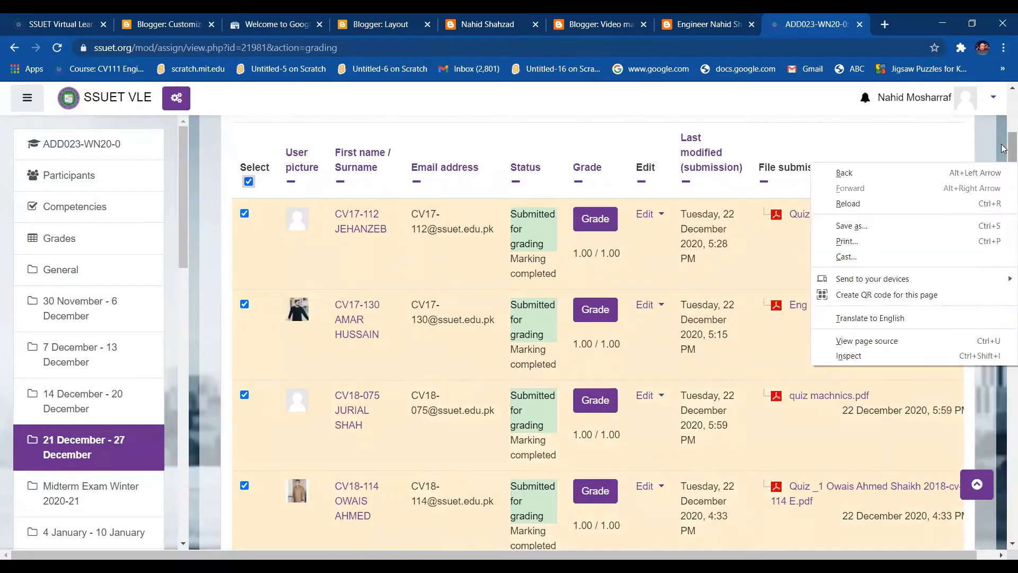
left_click(1004, 147)
left_click_drag(1004, 148, 1003, 474)
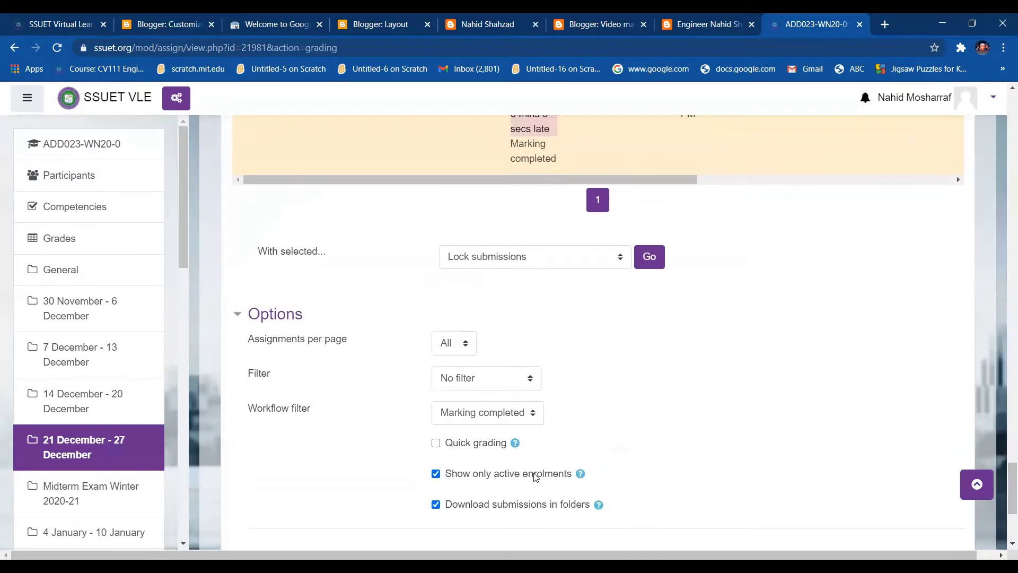
left_click(622, 265)
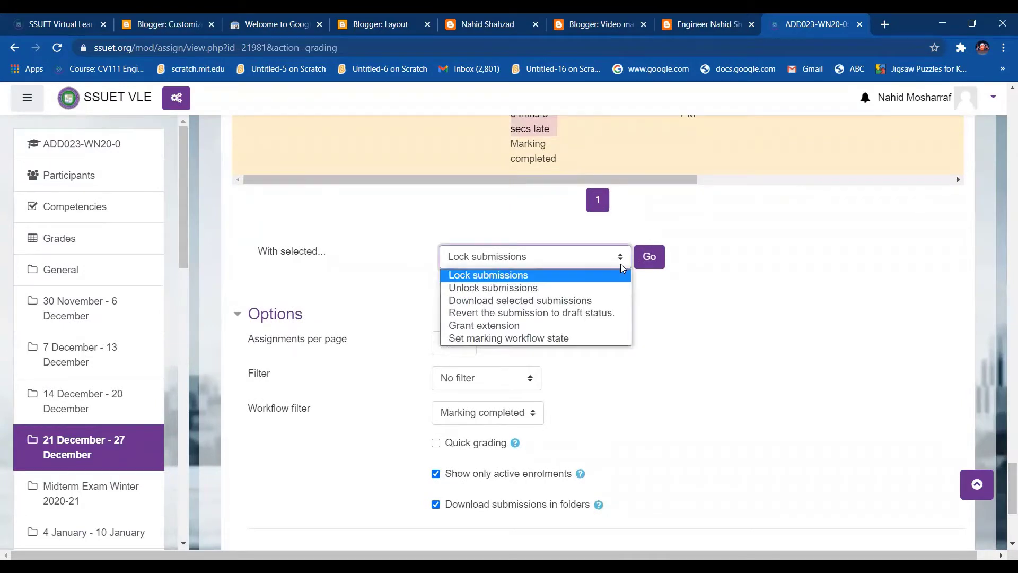
left_click(558, 339)
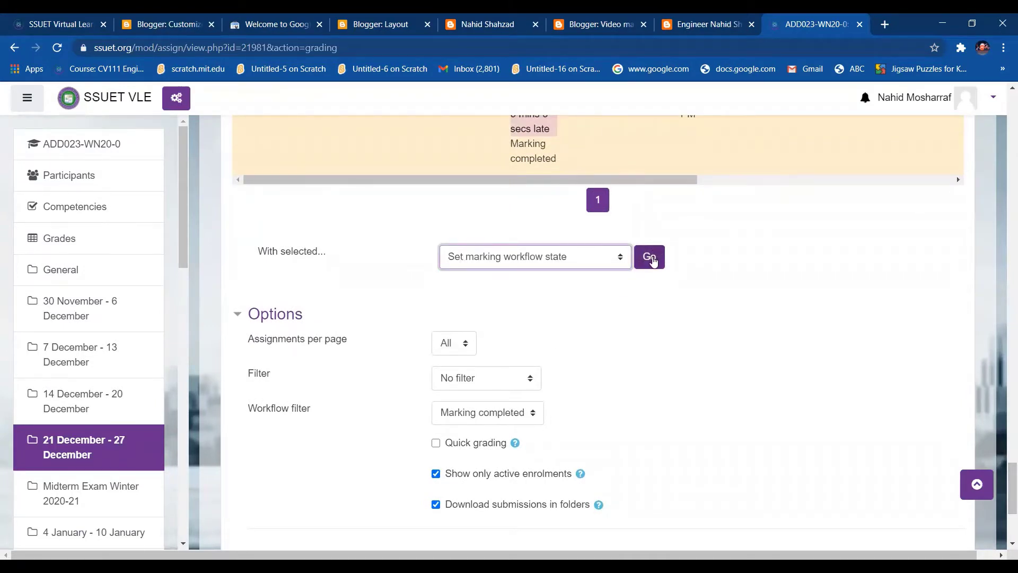
left_click(651, 257)
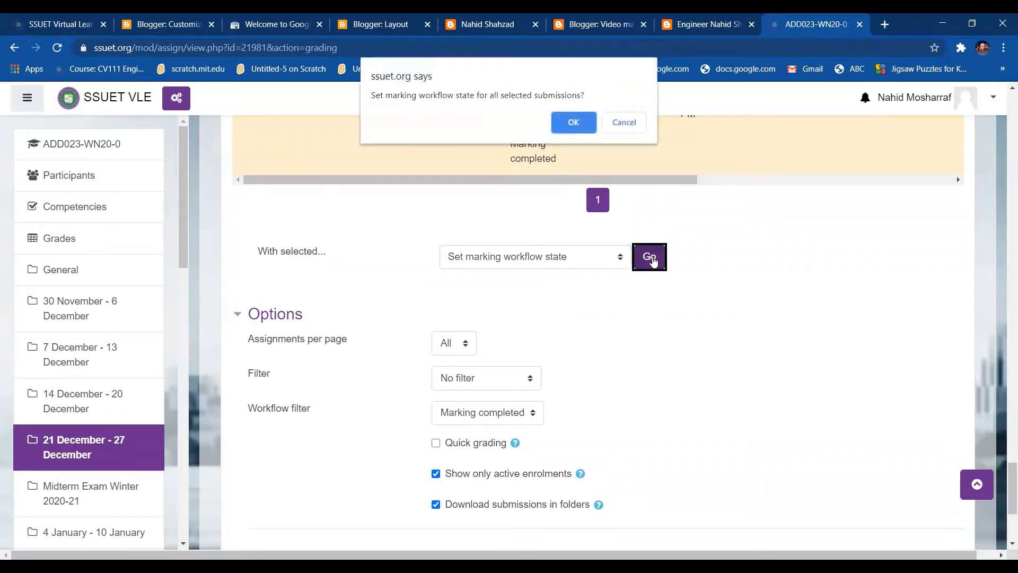
left_click(570, 124)
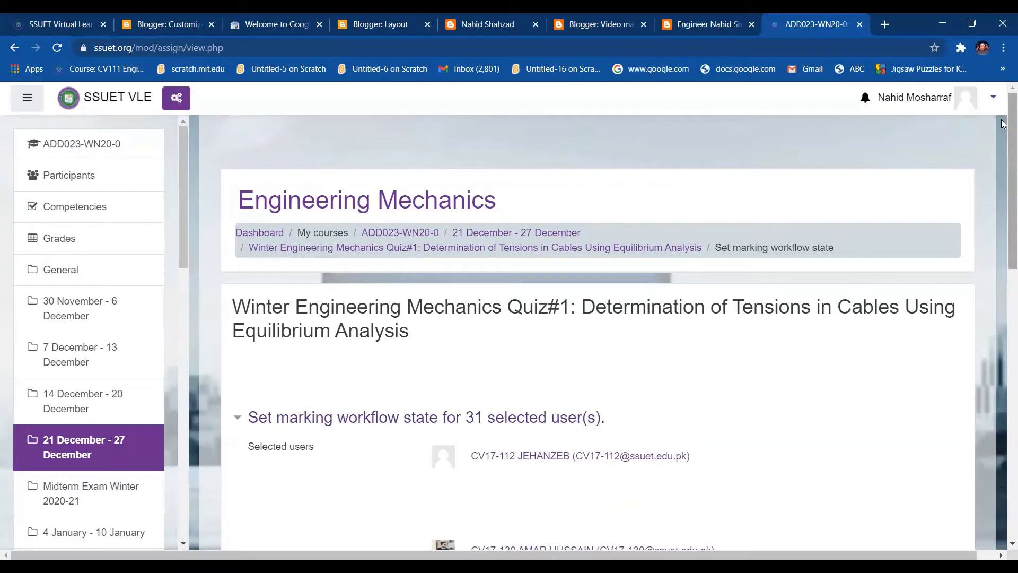
Step: Set the selected users' marking workflow state to Released with Notify students set to Yes, and save the changes
right_click(1003, 231)
left_click(1002, 220)
right_click(1002, 280)
left_click(1002, 258)
right_click(1002, 314)
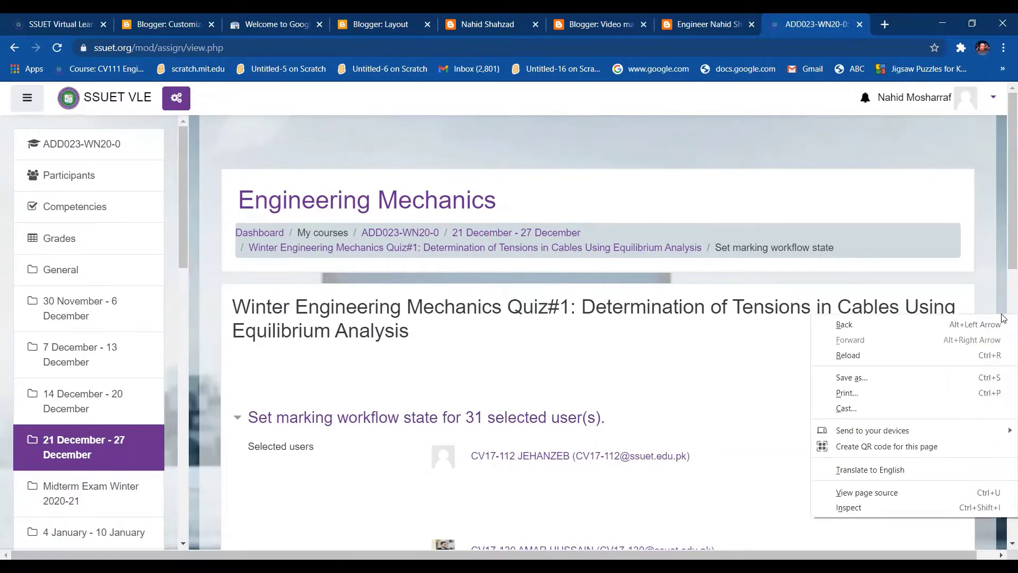
left_click(1002, 264)
scroll(1002, 329, "down", 5)
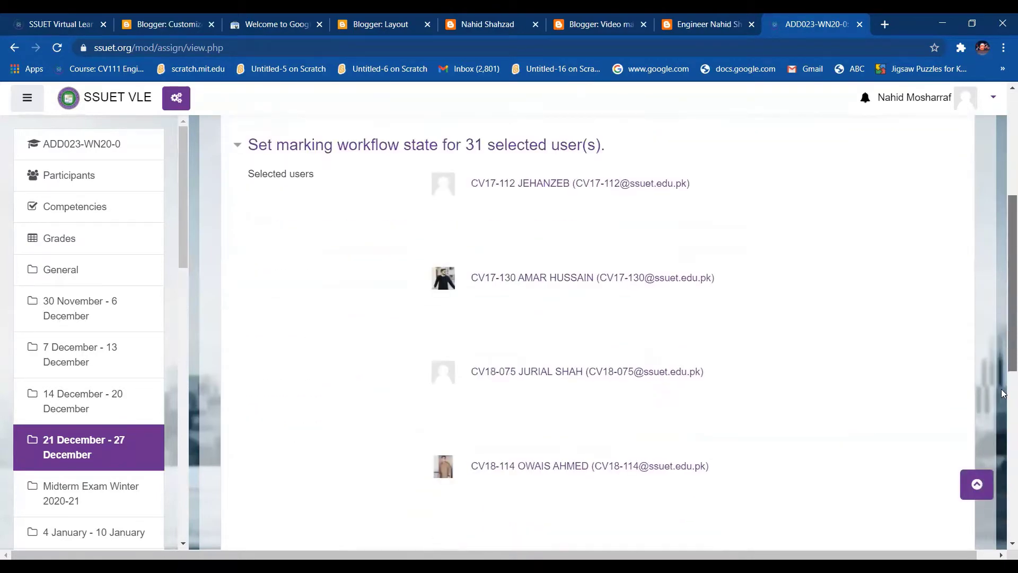
scroll(1003, 393, "down", 8)
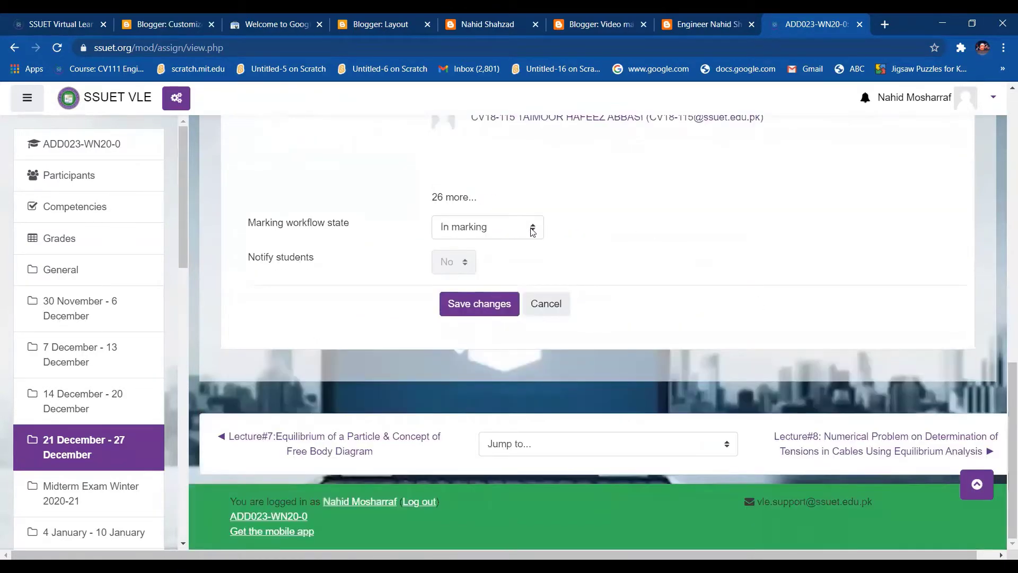
left_click(533, 232)
left_click(501, 296)
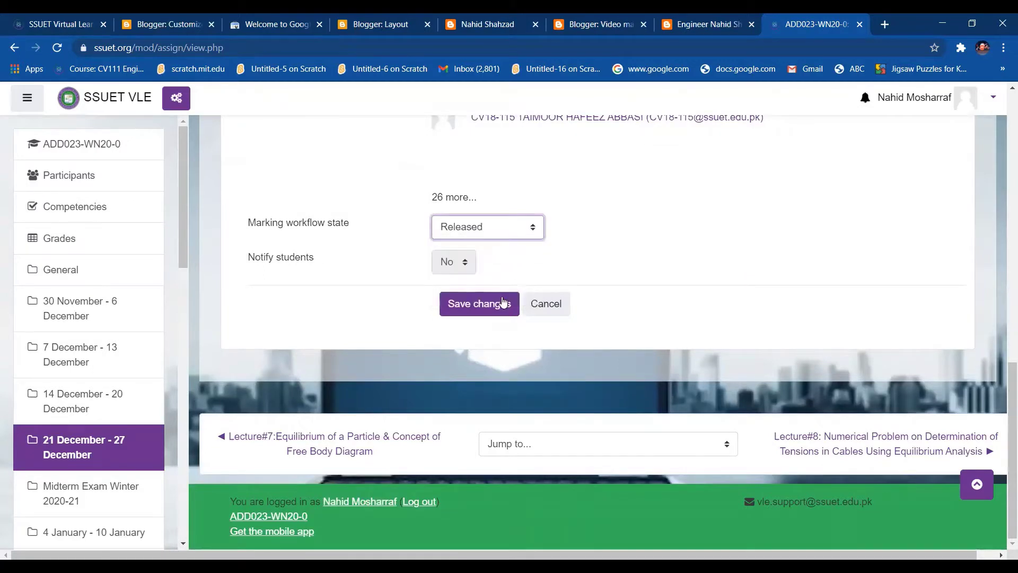
left_click(466, 265)
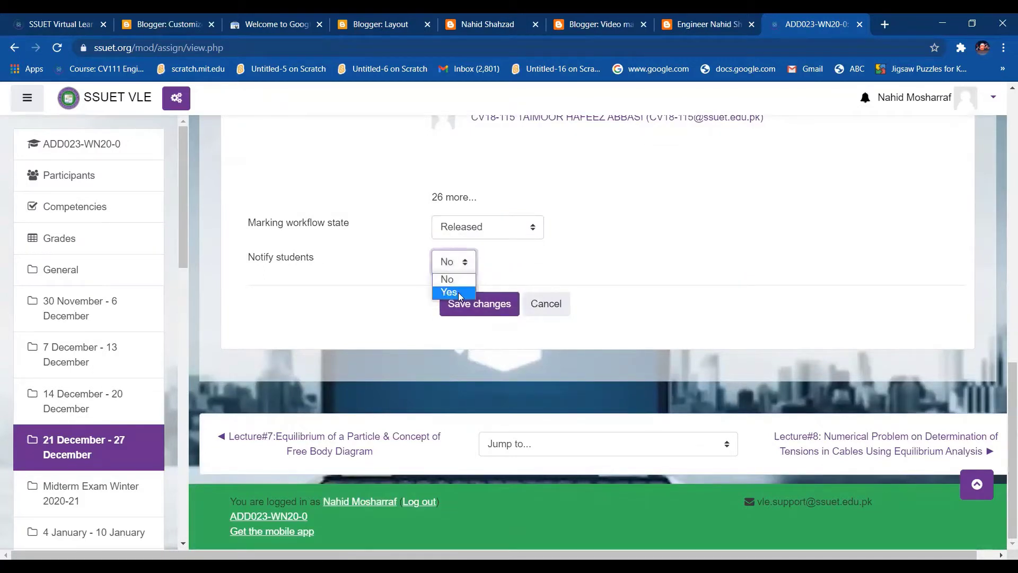
left_click(458, 293)
left_click(462, 302)
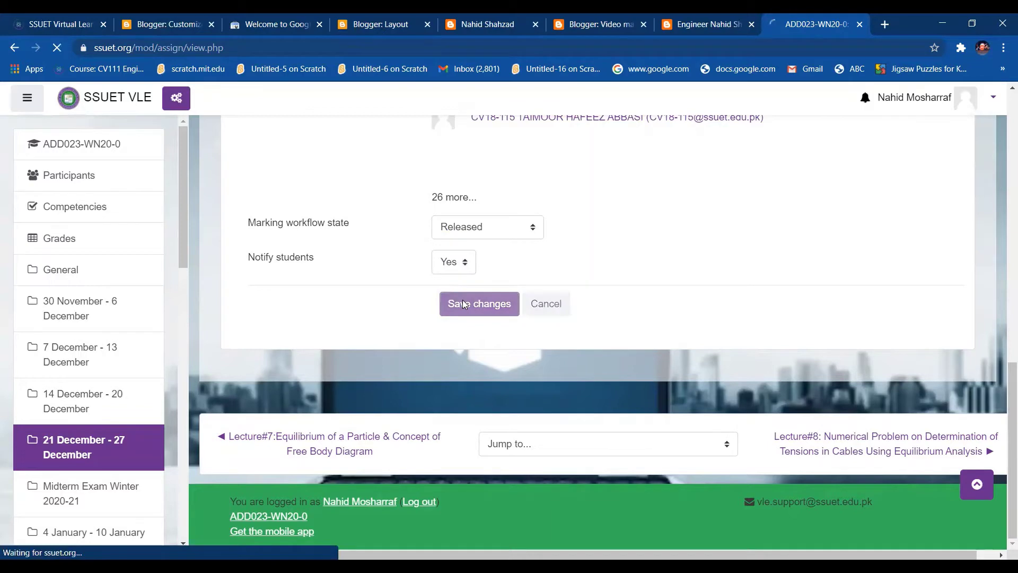
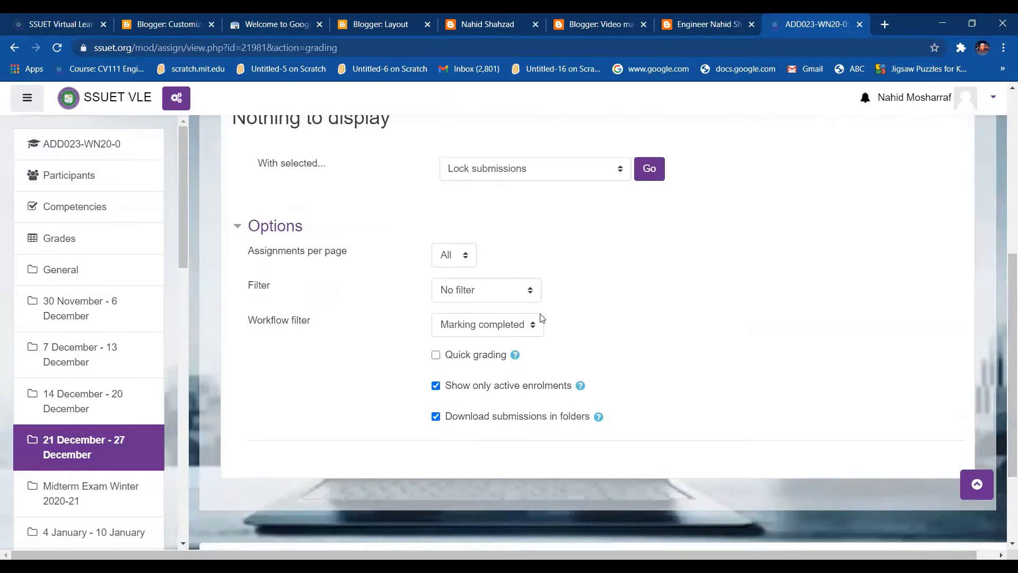
Step: Set the quiz grading table's workflow filter to Released and check the status of the listed submissions
left_click(536, 326)
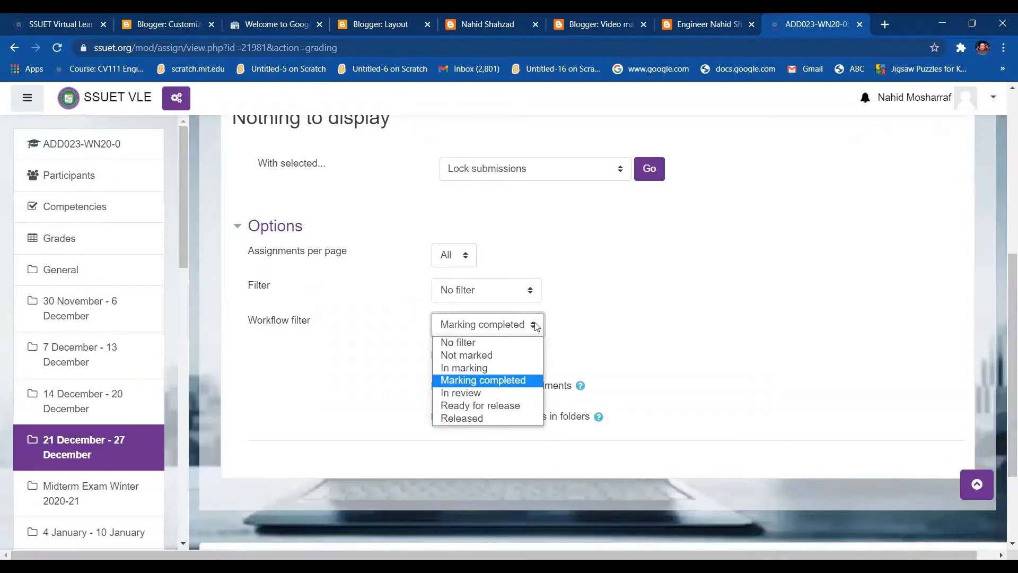
left_click(486, 417)
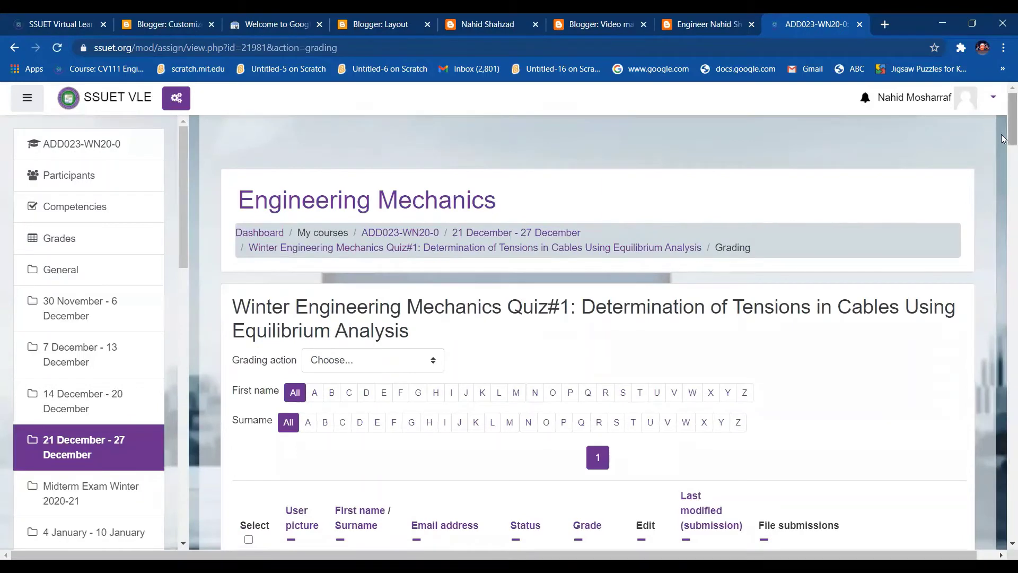
right_click(1001, 193)
left_click(1002, 132)
right_click(1002, 166)
left_click(1003, 149)
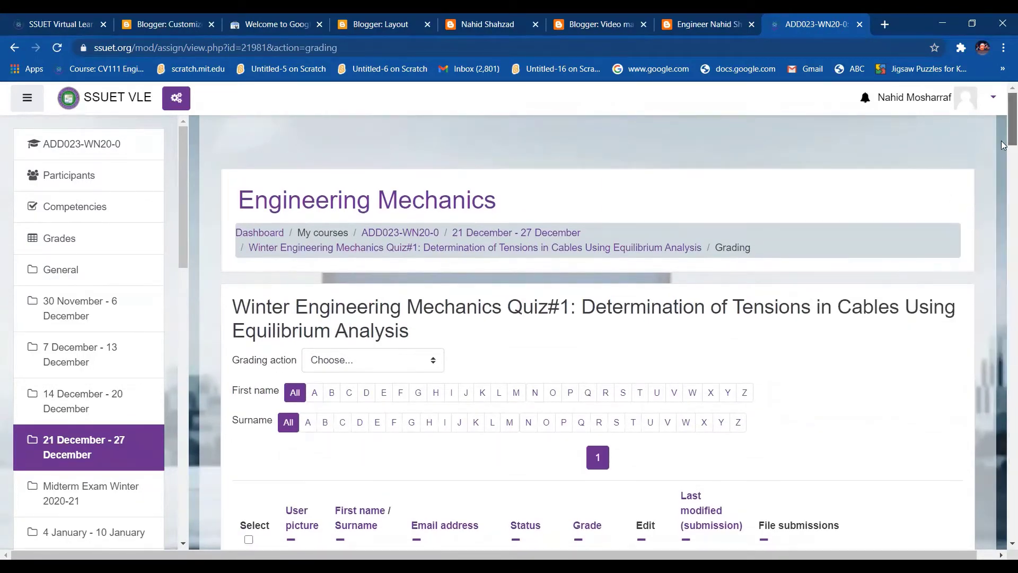
scroll(1002, 168, "down", 6)
scroll(312, 237, "up", 6)
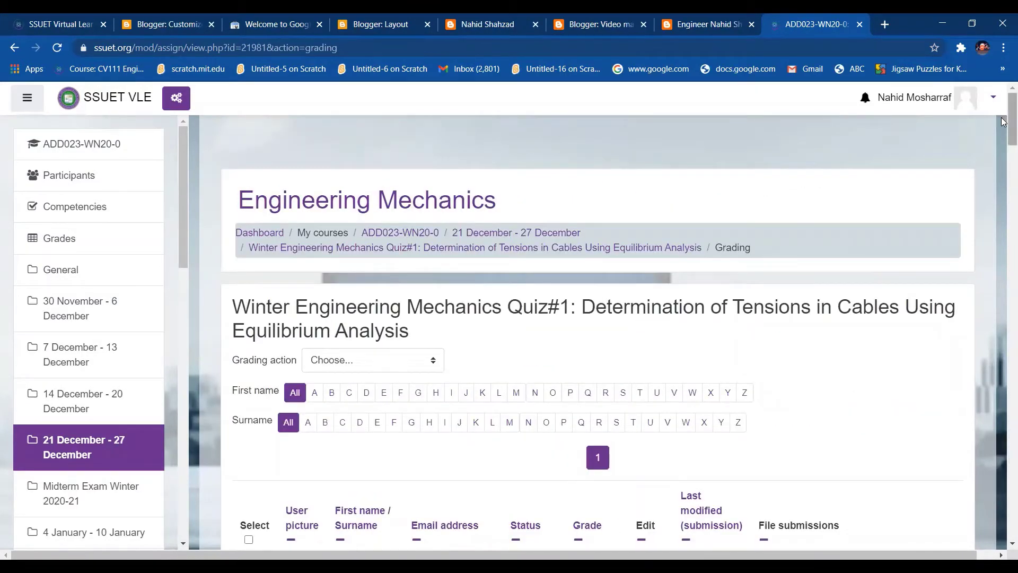
left_click_drag(1004, 137, 1002, 200)
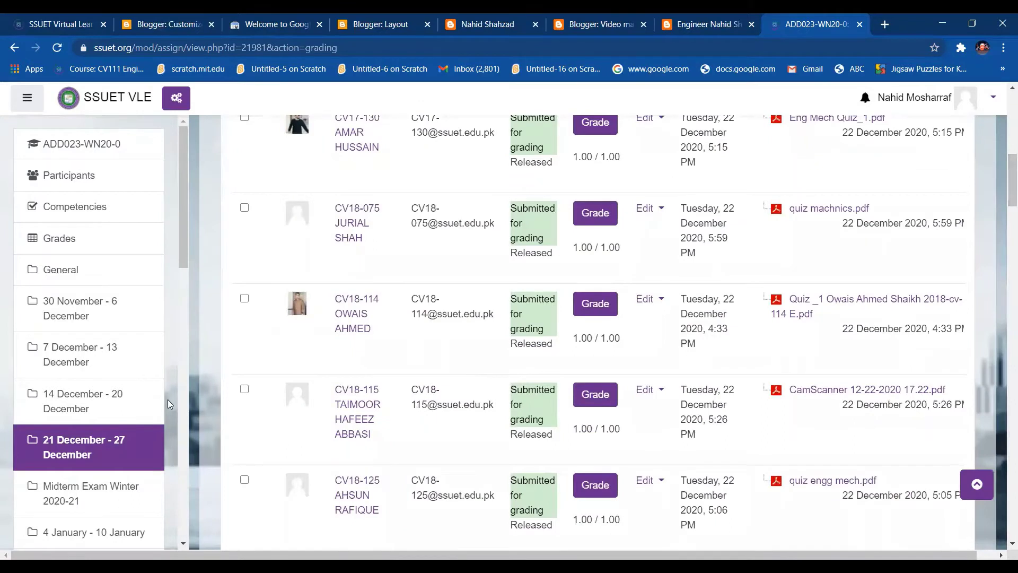
Step: Return to the ADD023-WN20-0 course page and find its Midterm Exam Winter 2020-21 section
right_click(191, 348)
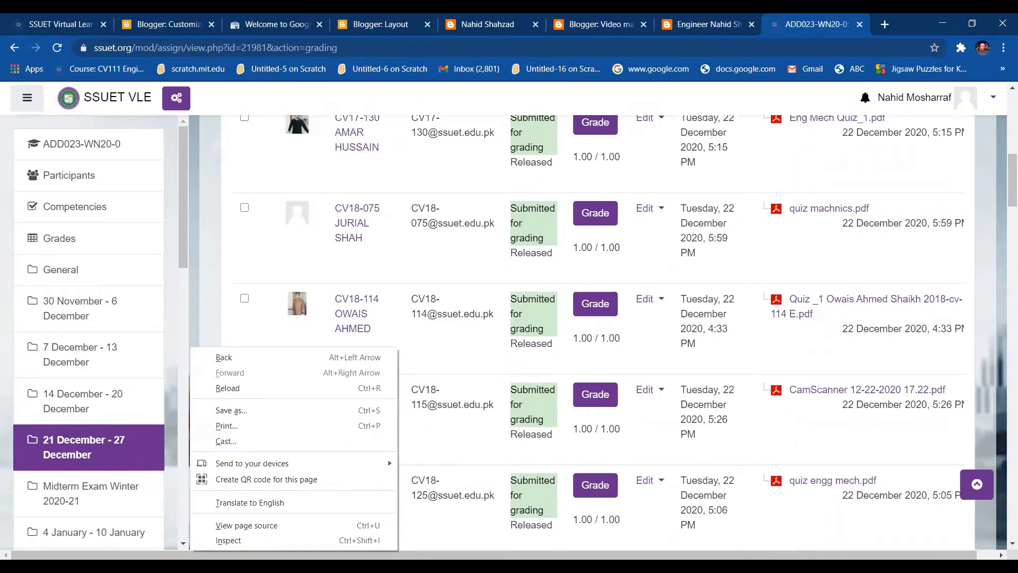
scroll(89, 319, "down", 5)
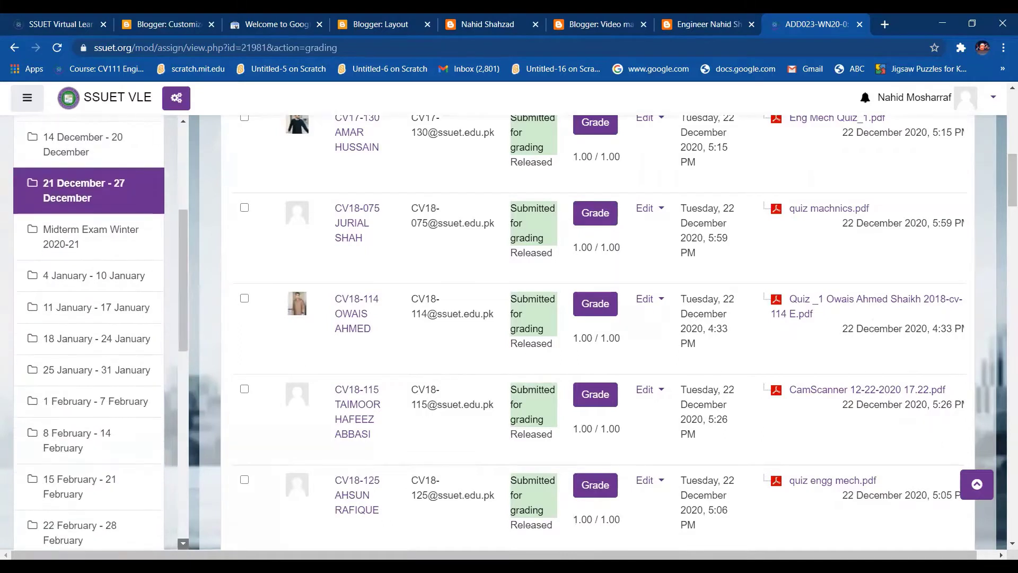
scroll(89, 318, "down", 6)
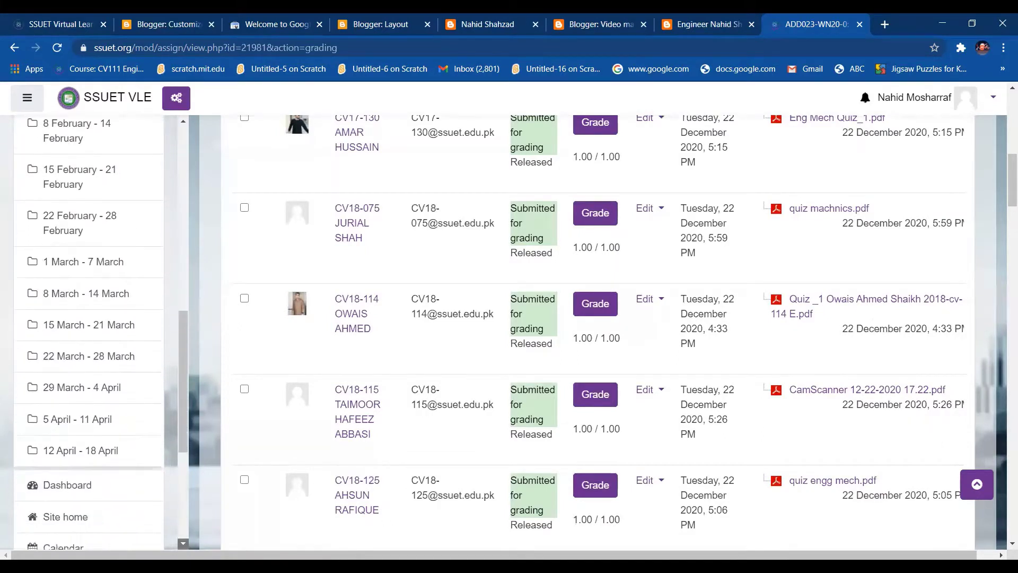
scroll(89, 318, "down", 5)
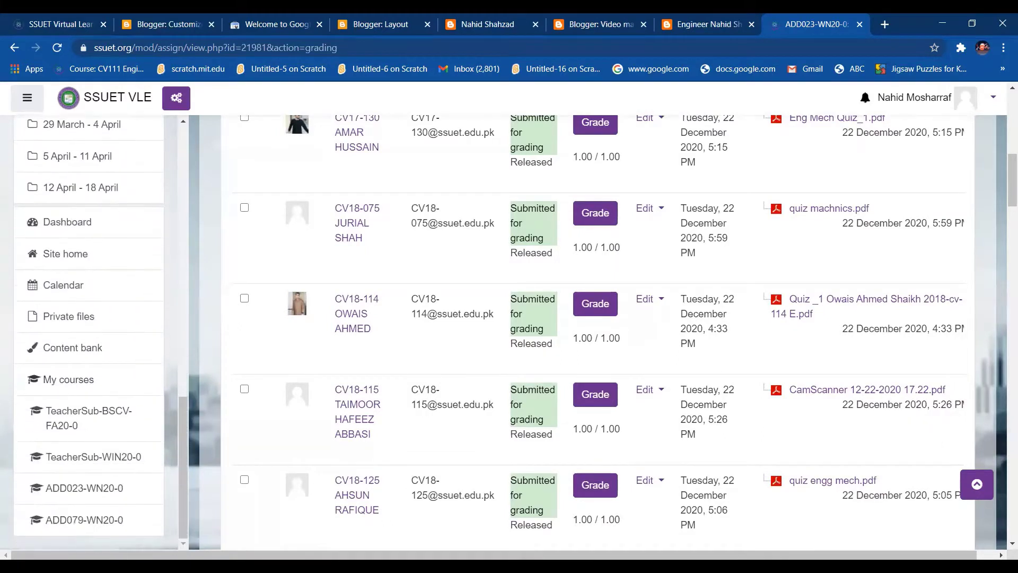
left_click(131, 492)
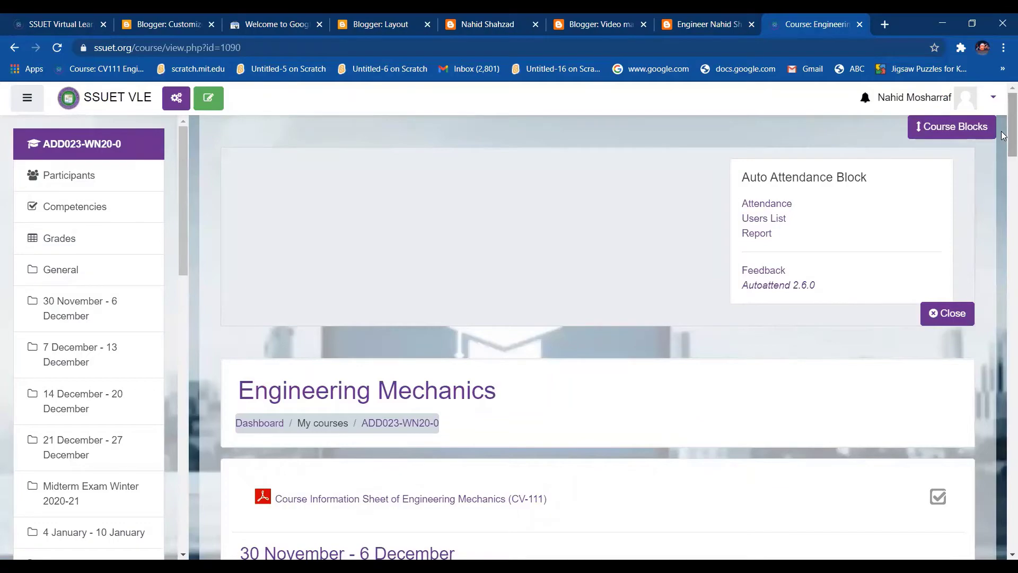
left_click_drag(1004, 136, 1003, 232)
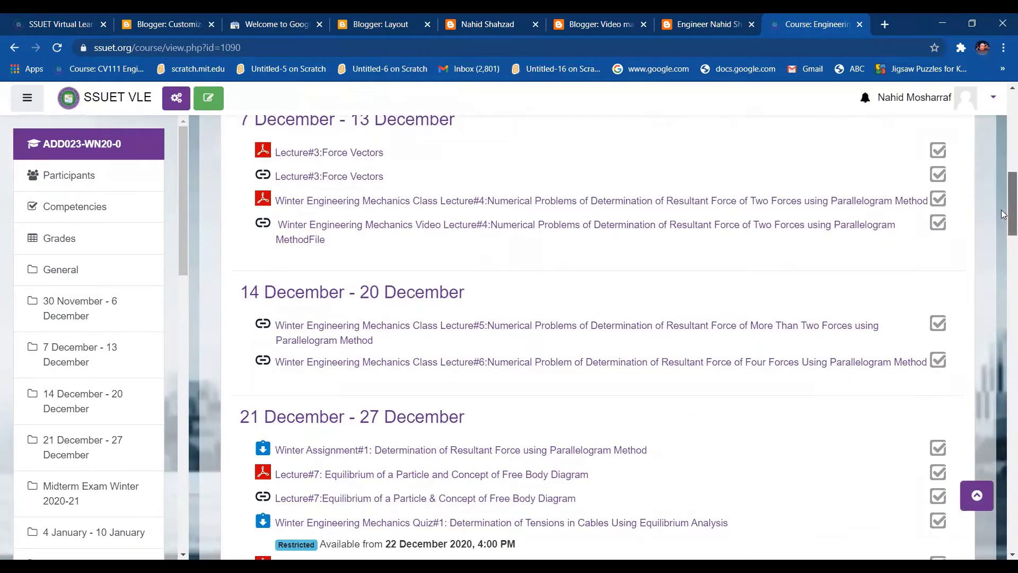
scroll(799, 217, "down", 7)
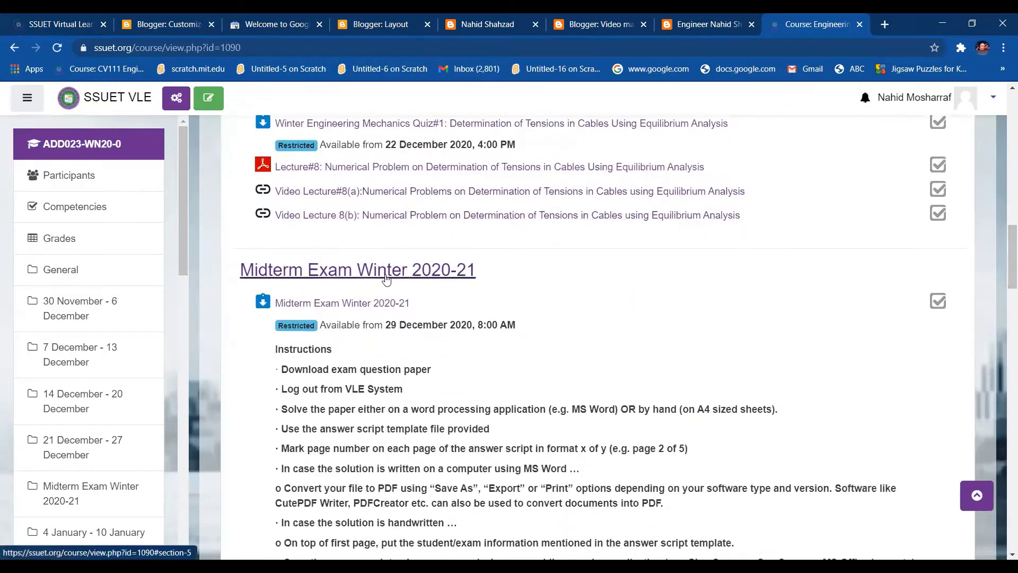
Step: Open all submissions of the Midterm Exam Winter 2020-21 and set the grading table's workflow filter to Marking completed
left_click(376, 306)
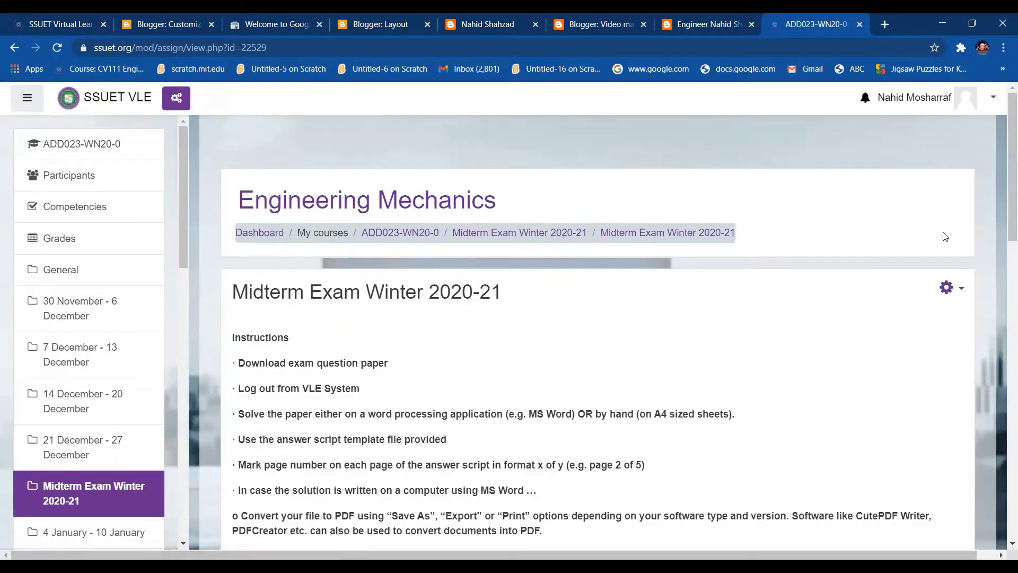
left_click_drag(1005, 214, 1002, 469)
left_click(583, 414)
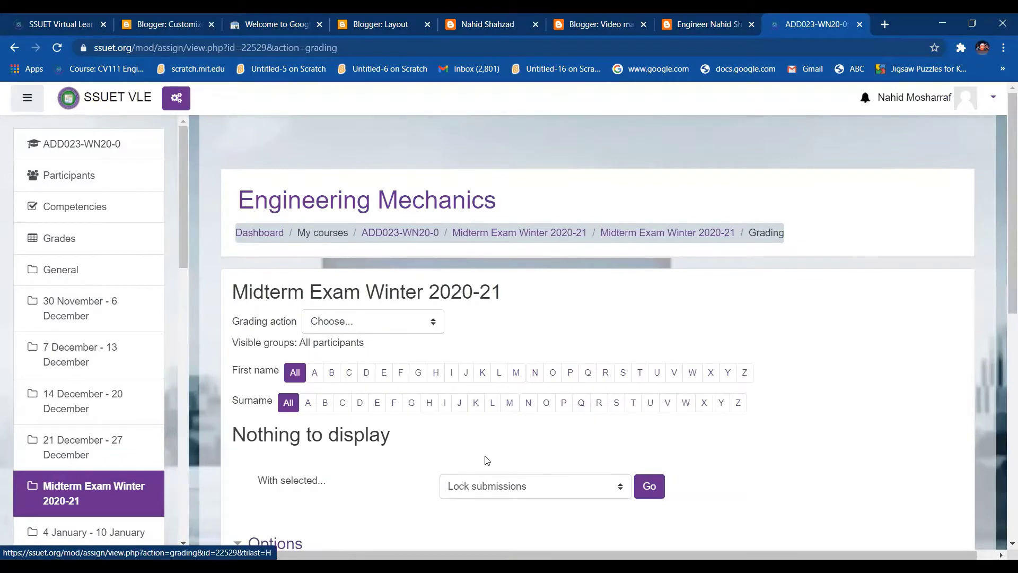
left_click_drag(1003, 111, 1002, 273)
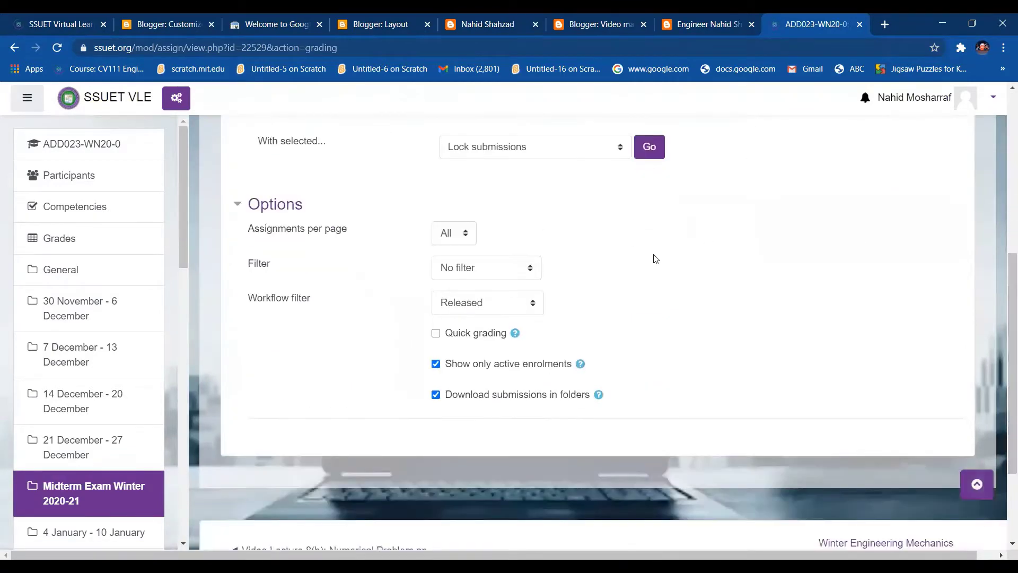
left_click(533, 302)
left_click(486, 360)
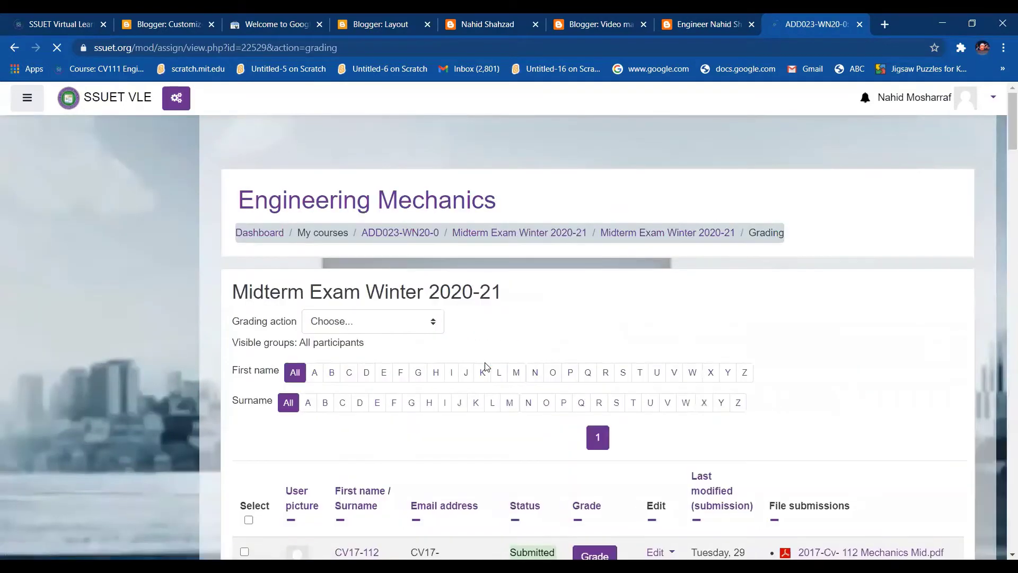
Step: Select all listed midterm submissions and run the Set marking workflow state action on them, accepting the confirmation
left_click(249, 520)
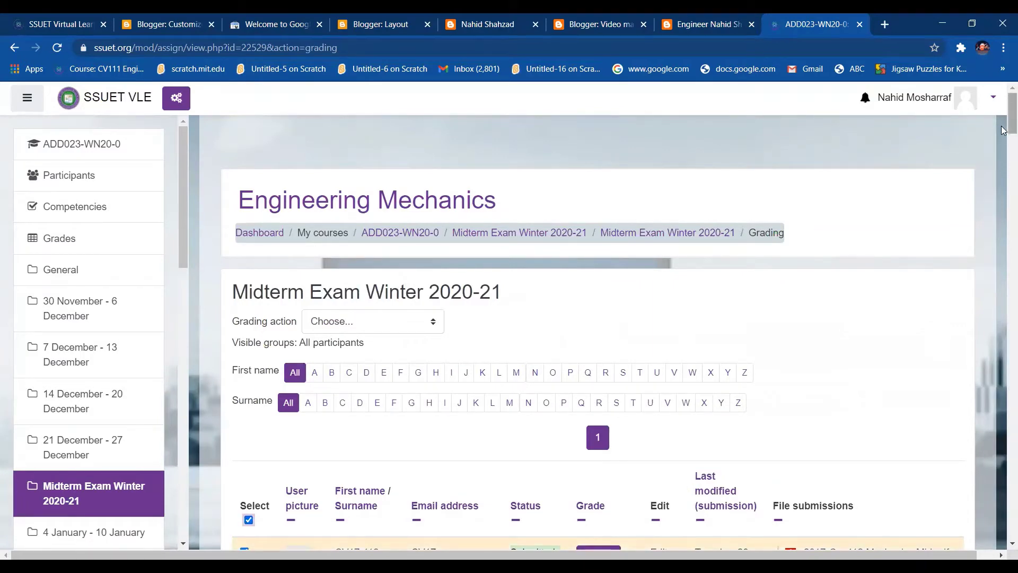
left_click_drag(1003, 159, 1003, 533)
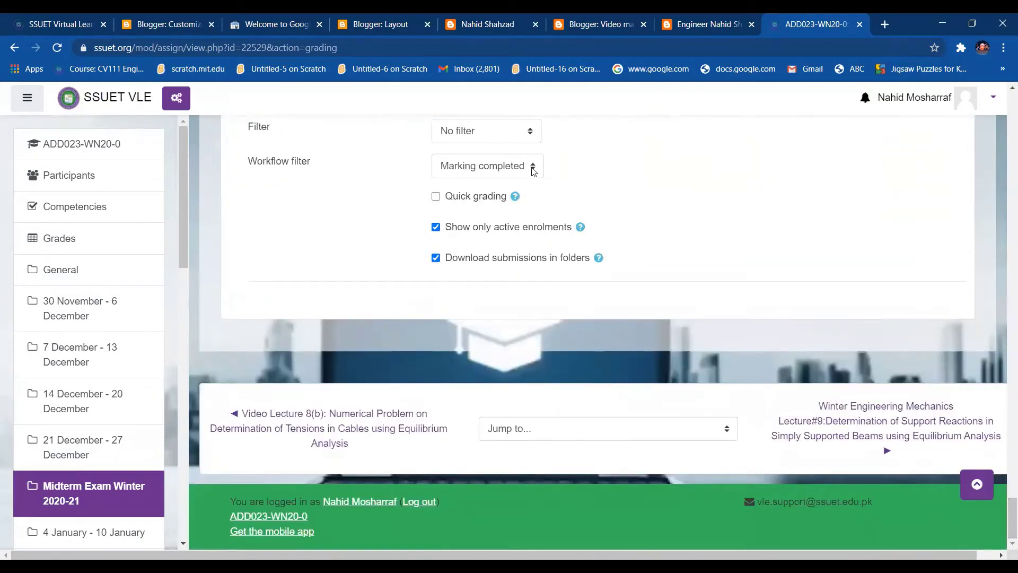
left_click_drag(1003, 493, 1004, 461)
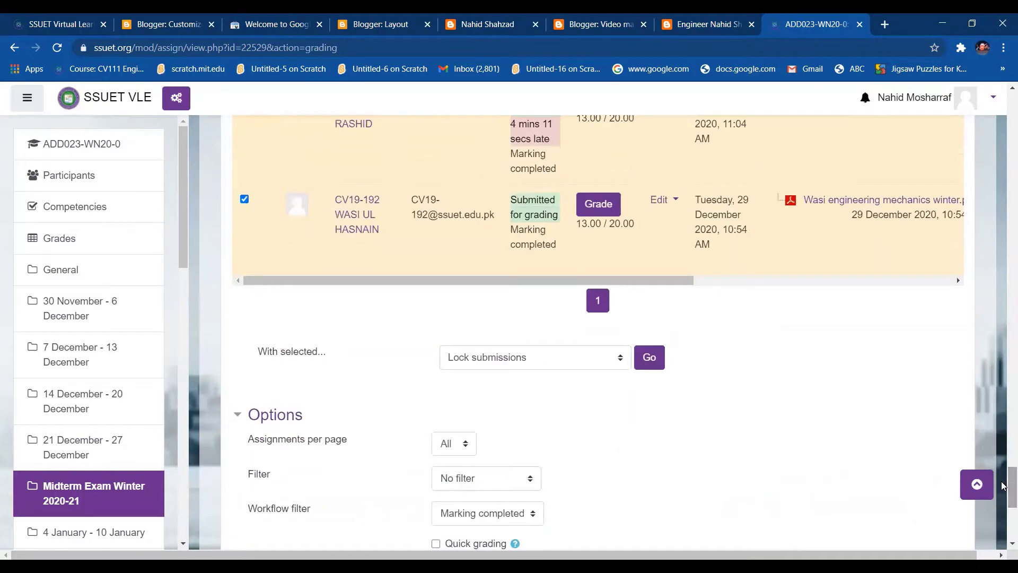
left_click(624, 365)
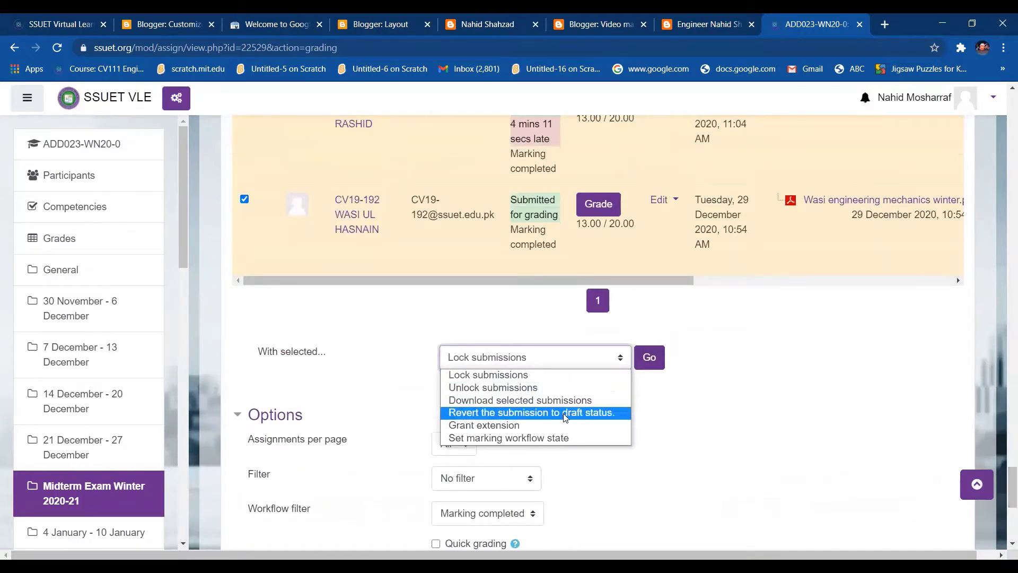
left_click(558, 438)
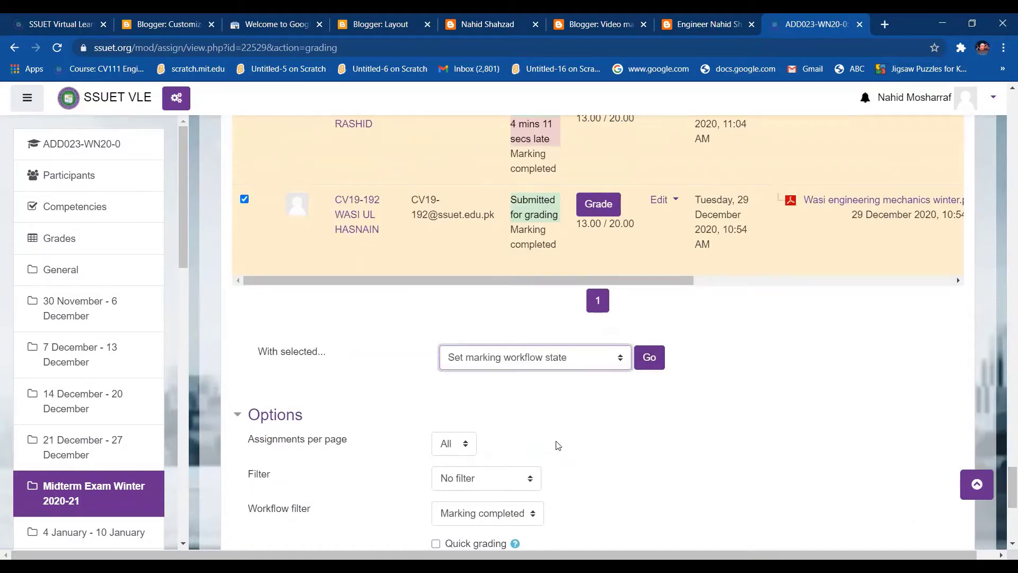
left_click(651, 358)
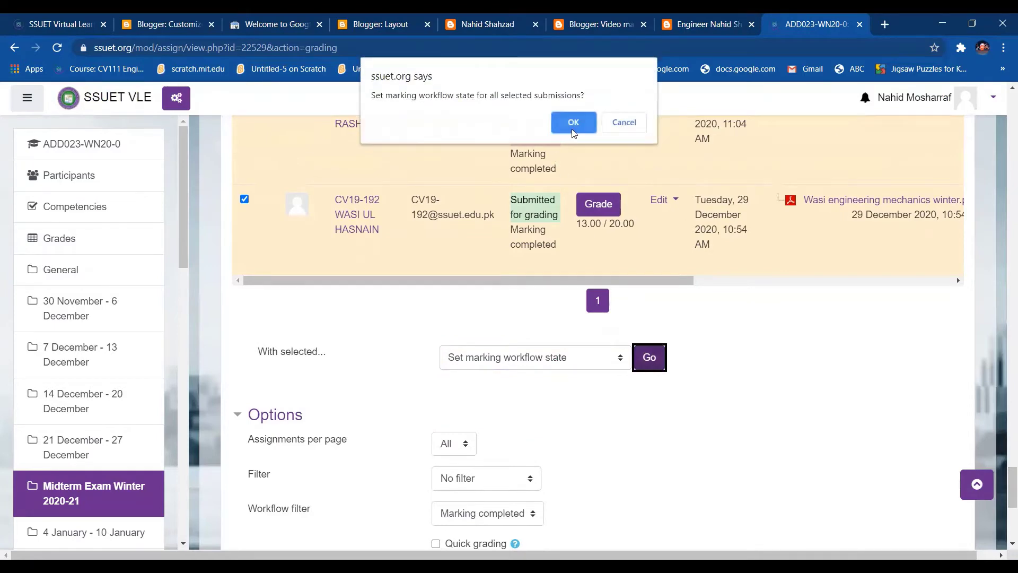
left_click(573, 124)
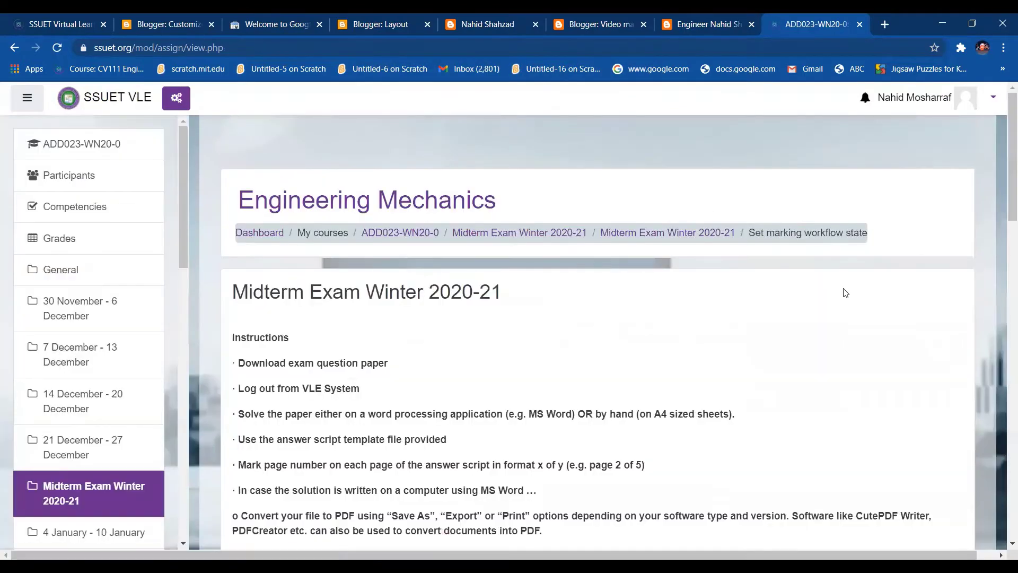
Step: Set the selected midterm students' marking workflow state to Released with Notify students set to Yes, and save the changes
left_click_drag(1004, 197, 1003, 500)
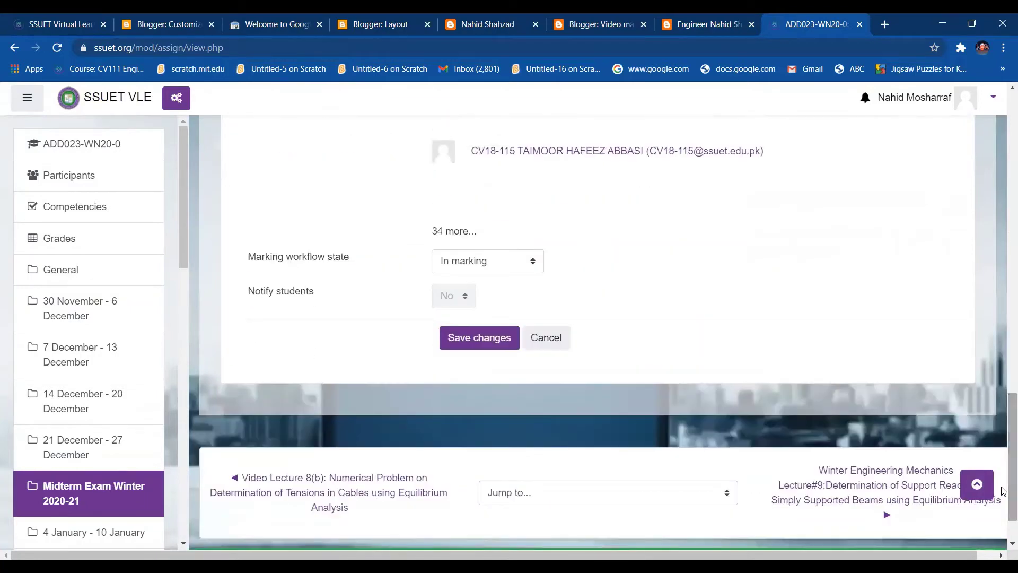
left_click(521, 262)
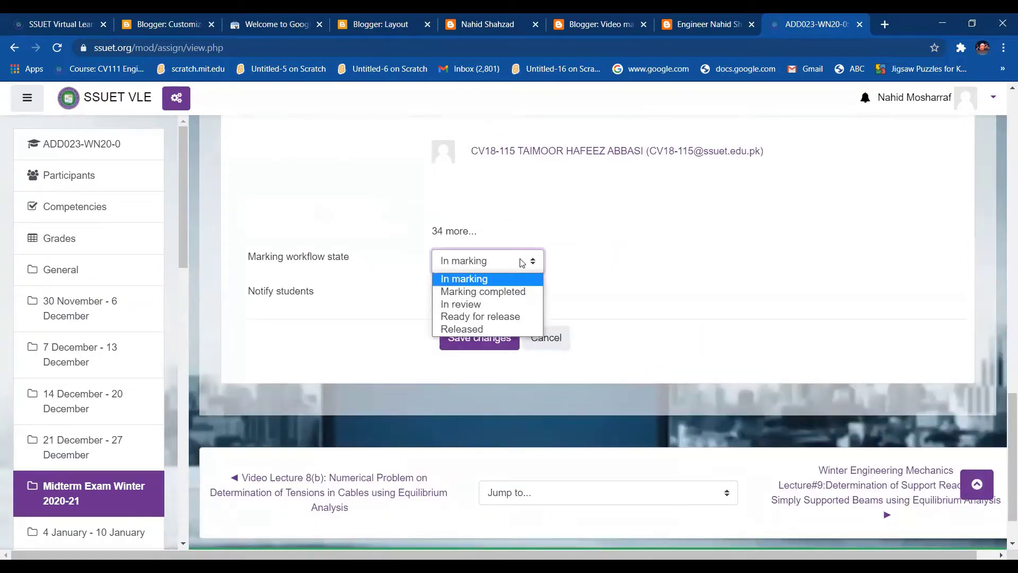
left_click(499, 329)
left_click(464, 295)
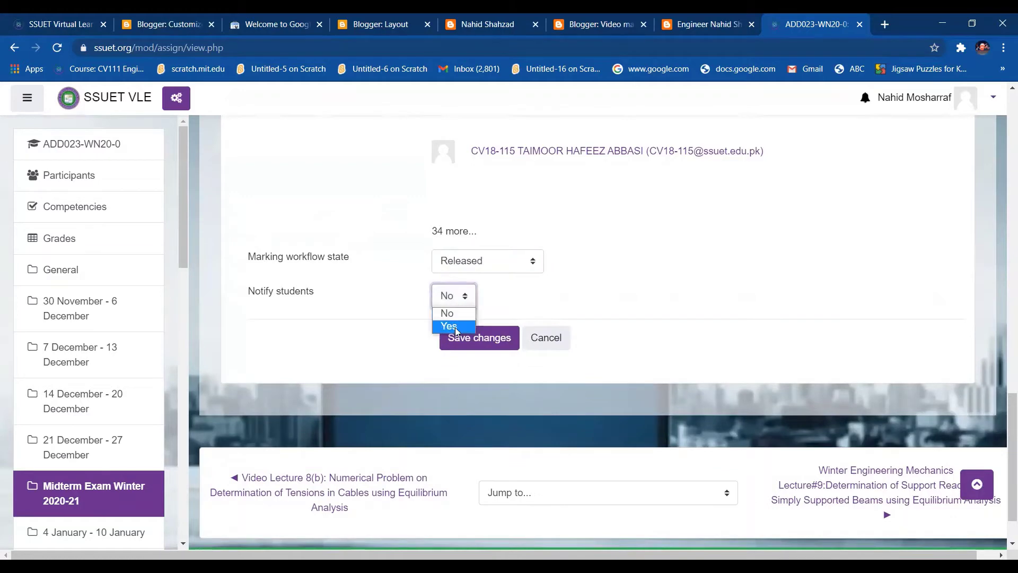
left_click(455, 327)
left_click(473, 339)
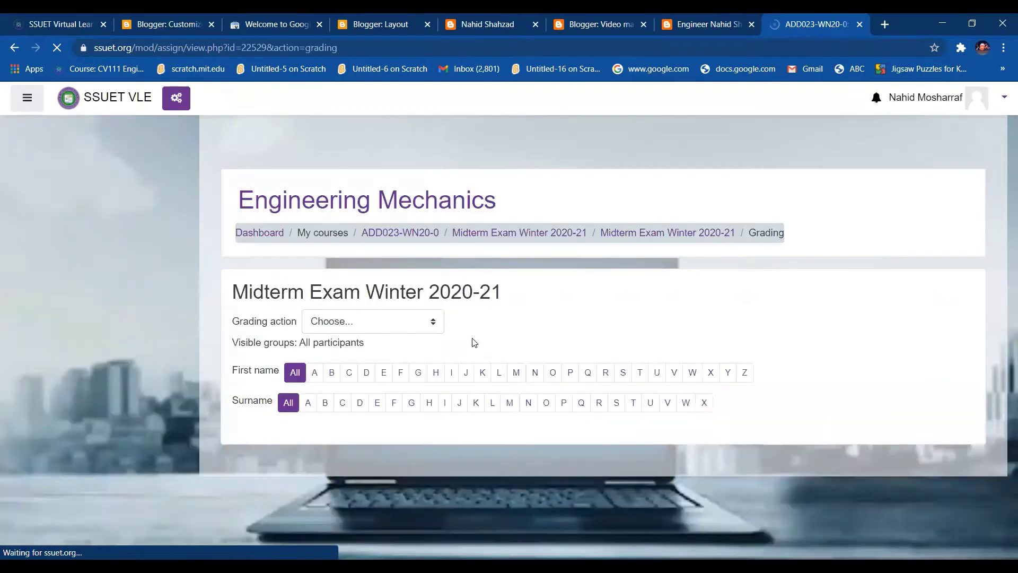
Step: Set the midterm grading table's workflow filter to Released and check the listed submissions
scroll(472, 338, "up", 5)
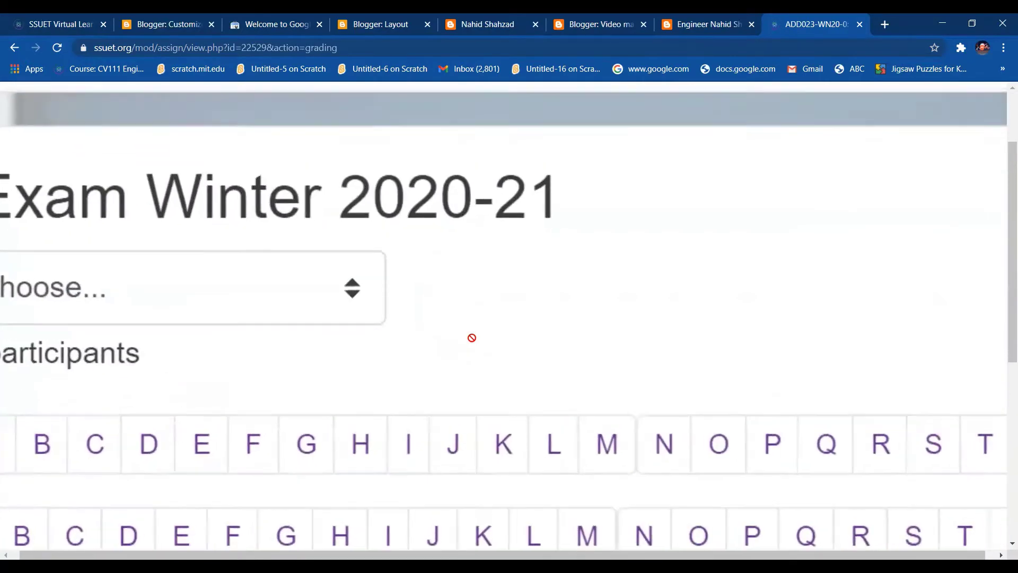
scroll(323, 280, "down", 5)
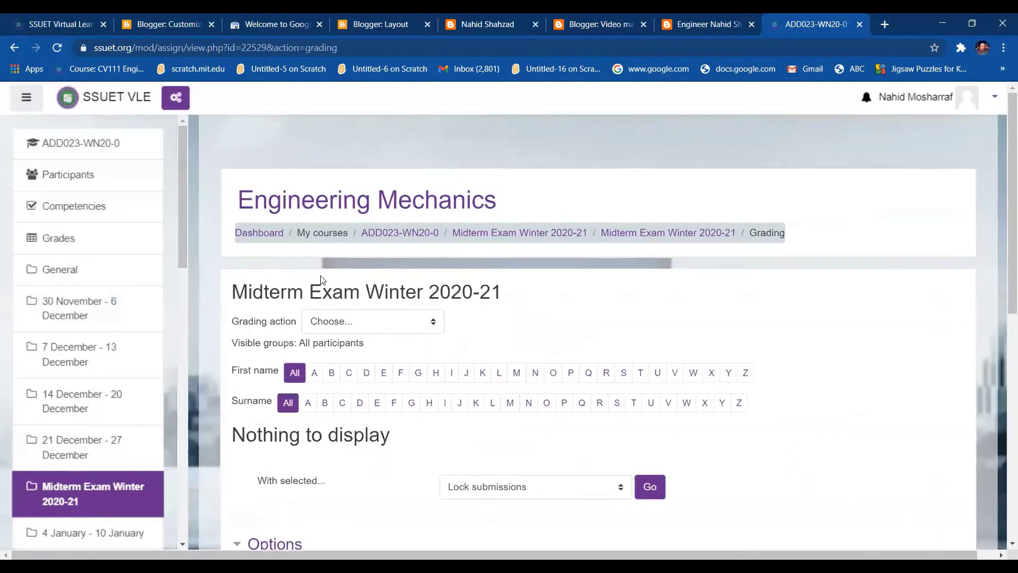
scroll(1003, 208, "down", 8)
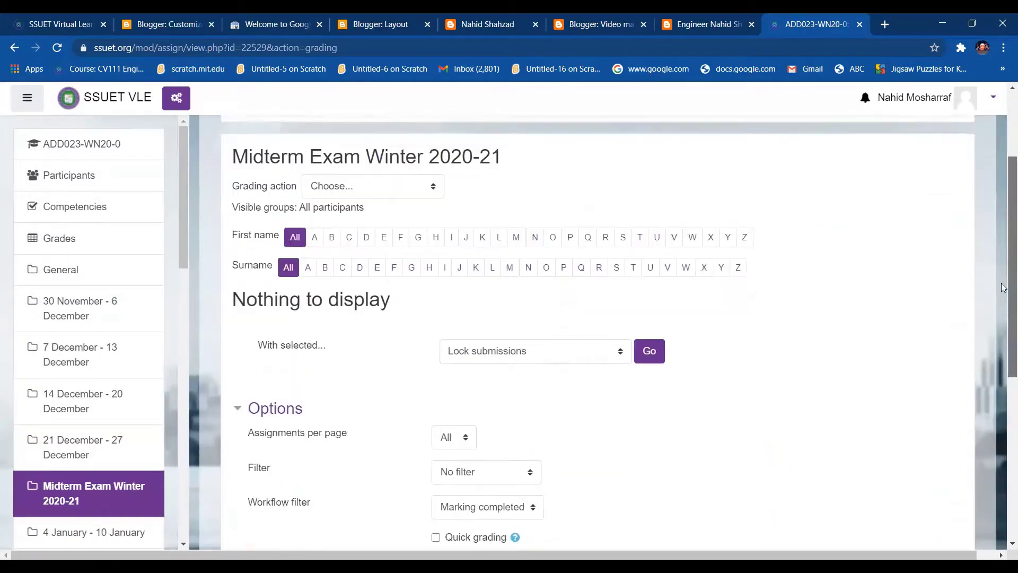
scroll(611, 316, "up", 2)
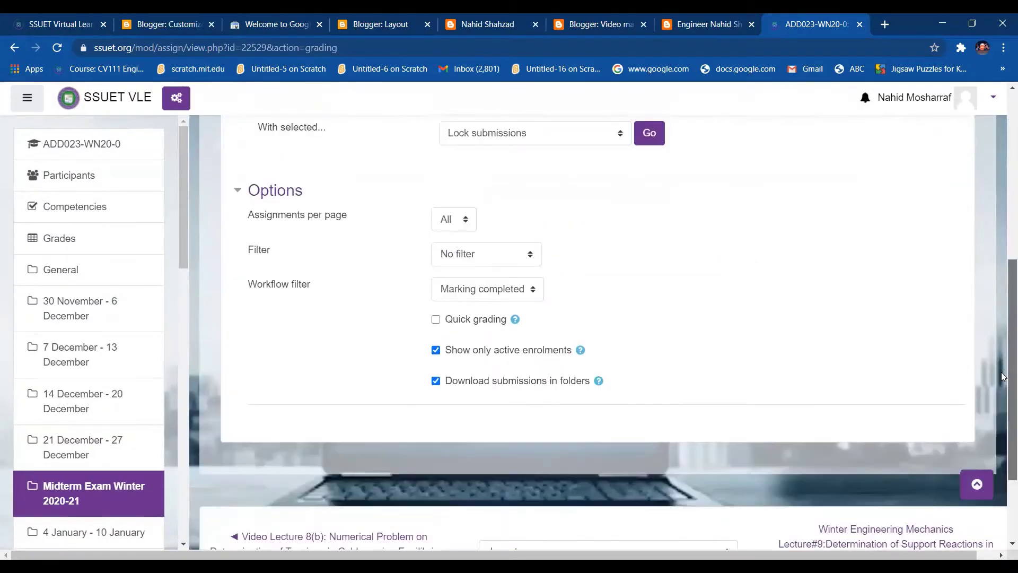
left_click(537, 298)
left_click(498, 383)
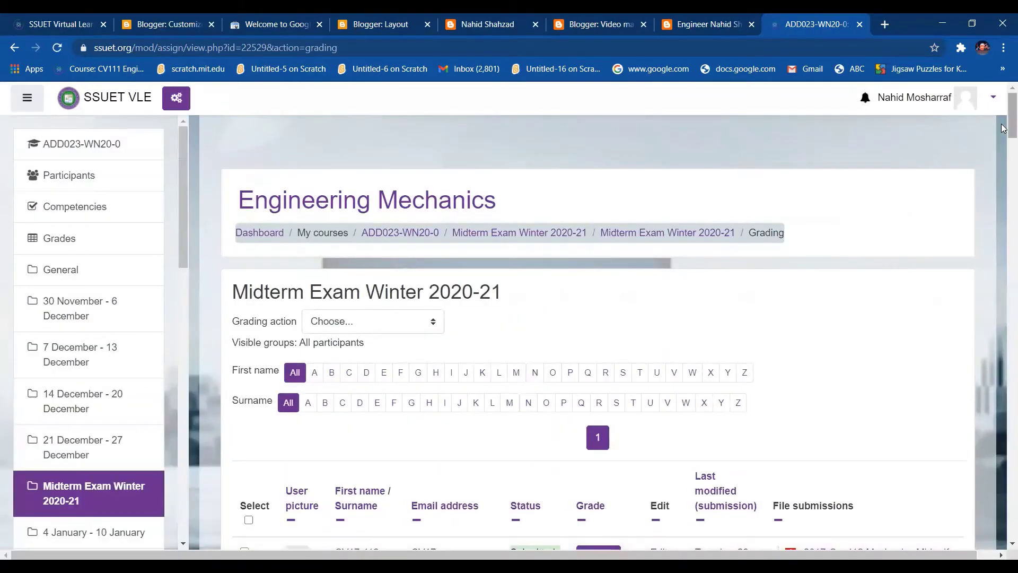
mouse_move(1003, 127)
left_mouse_down()
mouse_move(1002, 524)
mouse_move(1003, 126)
left_mouse_up()
Step: View the gradebook from the midterm grading page and examine the assignment, quiz and midterm marks in the grader report
left_click(434, 322)
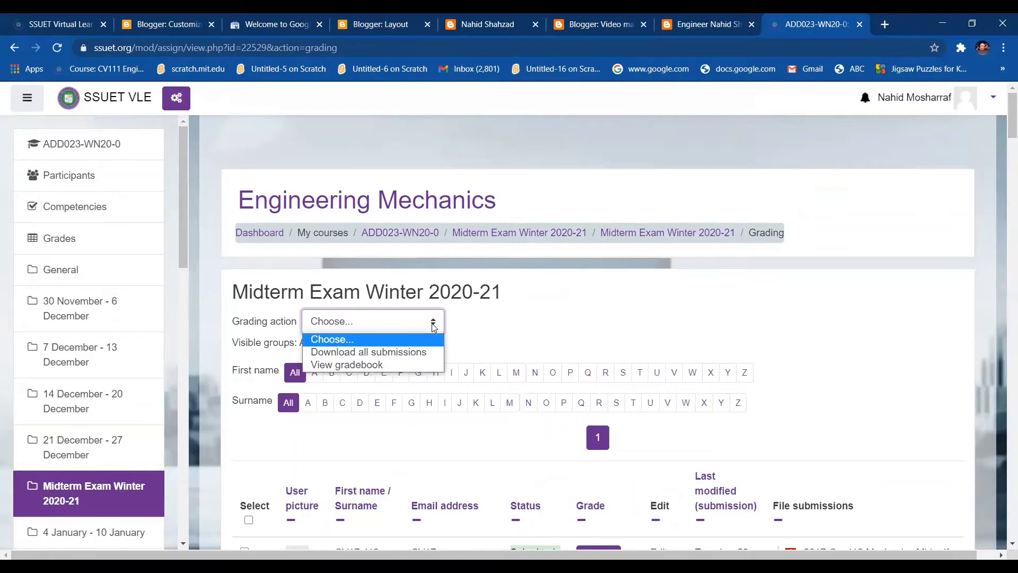
left_click(389, 364)
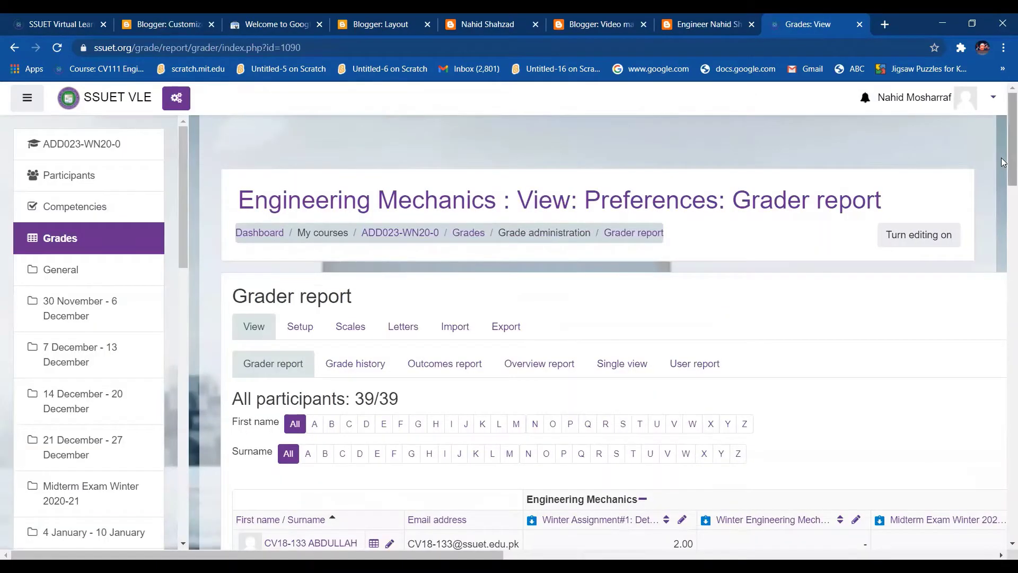
scroll(1002, 161, "down", 6)
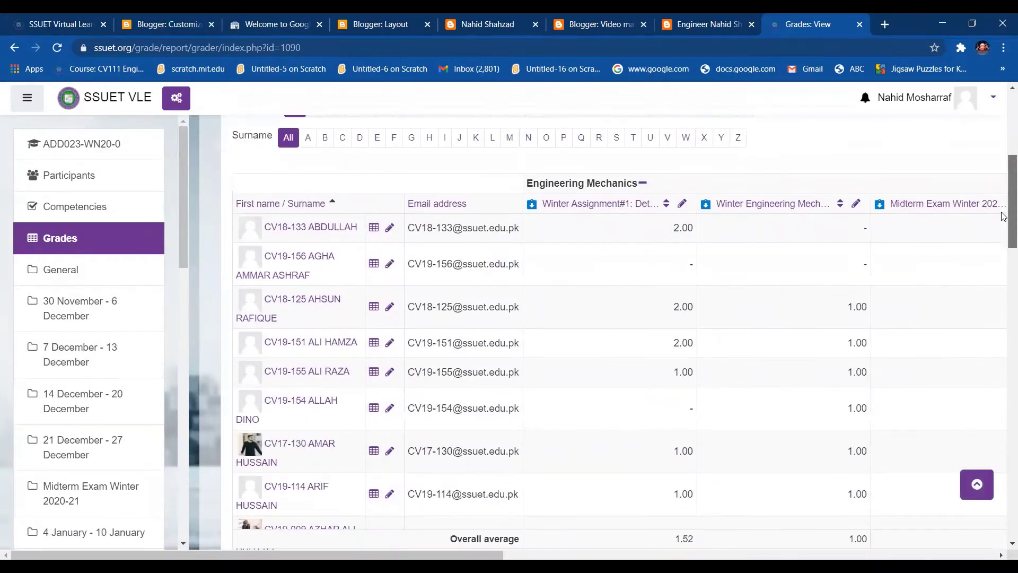
scroll(1004, 221, "down", 1)
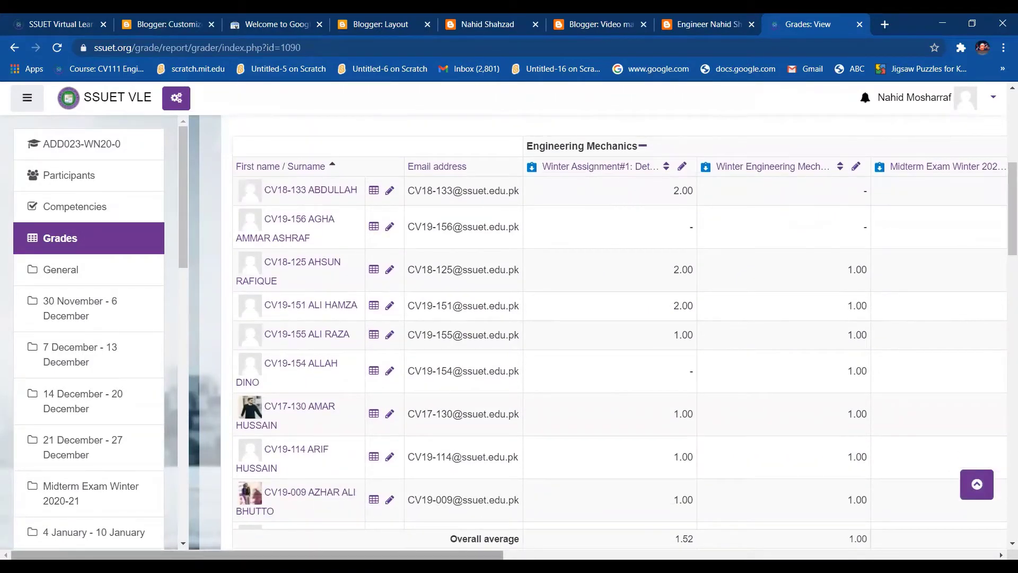
left_click_drag(500, 555, 714, 527)
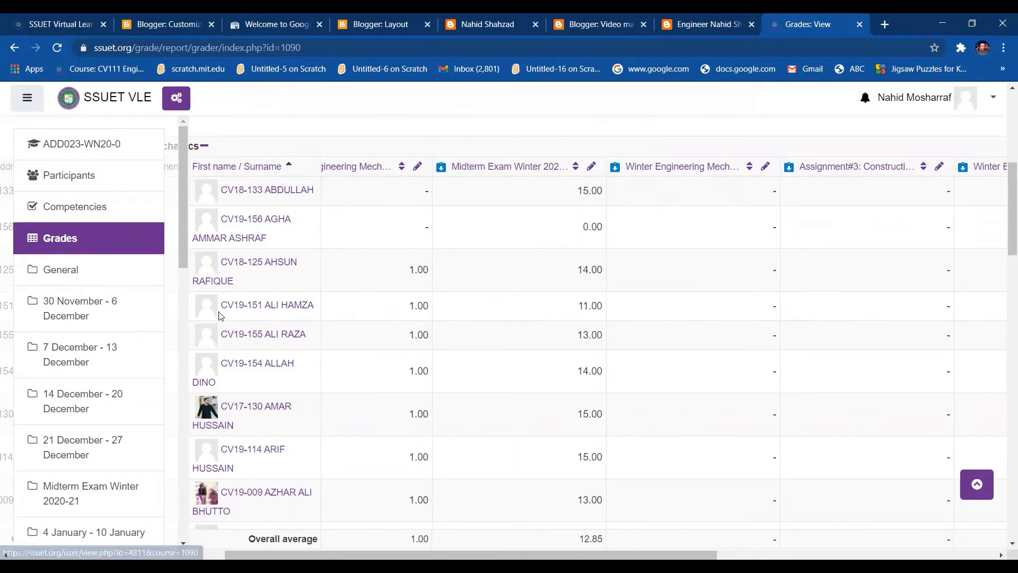
Step: Return to the ADD023-WN20-0 course page and open Winter Engineering Mechanics Assignment#2 in the 4 January - 10 January section
left_click_drag(182, 257, 183, 539)
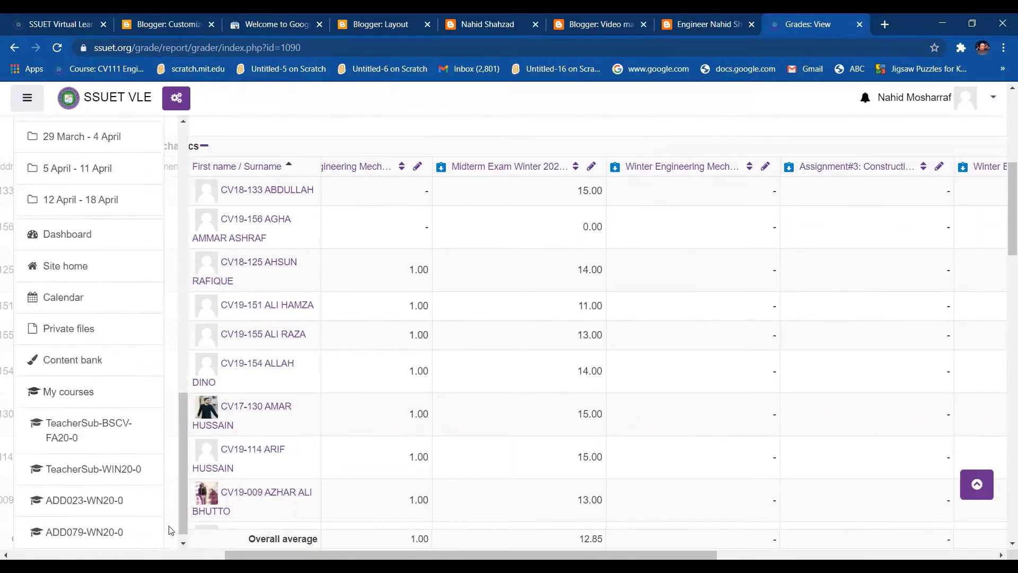
left_click(111, 505)
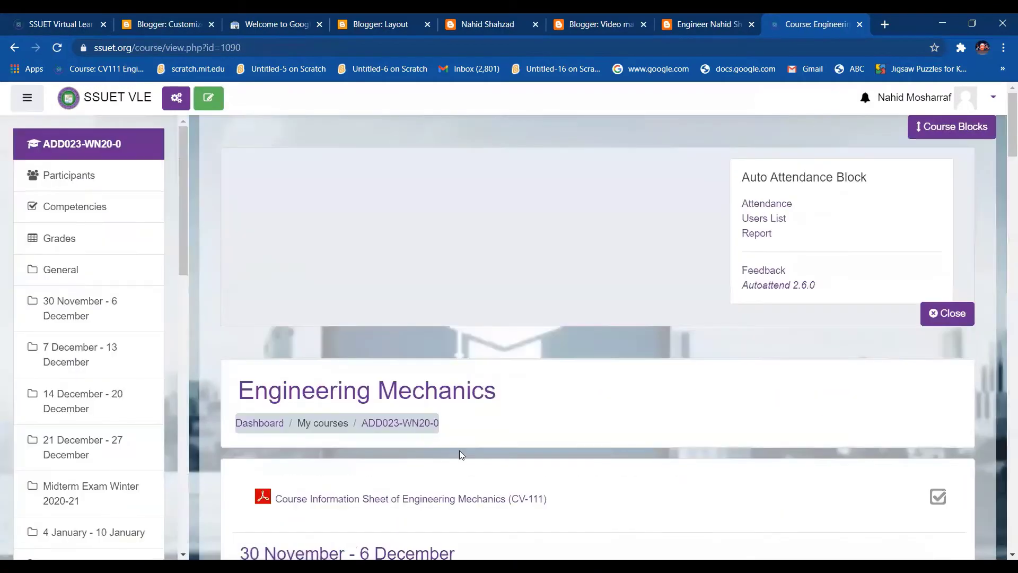
left_click_drag(1004, 139, 1004, 348)
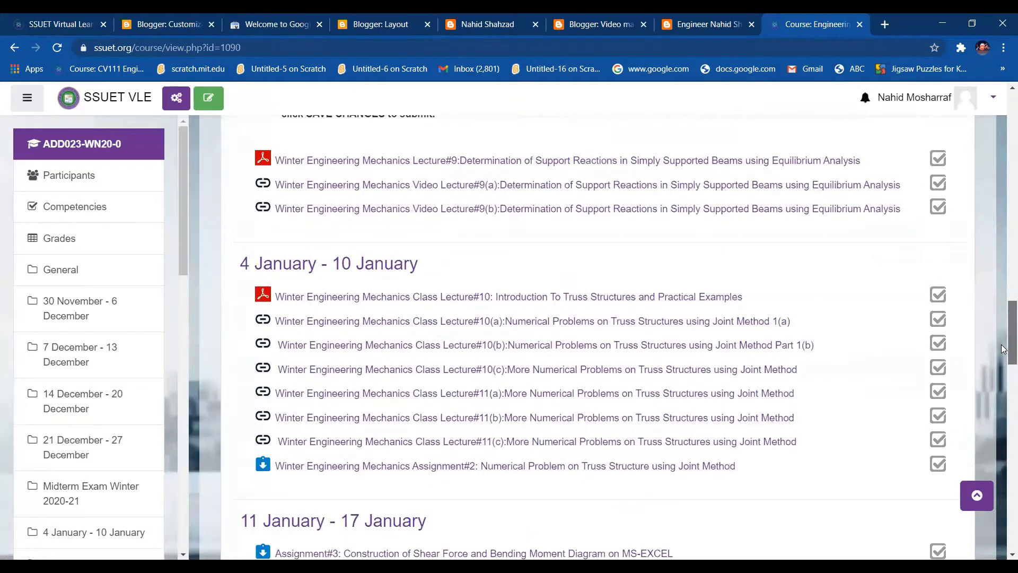
left_click_drag(646, 478, 654, 466)
left_click(637, 467)
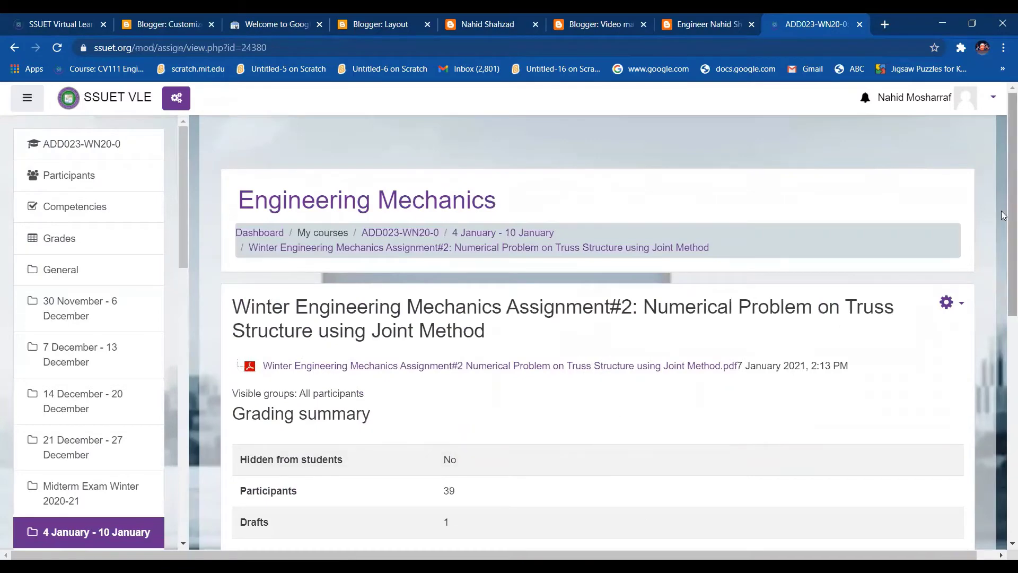
Step: View all submissions of Assignment#2 and set the grading table's workflow filter to Marking completed
left_click_drag(1004, 213, 1003, 375)
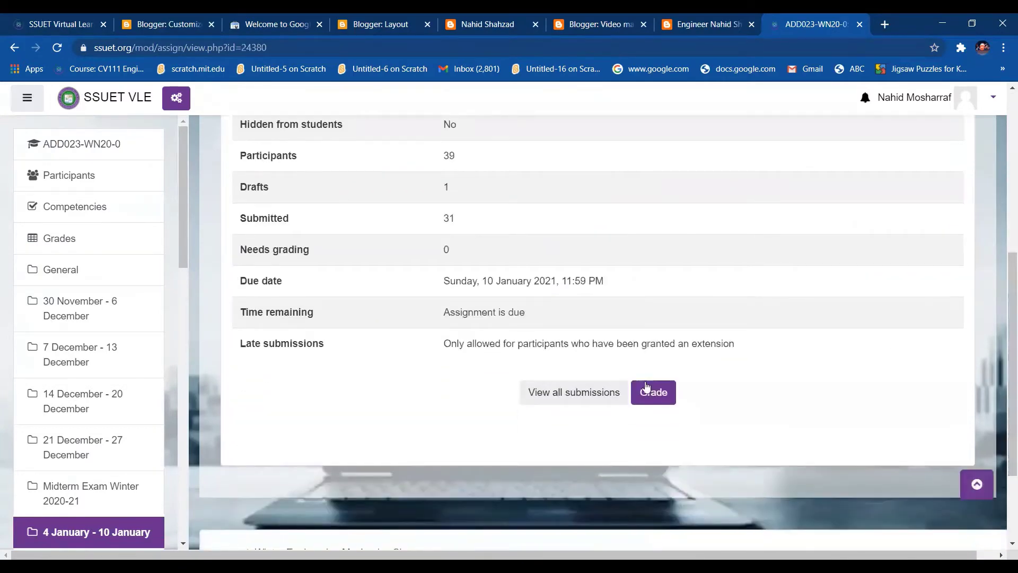
left_click(611, 405)
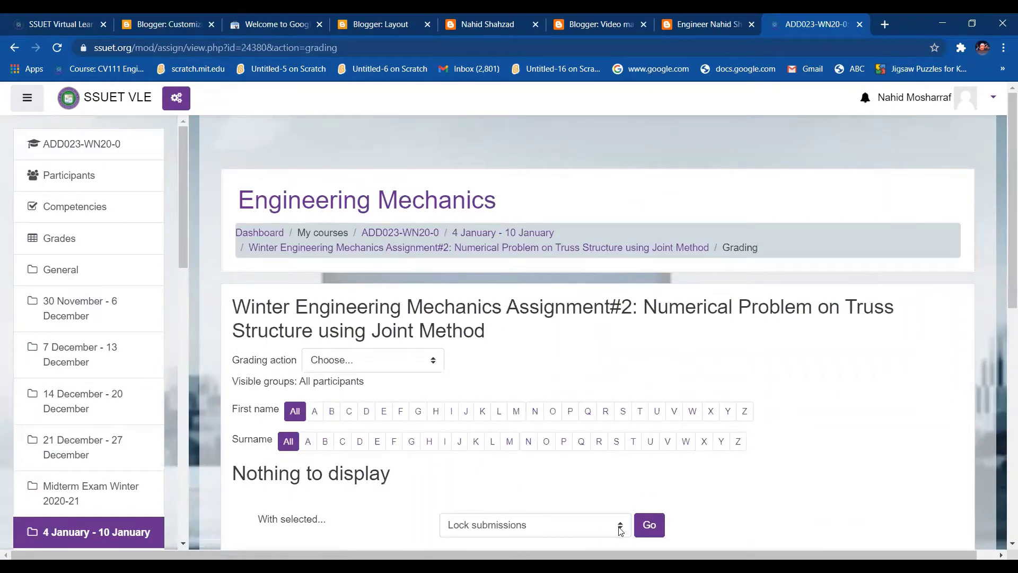
left_click_drag(1004, 247, 1003, 401)
left_click(533, 347)
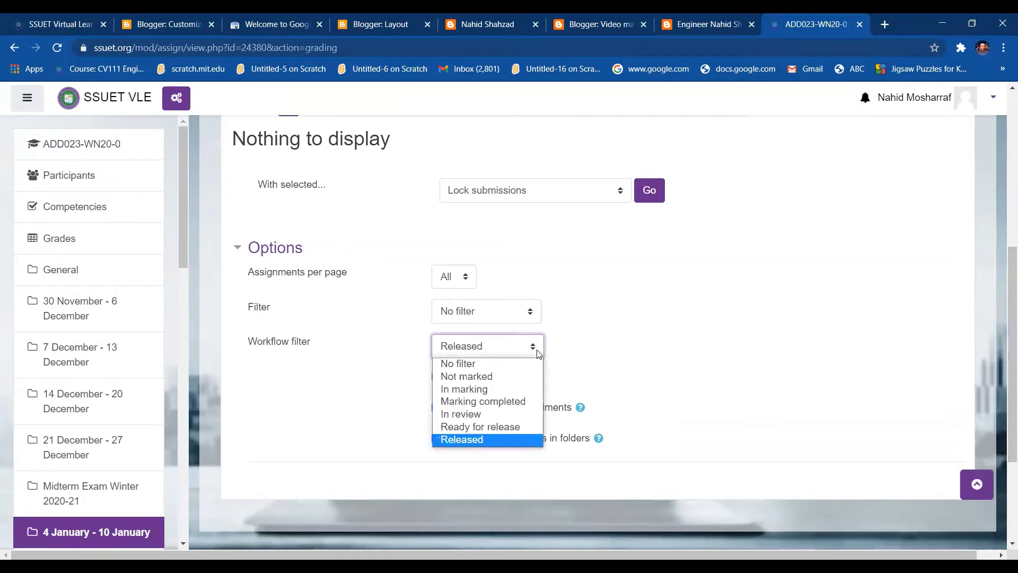
left_click(504, 403)
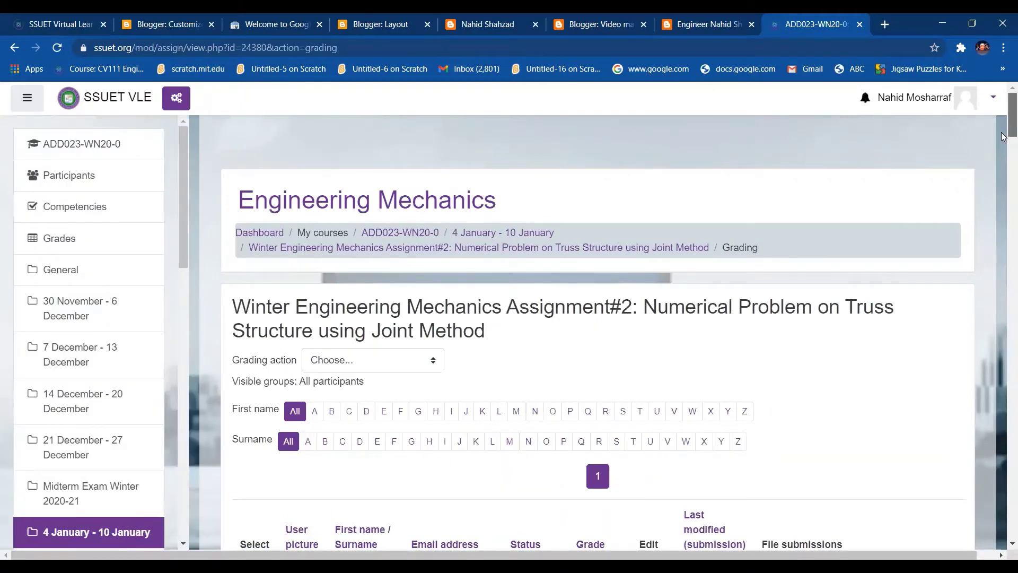
Step: Select all Assignment#2 submissions in the grading table and apply the Set marking workflow state action to them
left_click_drag(1003, 135, 1003, 159)
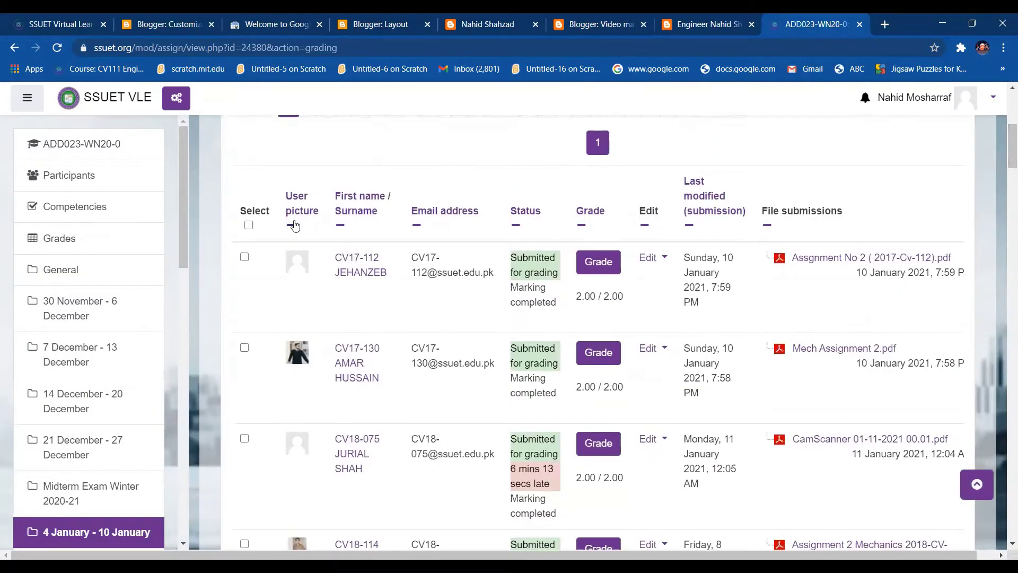
left_click(248, 224)
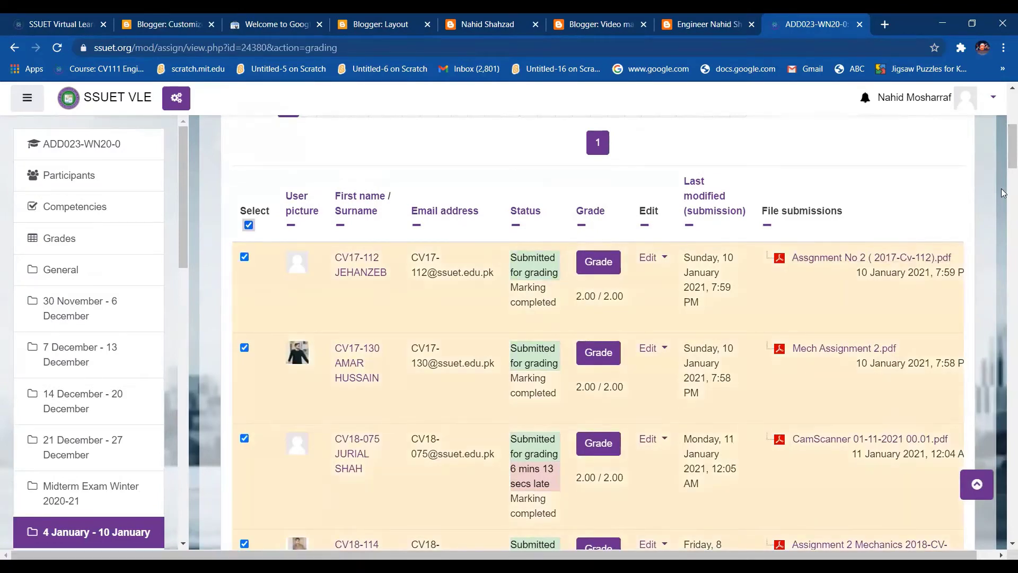
scroll(1003, 370, "down", 15)
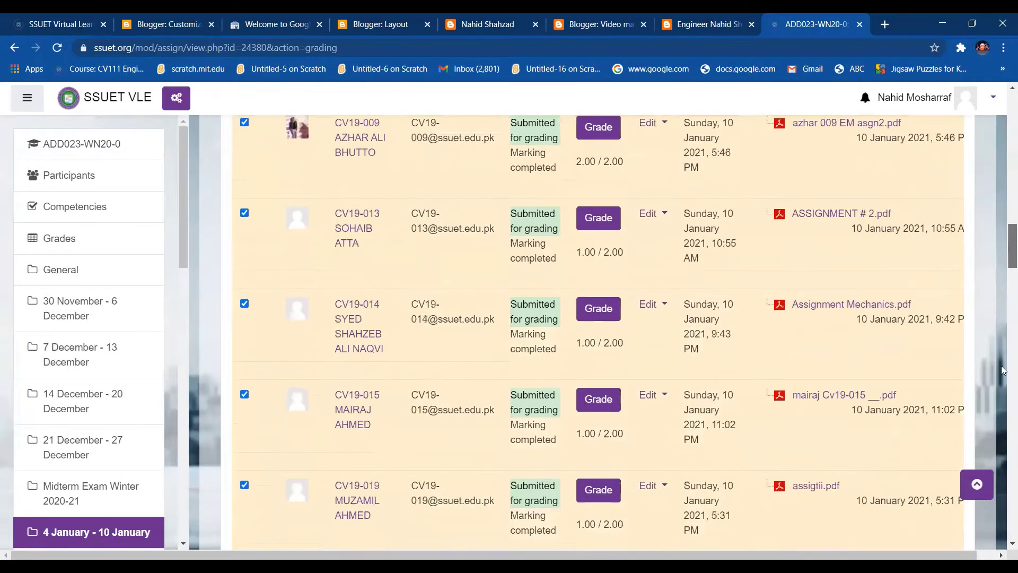
scroll(1003, 369, "down", 20)
scroll(809, 441, "up", 2)
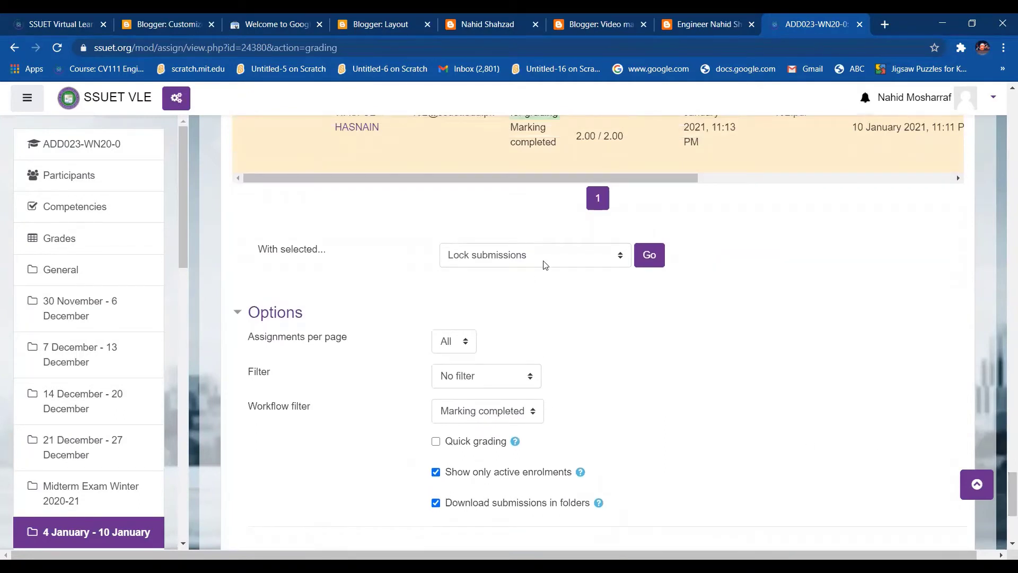
left_click(532, 412)
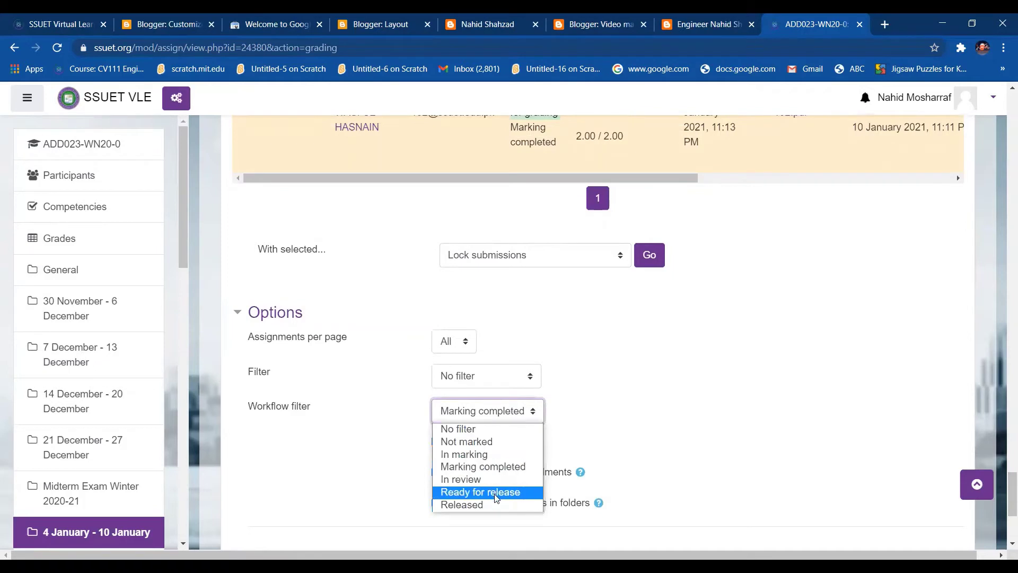
left_click(615, 256)
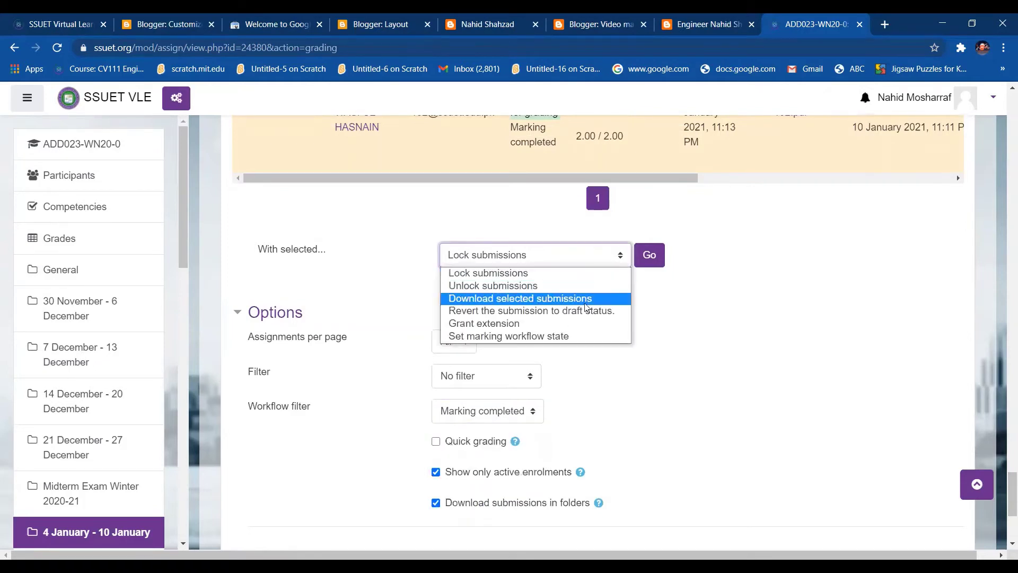
left_click(566, 338)
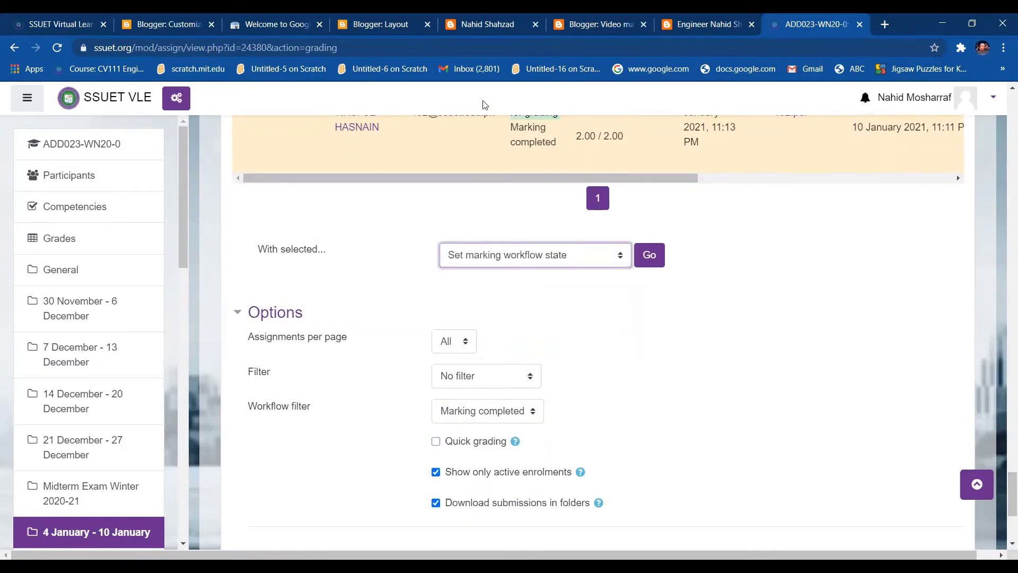
left_click(646, 250)
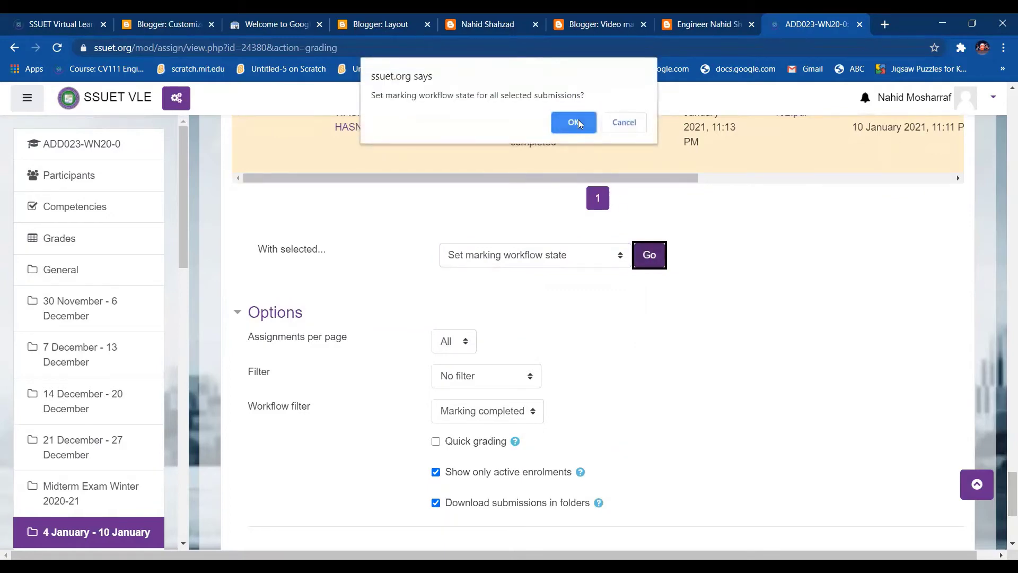
left_click(578, 123)
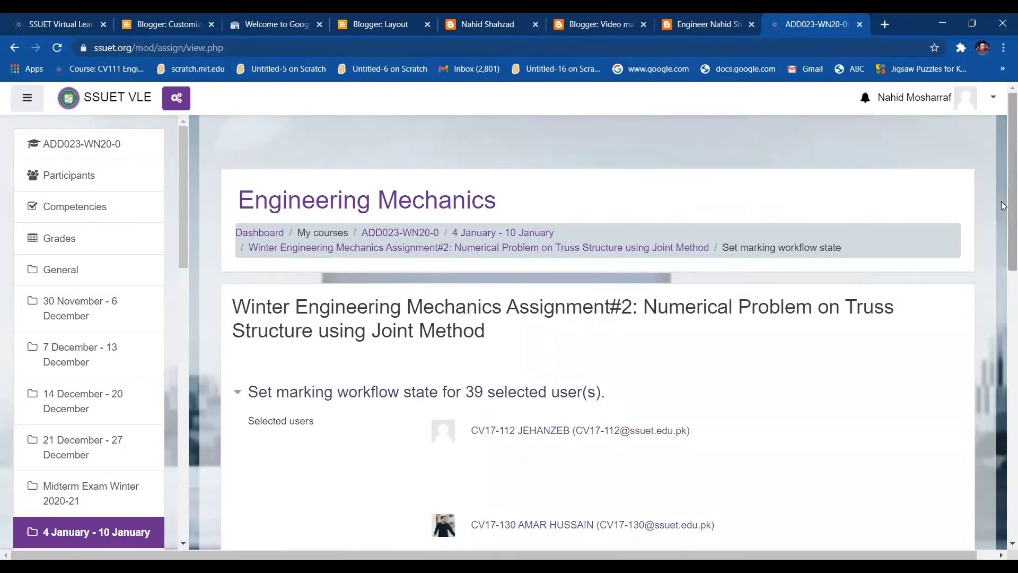
Step: Set the marking workflow state of the selected Assignment#2 submissions to Released, with Notify students set to Yes, and save the changes
left_click_drag(1002, 205, 1001, 432)
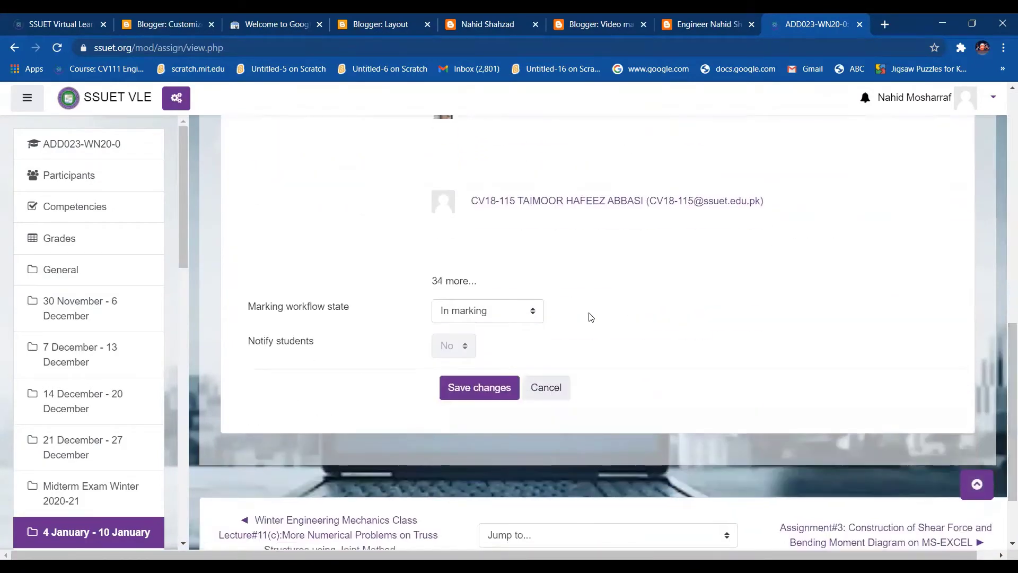
left_click(525, 313)
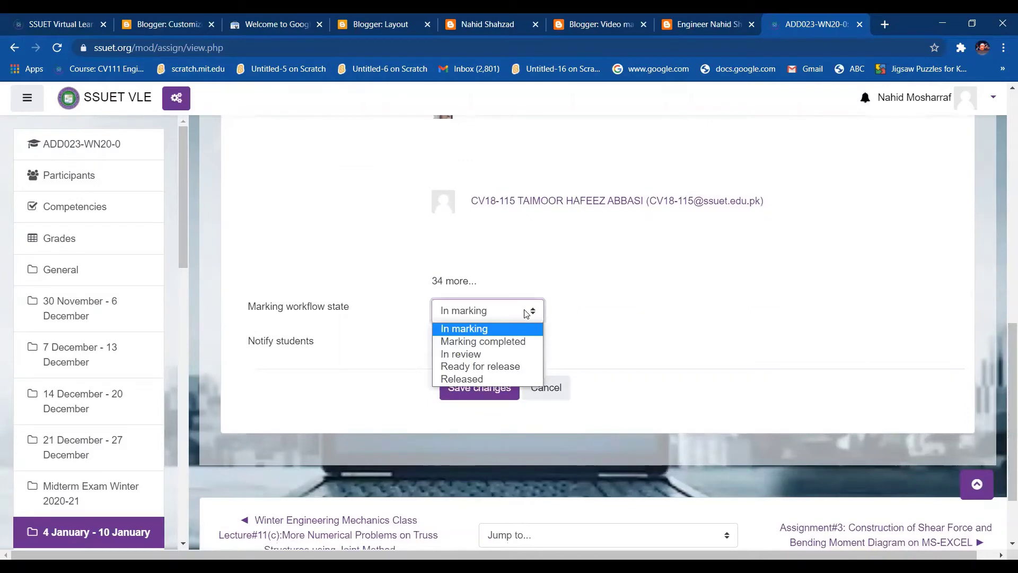
left_click(502, 341)
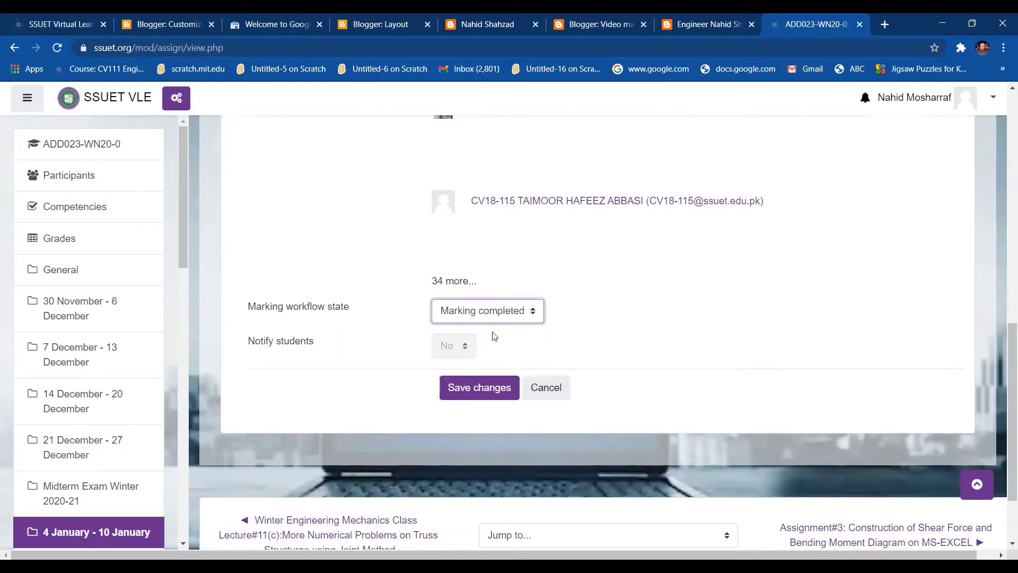
left_click(536, 319)
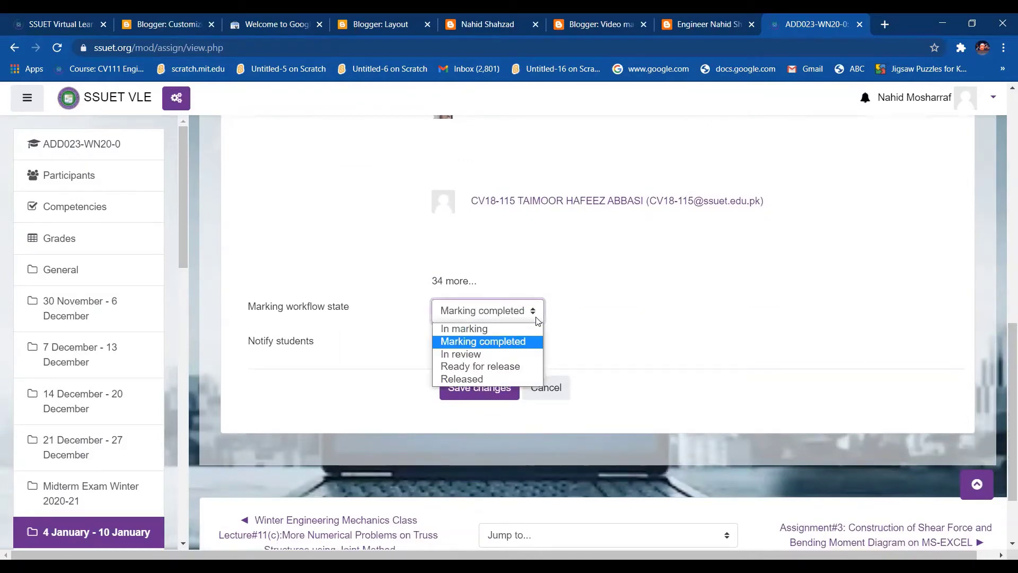
left_click(503, 381)
left_click(465, 346)
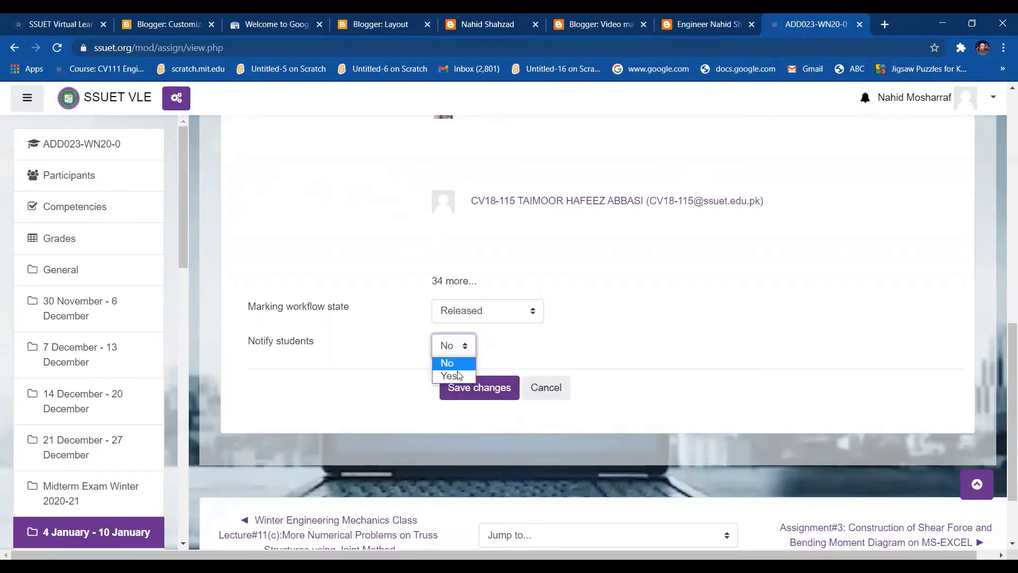
left_click(471, 393)
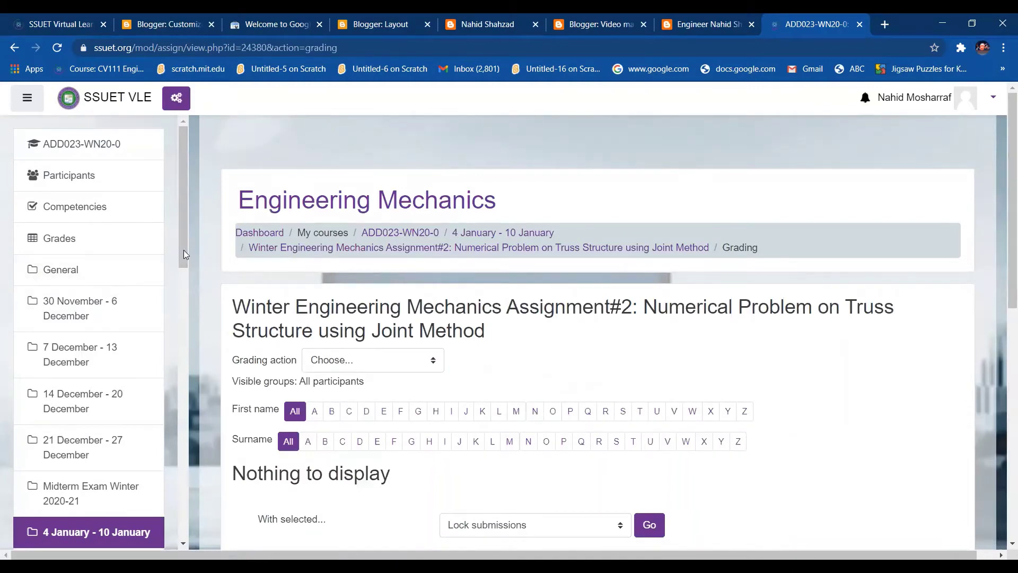
Step: Return to the ADD023-WN20-0 course page, open Assignment#3 in the 11 January - 17 January section and view all its submissions
left_click(405, 237)
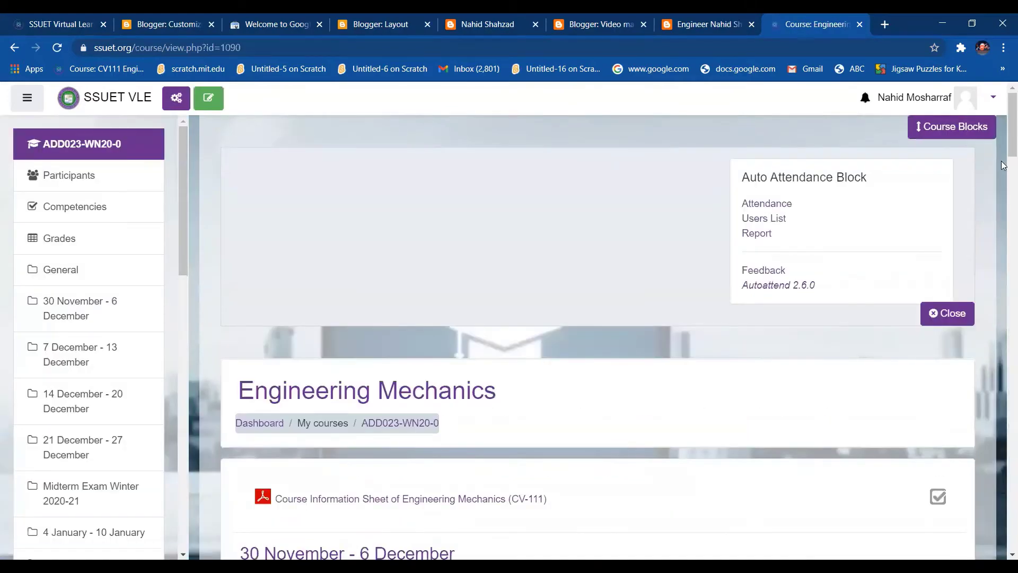
left_click_drag(1004, 154, 1004, 381)
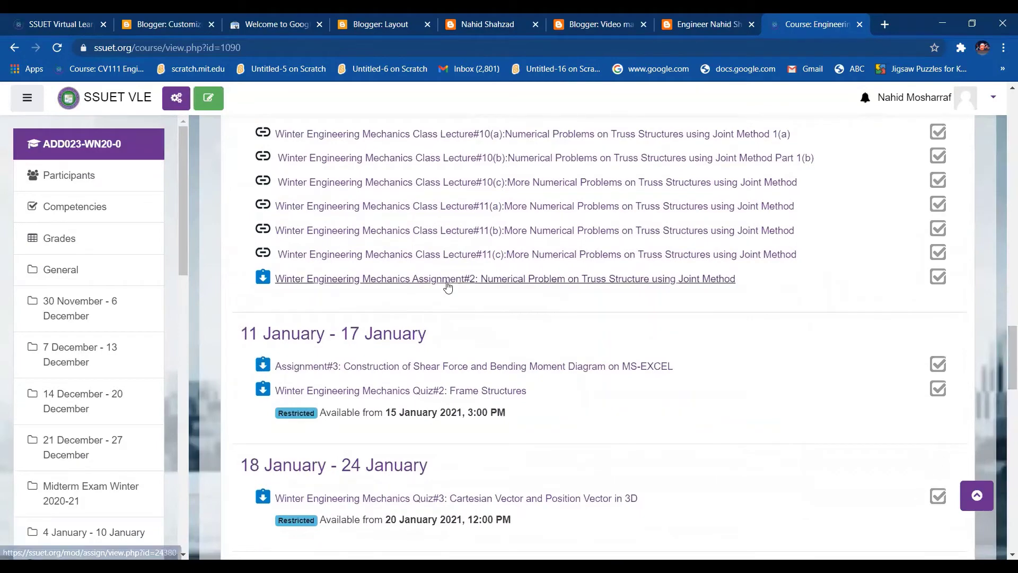
left_click(318, 375)
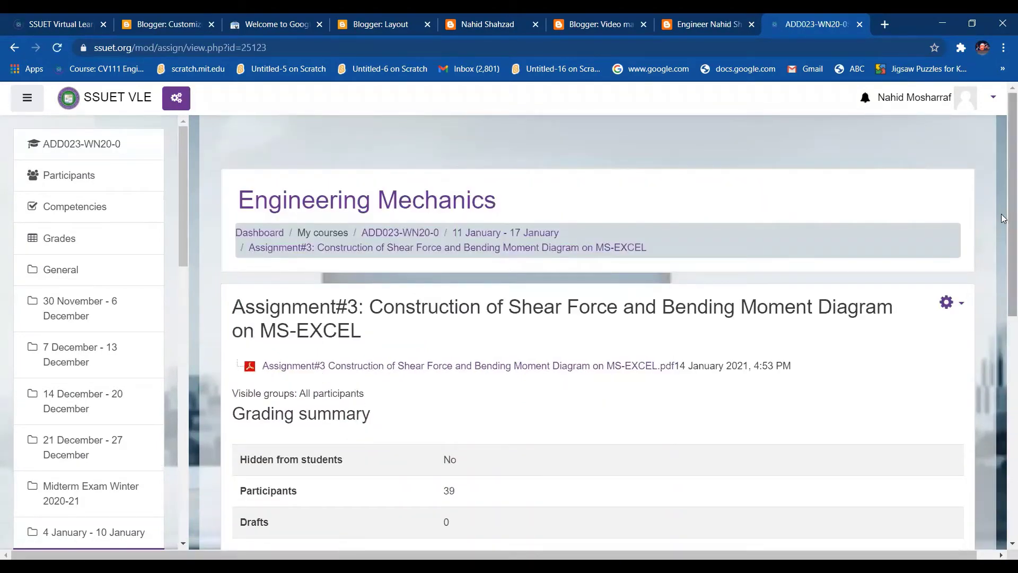
scroll(1002, 218, "down", 8)
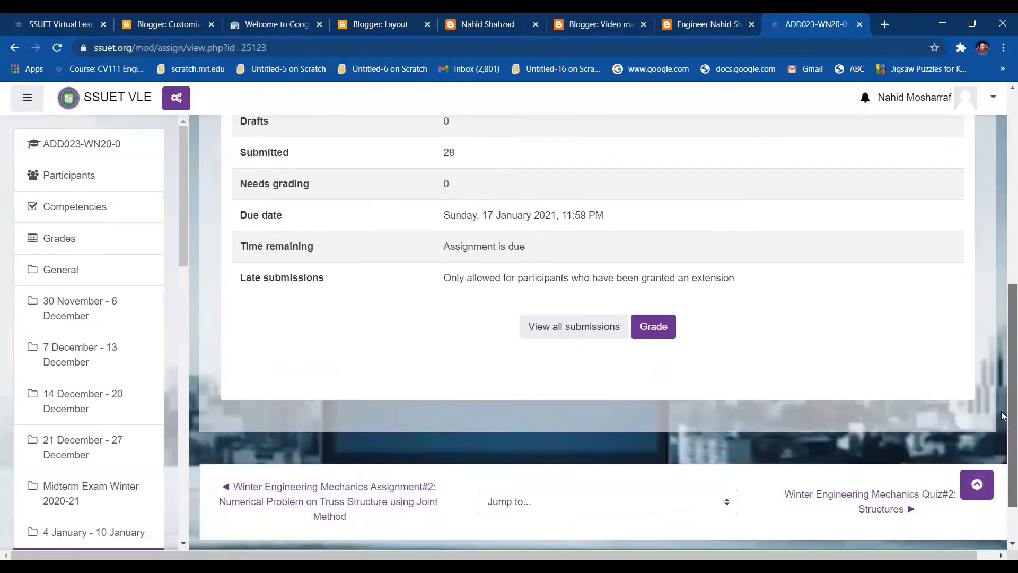
left_click(622, 322)
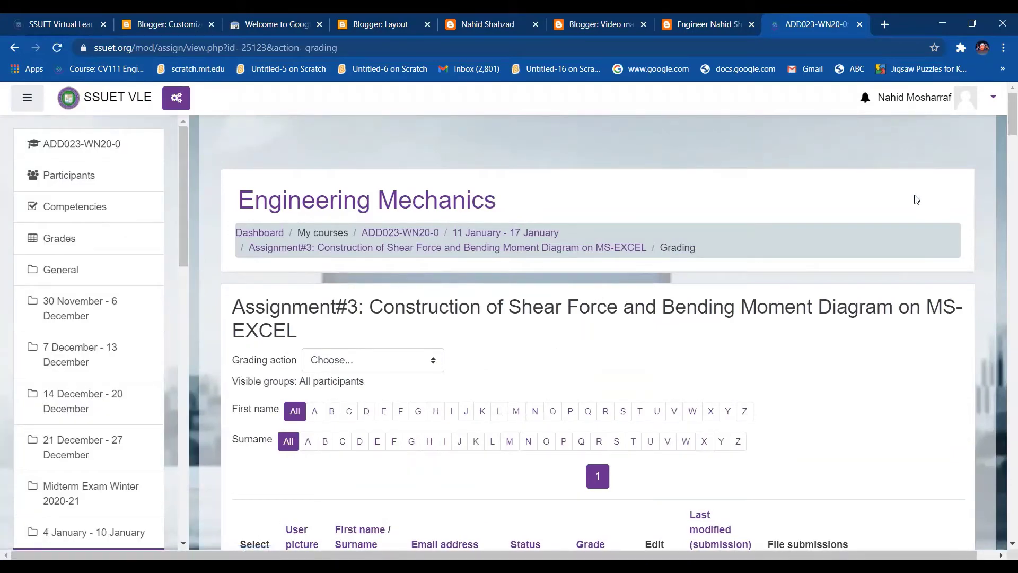
Step: Select all Assignment#3 submissions in the grading table and apply the Set marking workflow state action to them
scroll(609, 122, "down", 7)
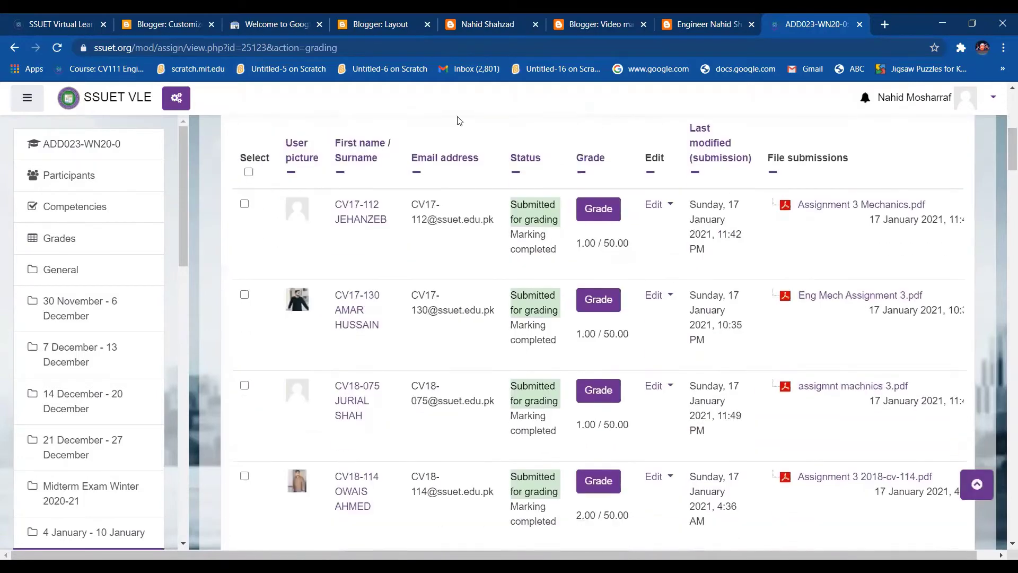
left_click(248, 172)
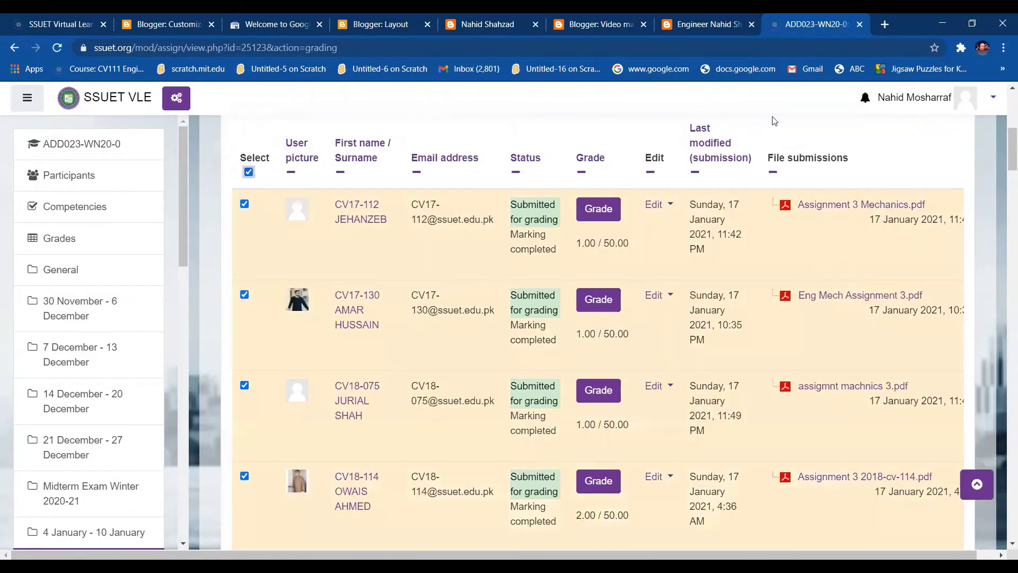
left_click_drag(1004, 175, 1004, 498)
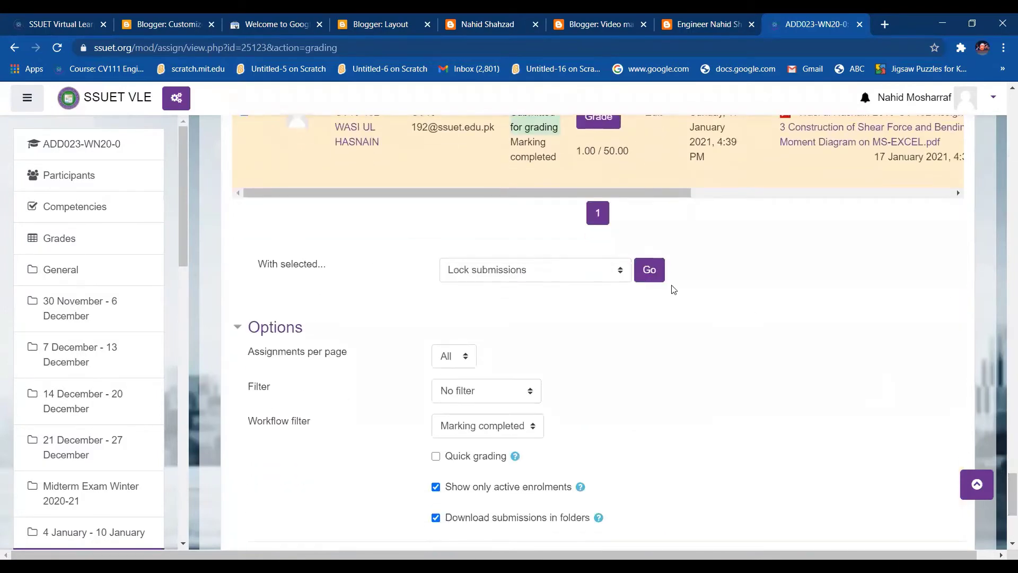
left_click(566, 273)
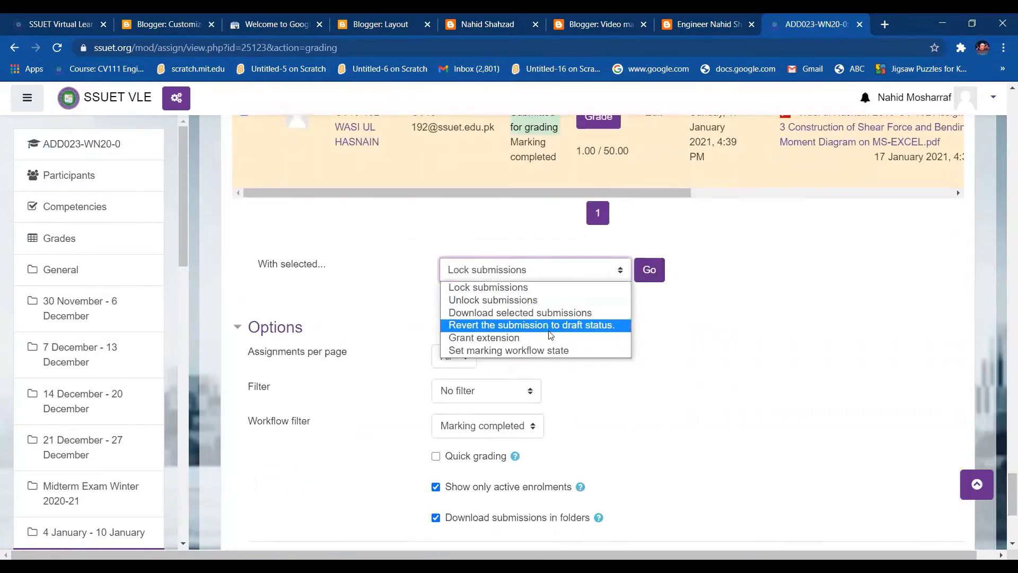
left_click(552, 352)
left_click(649, 269)
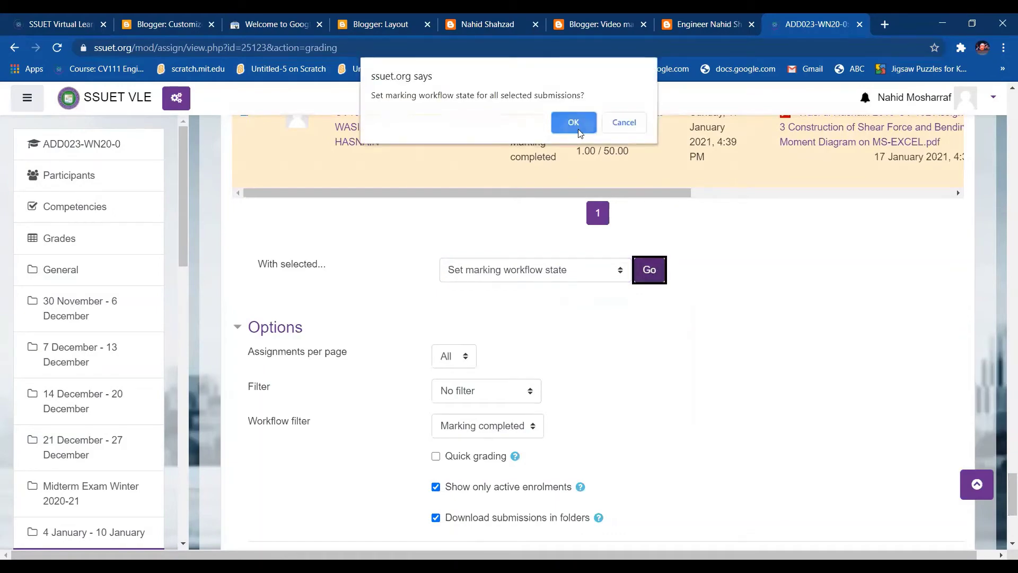
left_click(578, 127)
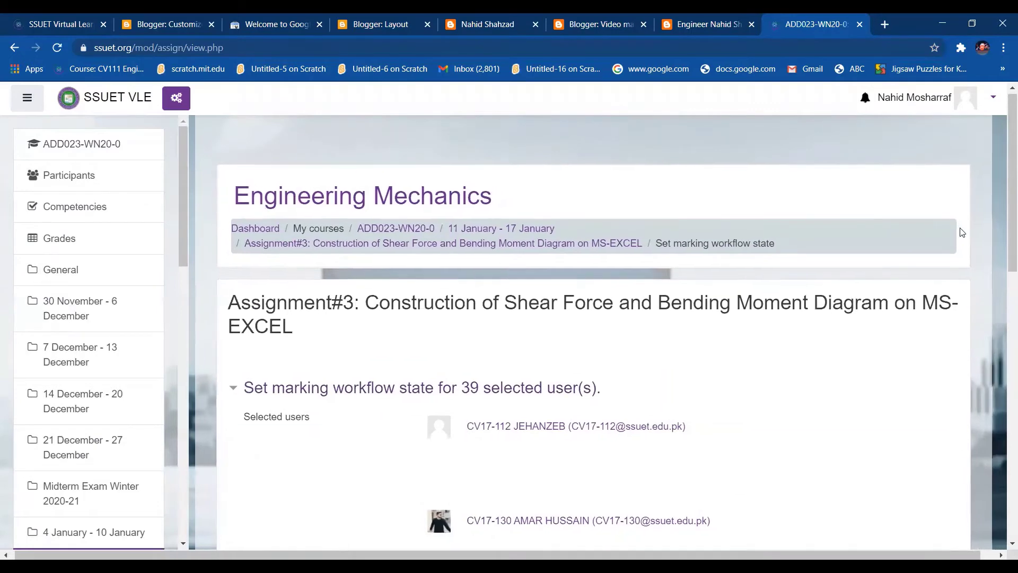
Step: Set the marking workflow state of the selected Assignment#3 submissions to Released, with Notify students set to Yes, and save the changes
left_click_drag(1004, 236, 1004, 456)
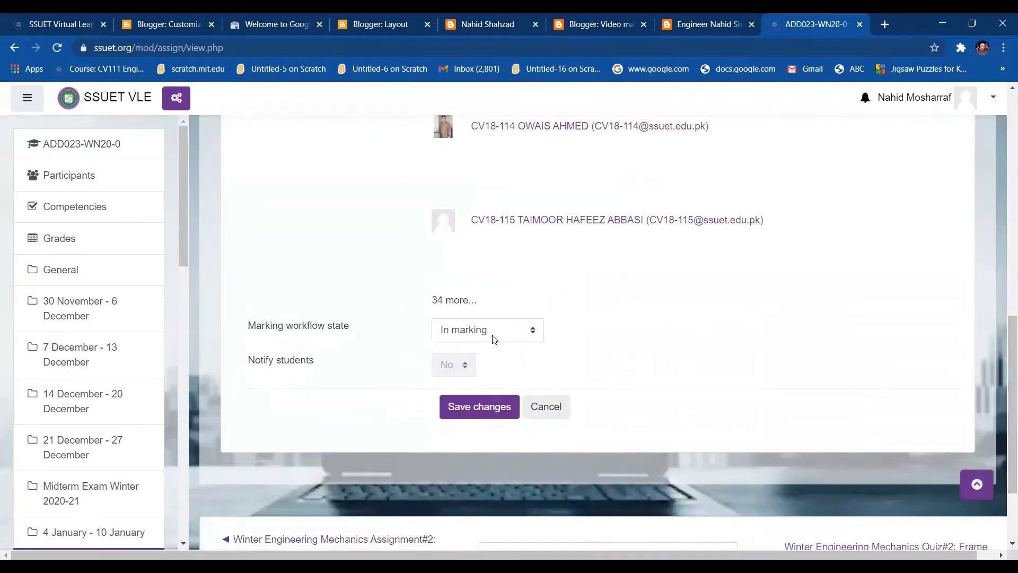
left_click(493, 337)
left_click(481, 393)
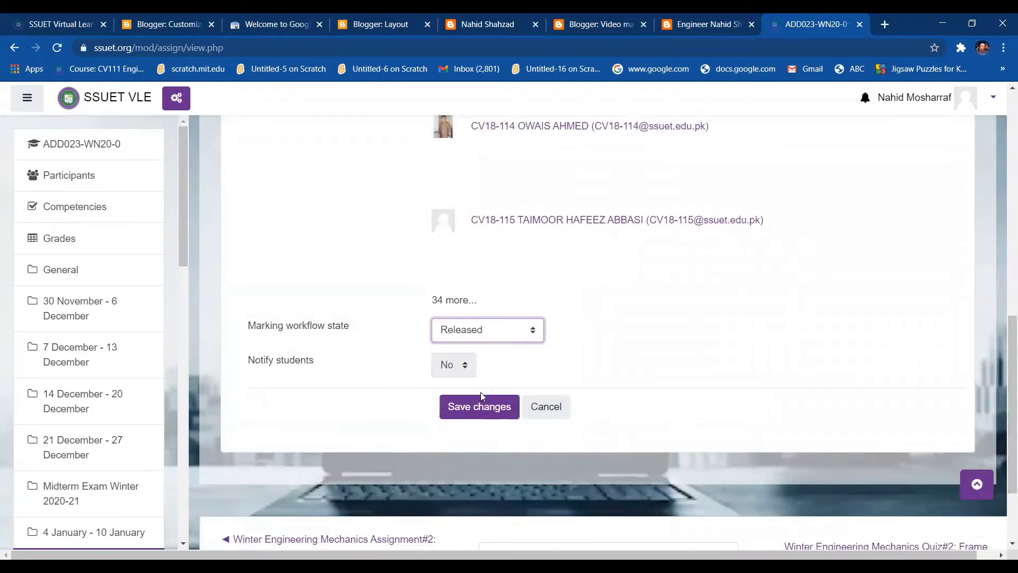
left_click(465, 366)
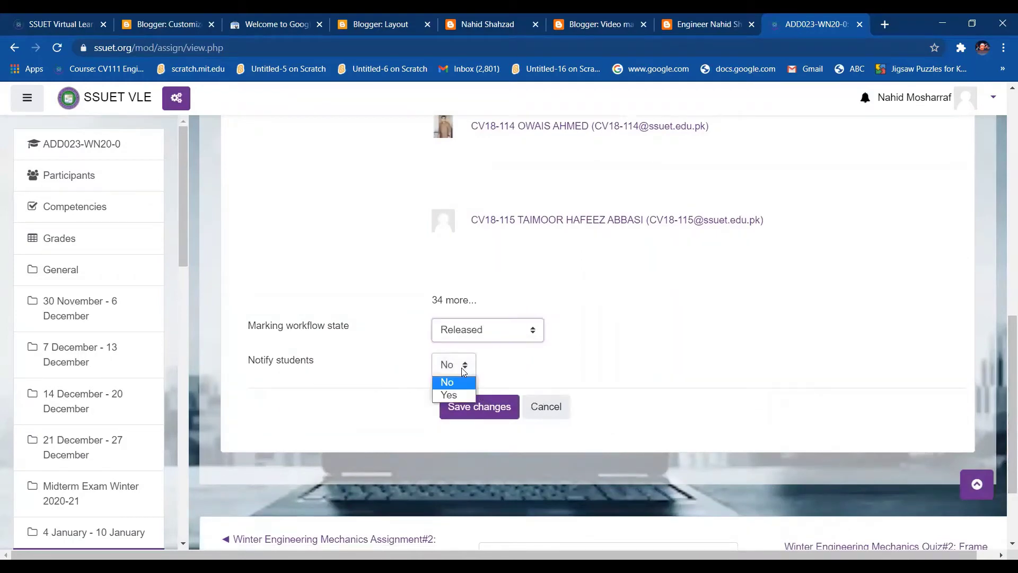
left_click(456, 400)
left_click(456, 400)
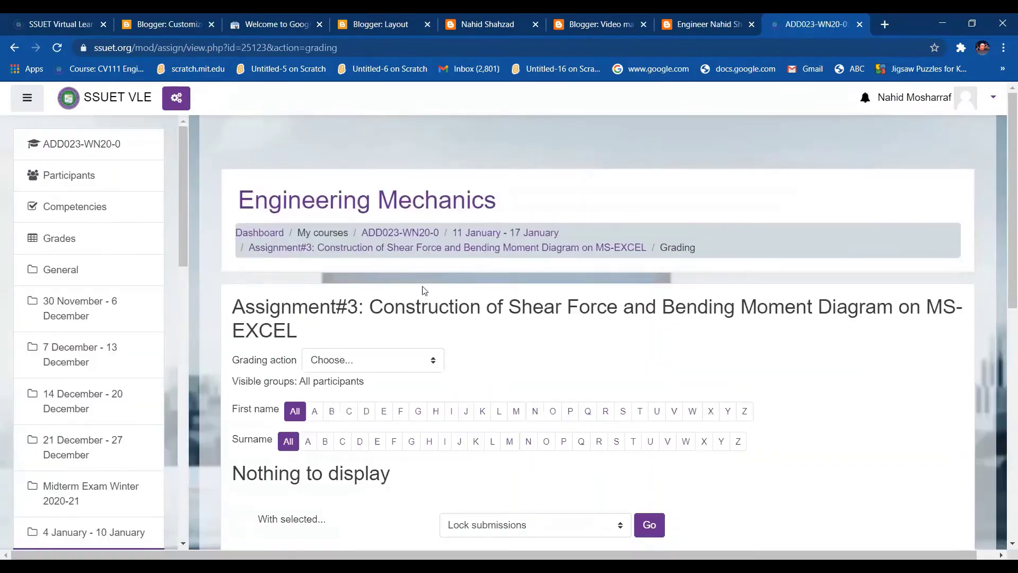
Step: Return to the ADD023-WN20-0 course page, open Winter Engineering Mechanics Quiz#2: Frame Structures and view all its submissions
left_click(414, 238)
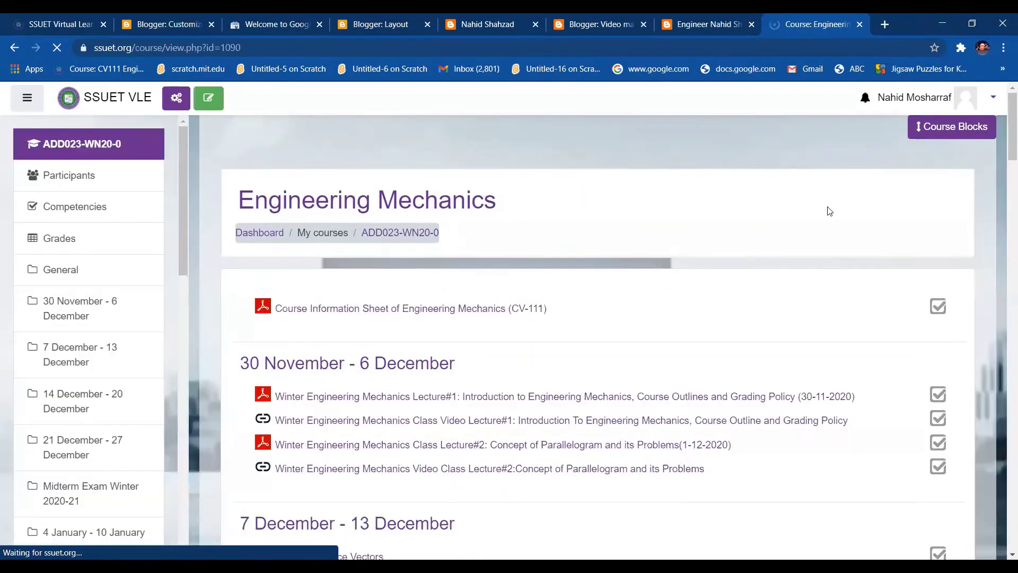
right_click(1003, 174)
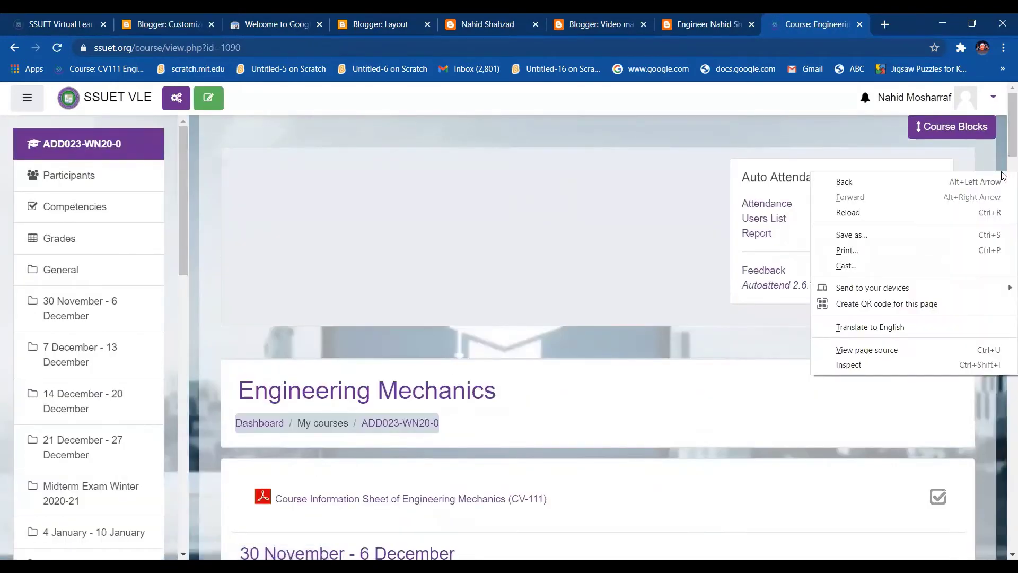
left_click(1002, 111)
left_click_drag(1002, 112, 1004, 341)
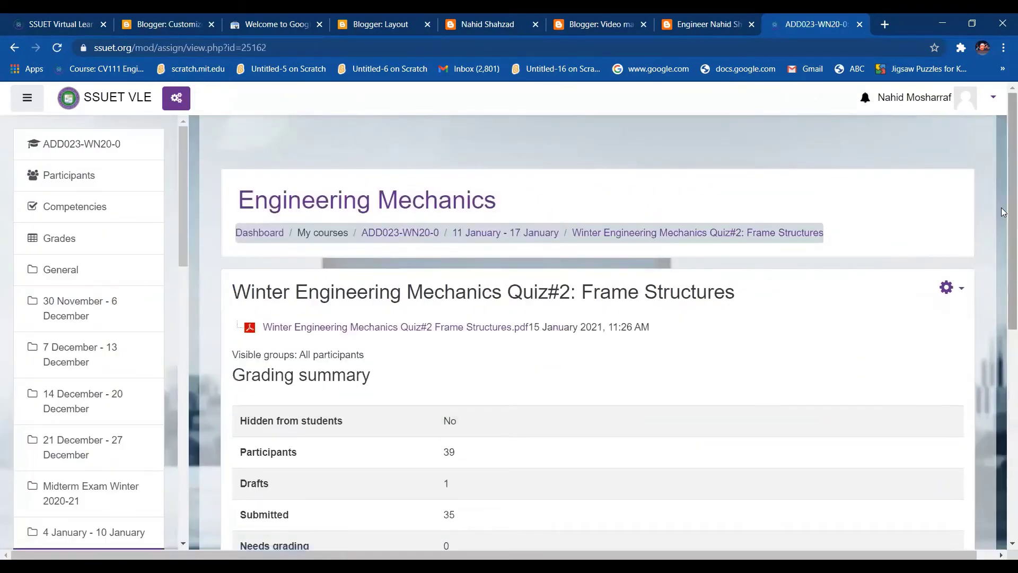
left_click_drag(1002, 211, 1002, 379)
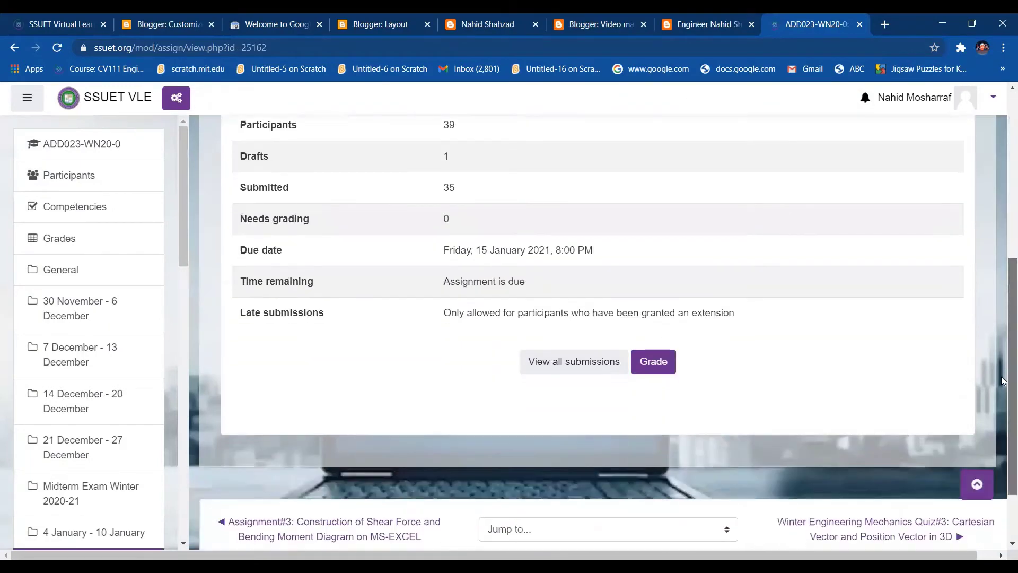
left_click(600, 363)
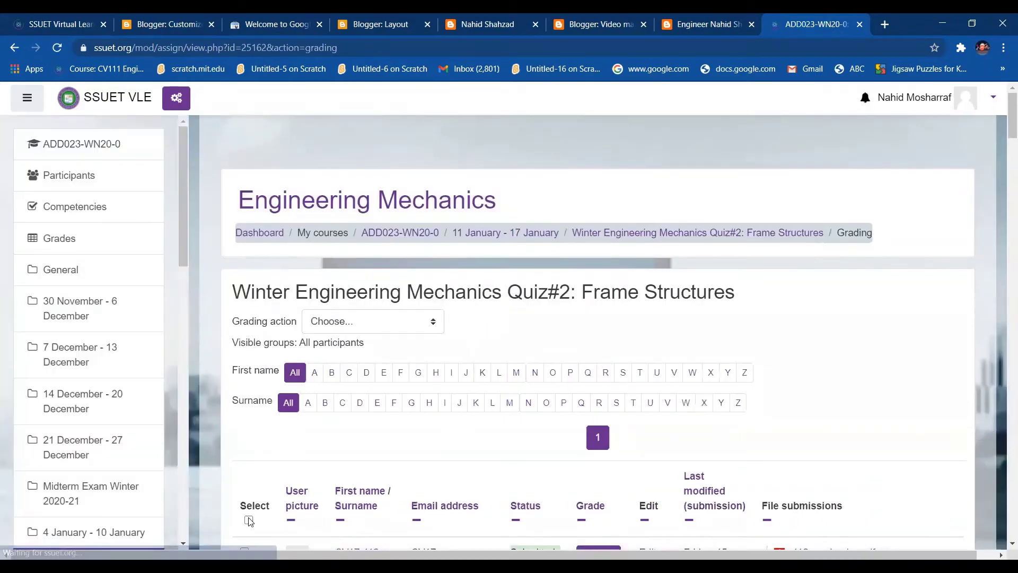
Step: Select all Quiz#2: Frame Structures submissions in the grading table and apply the Set marking workflow state action to them
left_click(248, 519)
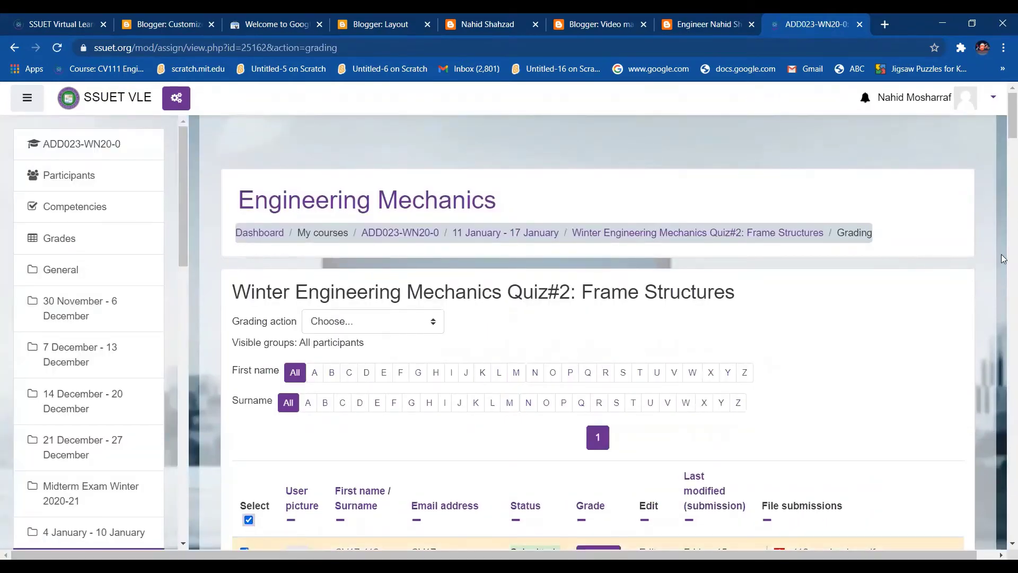
left_click_drag(1003, 124, 1003, 543)
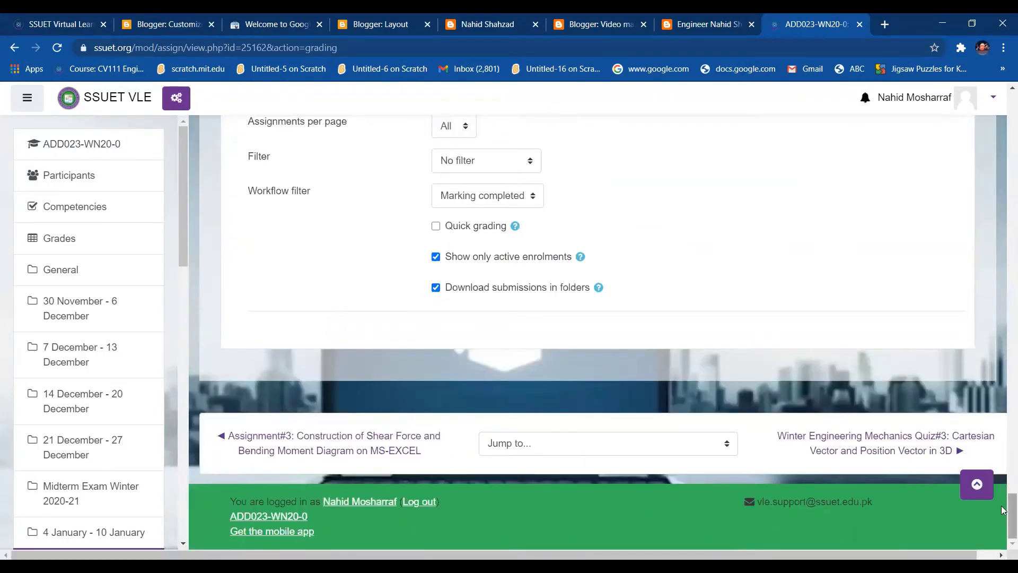
scroll(636, 211, "up", 3)
left_click(620, 236)
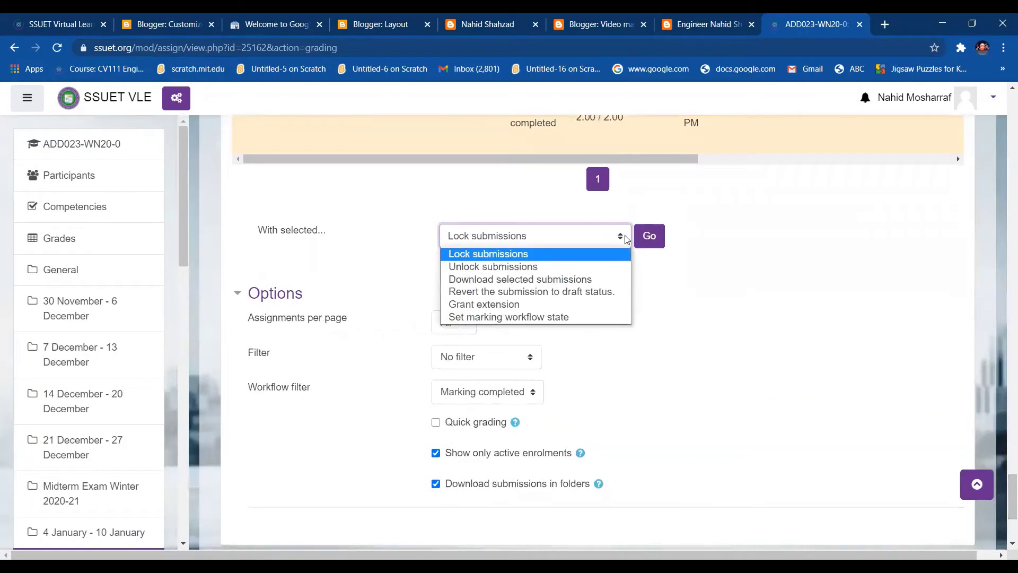
left_click(513, 318)
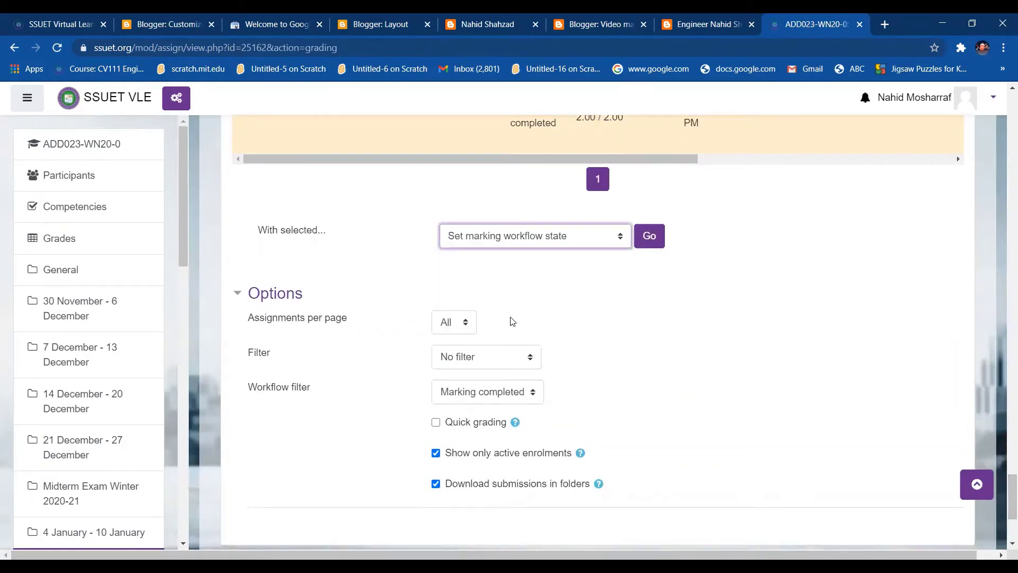
left_click(650, 236)
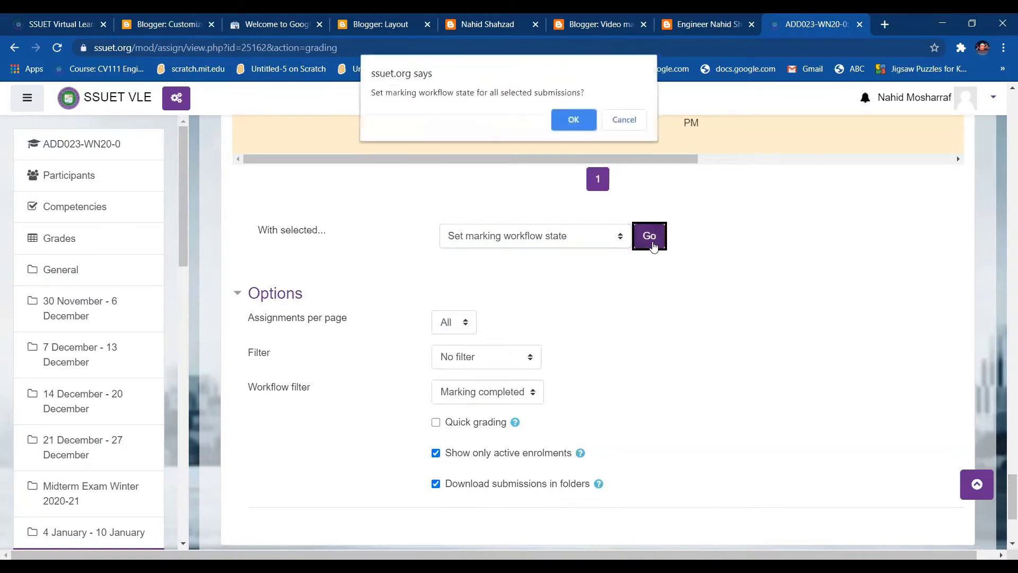
left_click(579, 130)
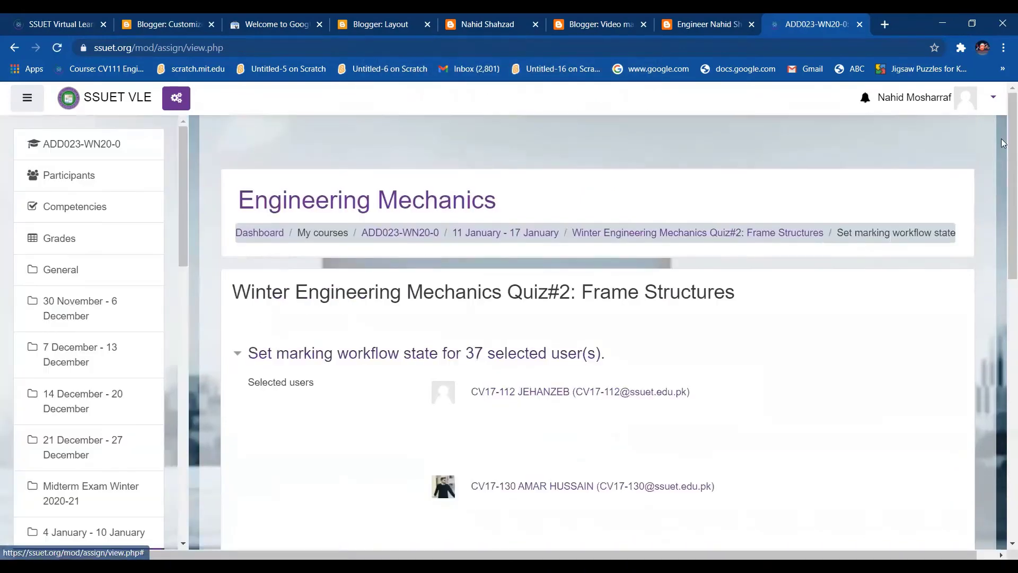
Step: Set the marking workflow state of the selected Quiz#2 submissions to Released, with Notify students set to Yes, and save the changes
left_click_drag(1003, 114, 1003, 197)
scroll(519, 246, "down", 8)
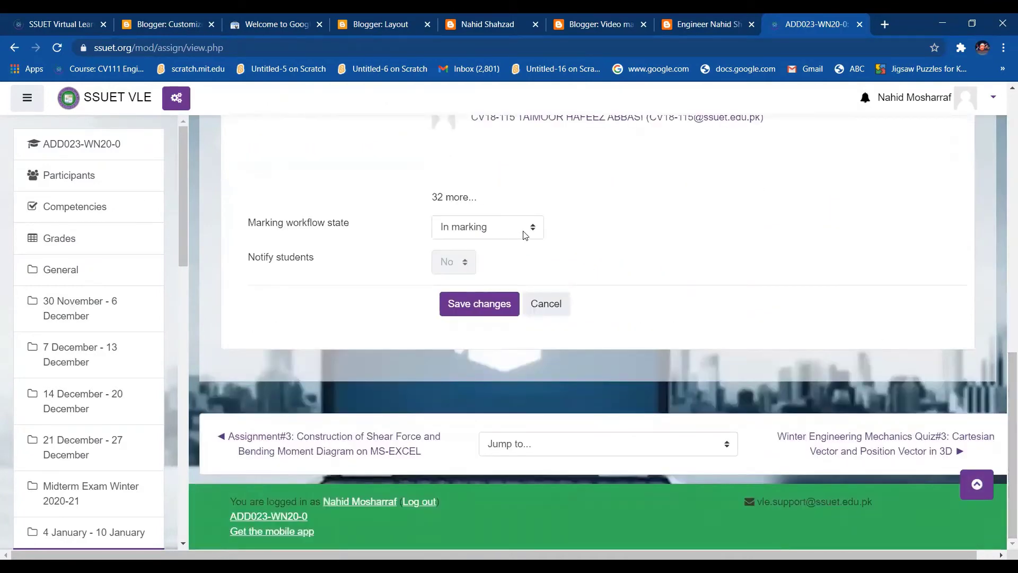
left_click(524, 235)
left_click(483, 297)
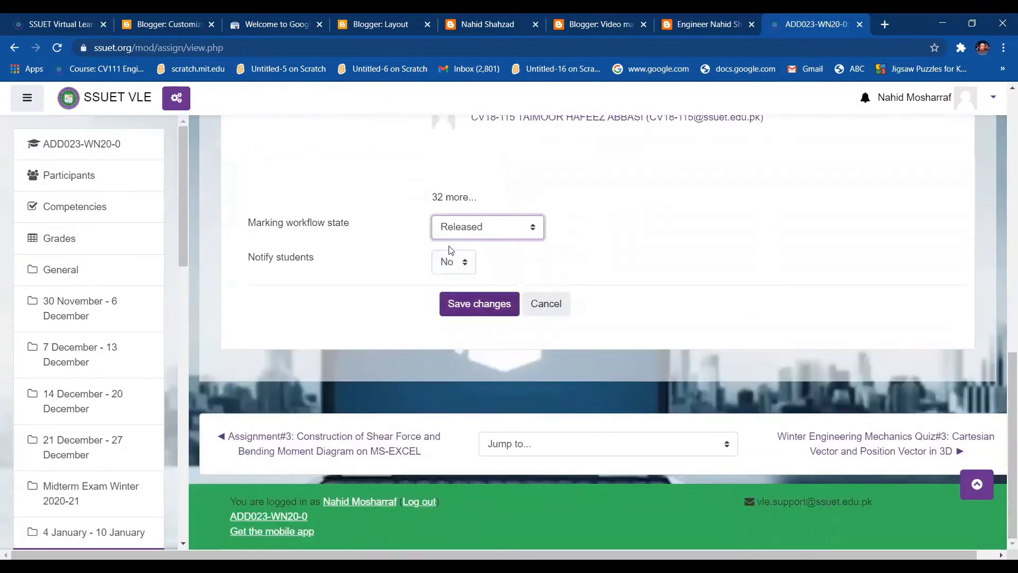
left_click(462, 267)
left_click(454, 295)
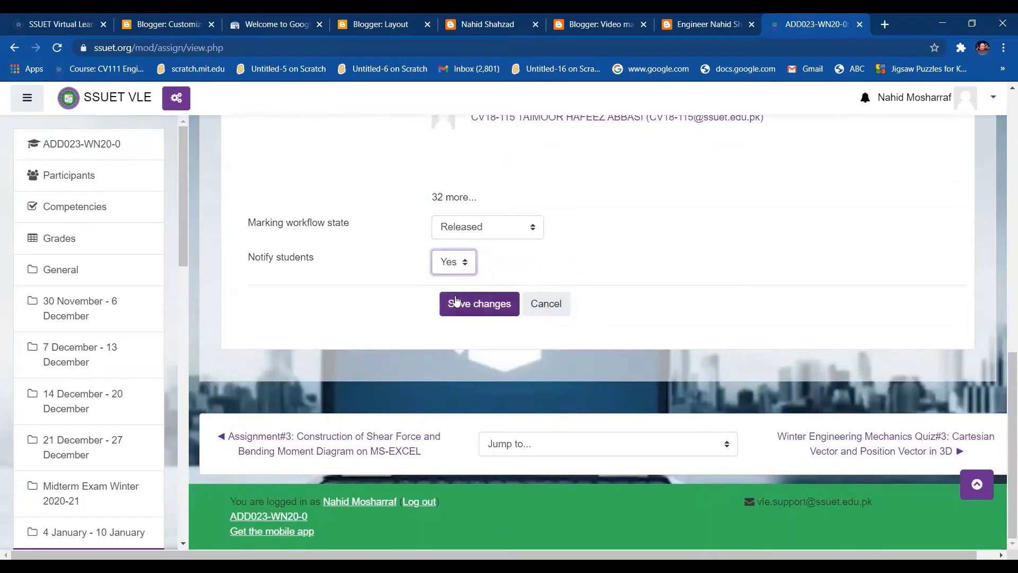
left_click(463, 306)
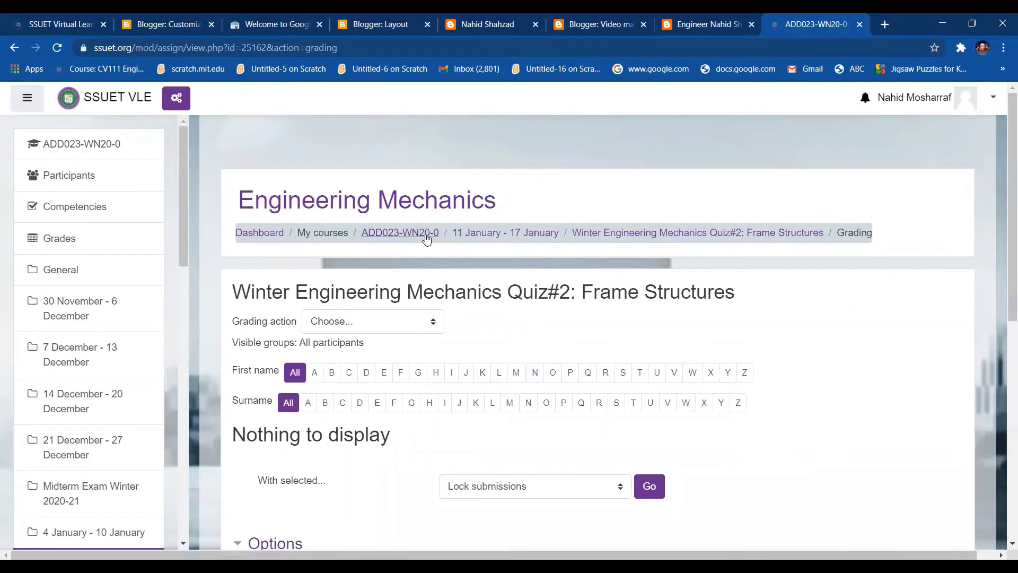
Step: Return to the ADD023-WN20-0 course page, open Winter Engineering Mechanics Quiz#3: Cartesian Vector and Position Vector in 3D and view all its submissions
left_click(425, 234)
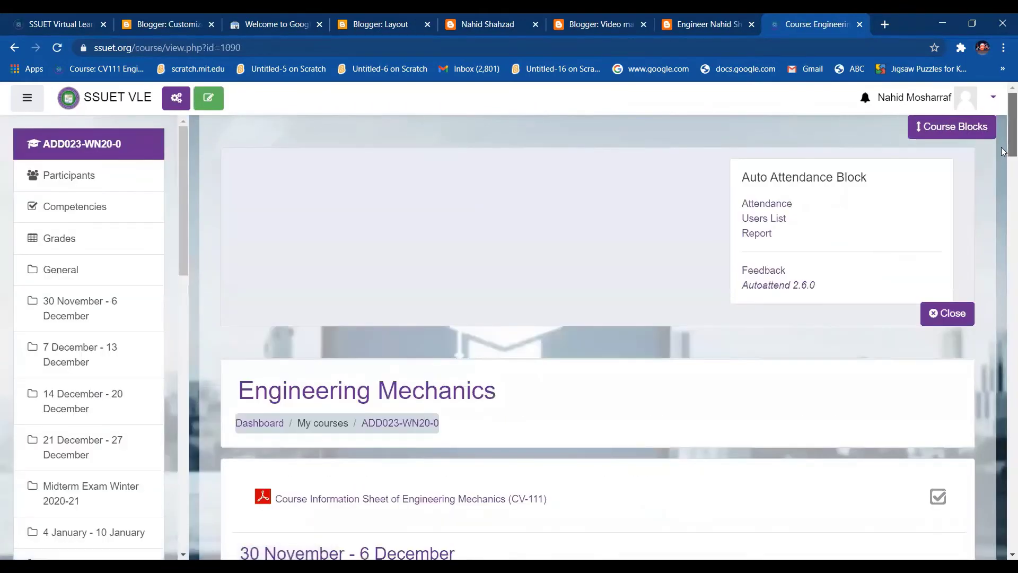
scroll(1003, 237, "down", 15)
scroll(1003, 325, "down", 18)
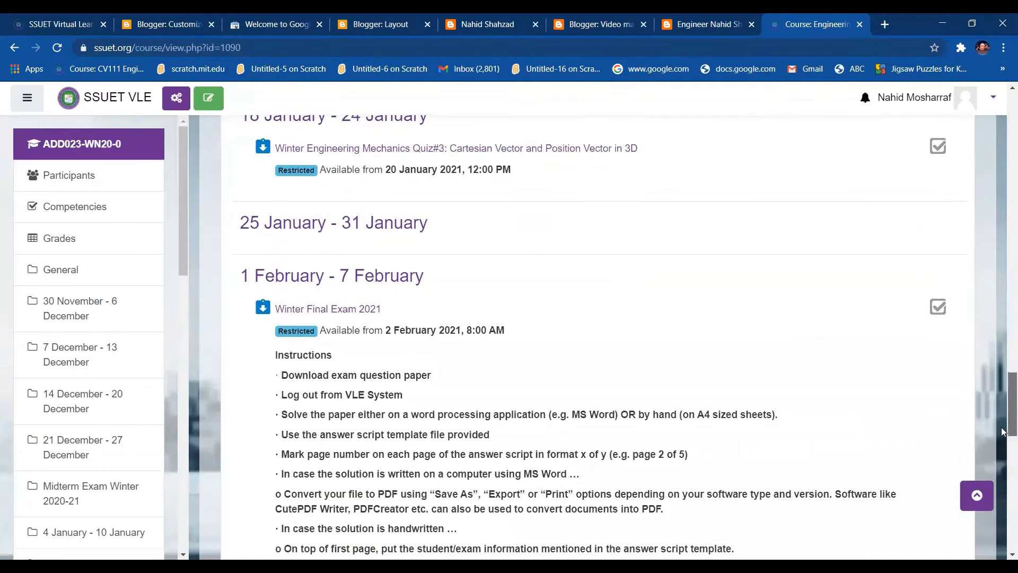
left_click(506, 148)
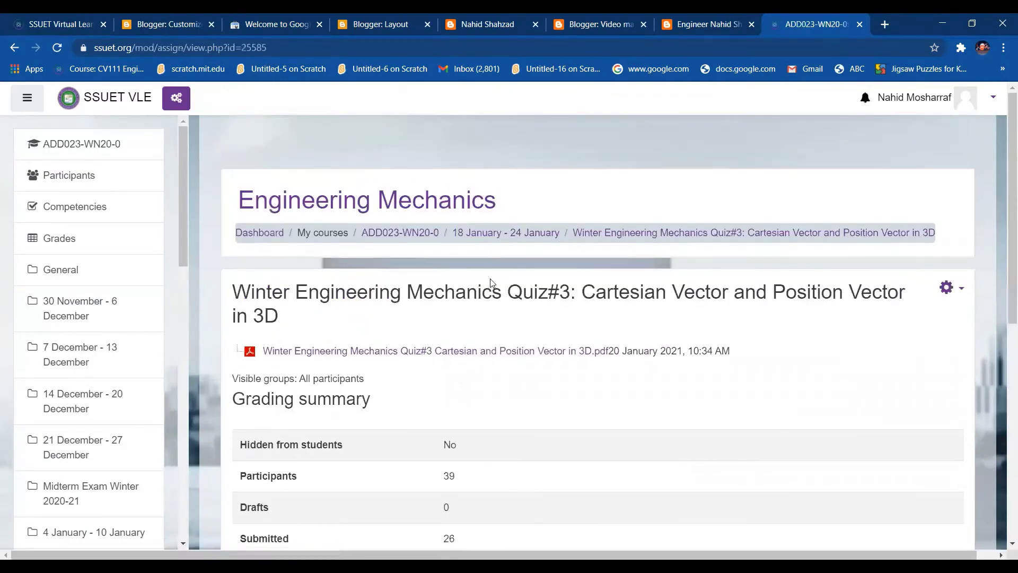
left_click_drag(1005, 203, 1004, 391)
left_click(568, 335)
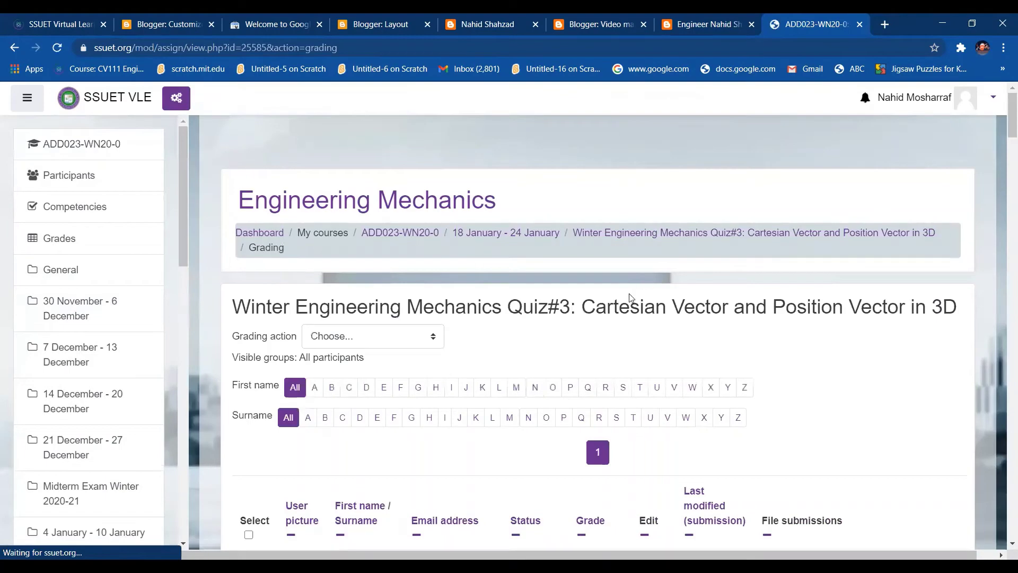
Step: Select all Quiz#3 submissions in the grading table and apply the Set marking workflow state action to them
left_click(249, 535)
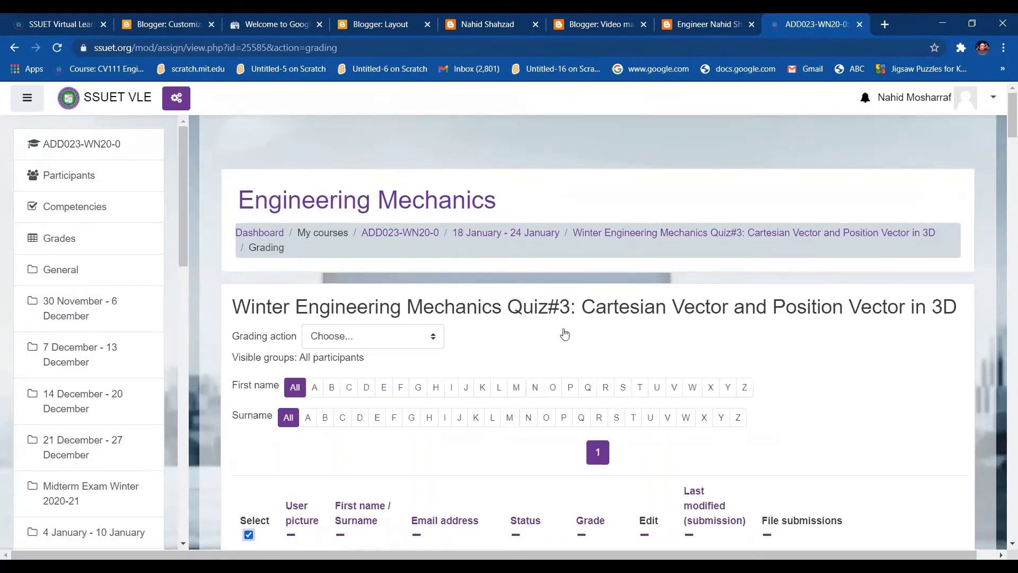
left_click_drag(1004, 133, 1004, 514)
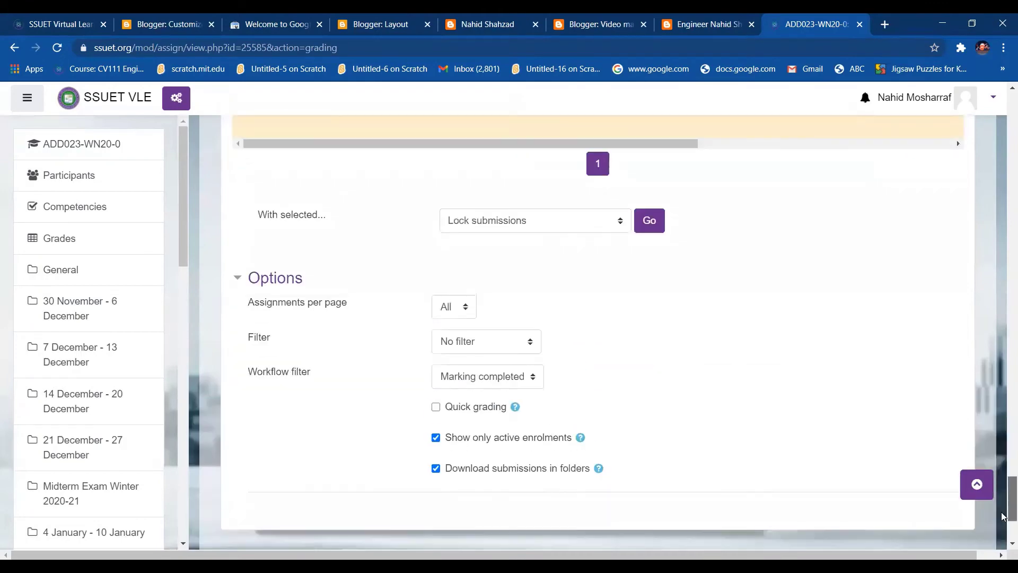
left_click(615, 222)
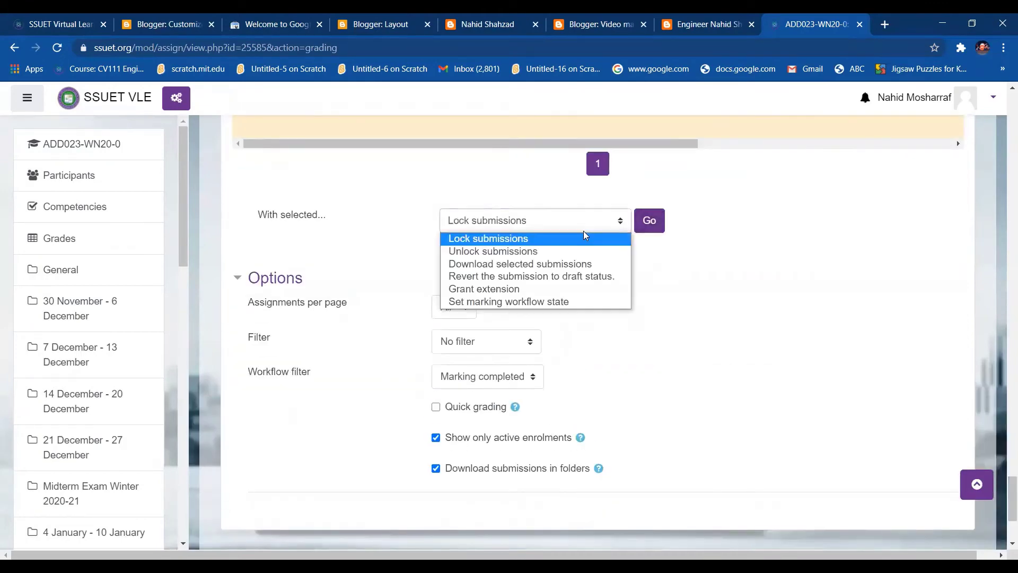
left_click(543, 301)
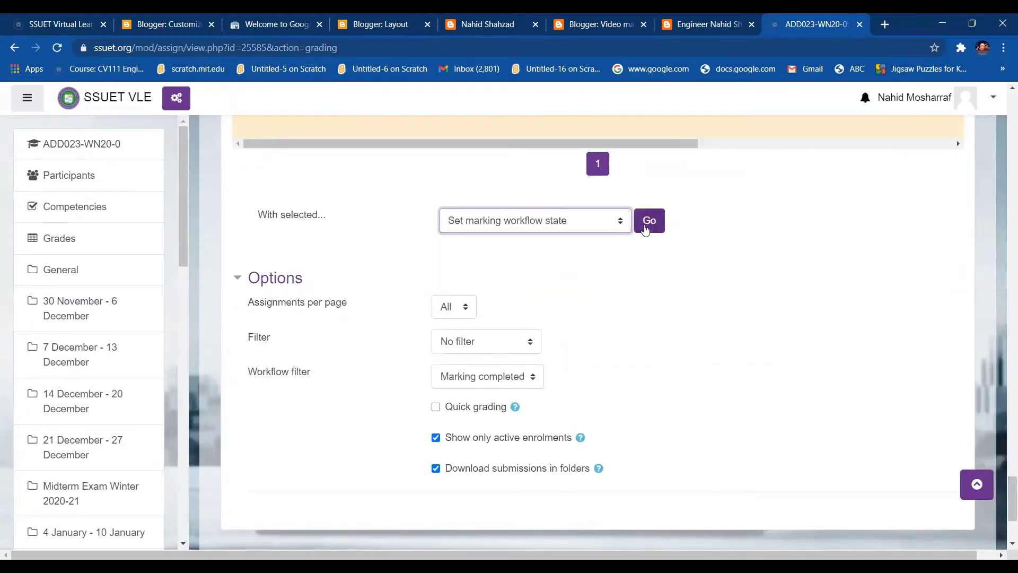
left_click(645, 228)
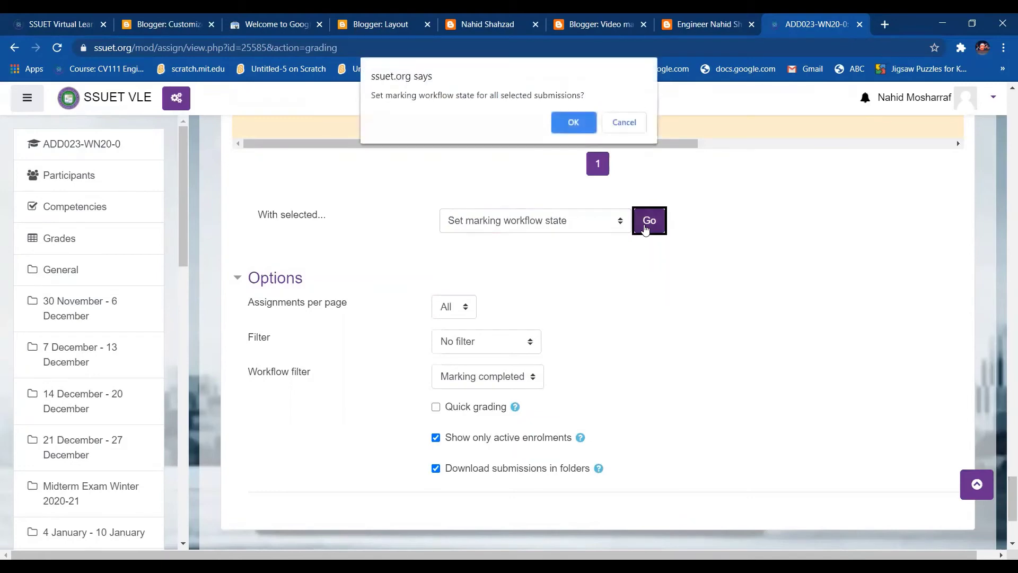
left_click(563, 122)
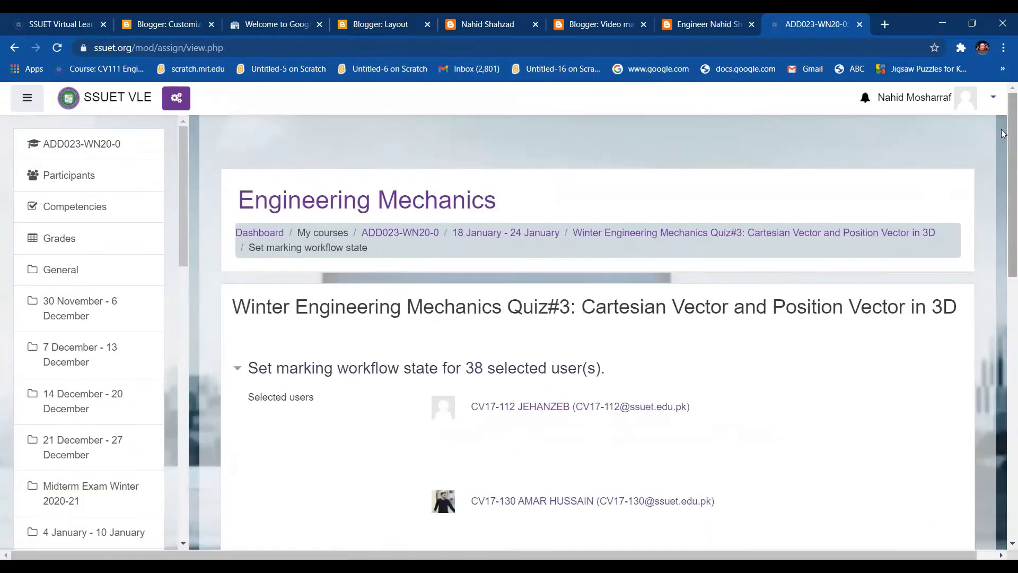
Step: Set the marking workflow state of the selected Quiz#3 submissions to Released, with Notify students set to Yes, and save the changes
scroll(608, 260, "down", 12)
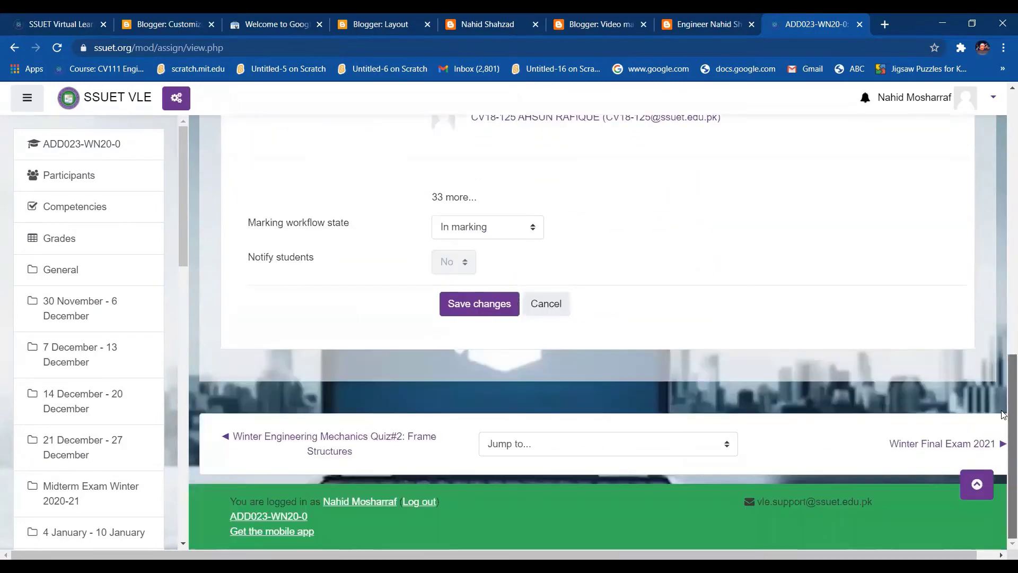
left_click(503, 237)
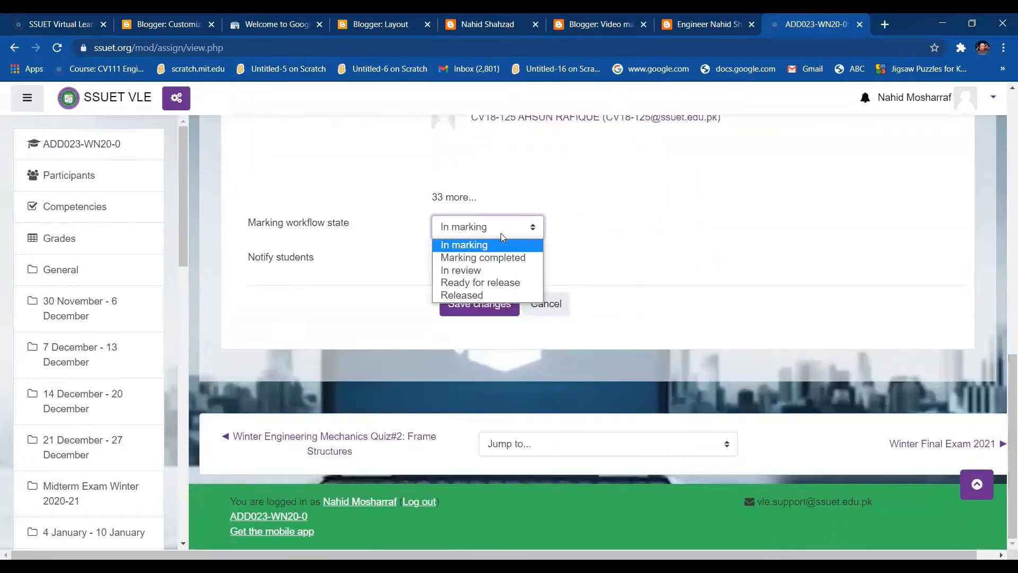
left_click(485, 294)
left_click(462, 264)
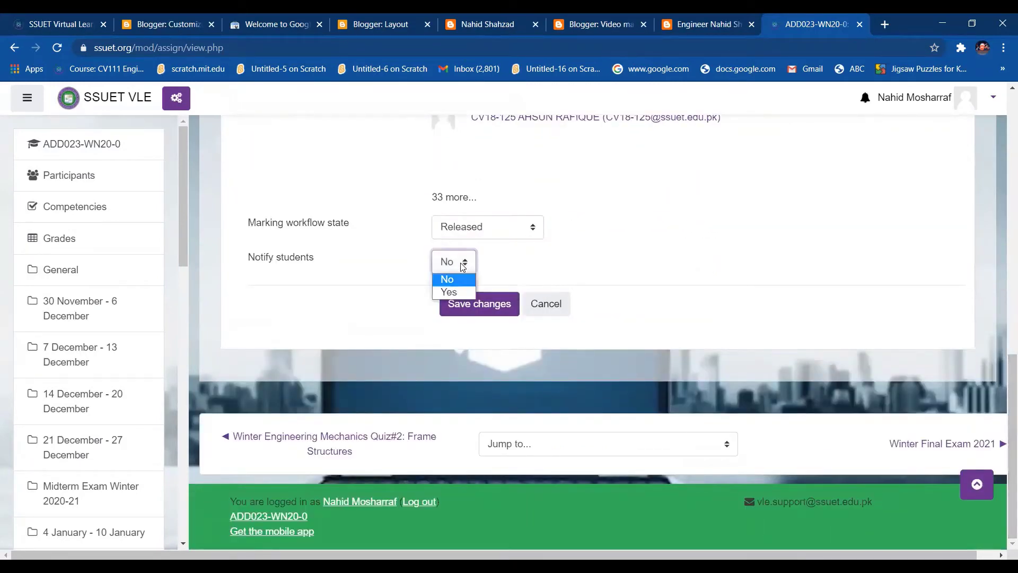
left_click(459, 296)
left_click(460, 303)
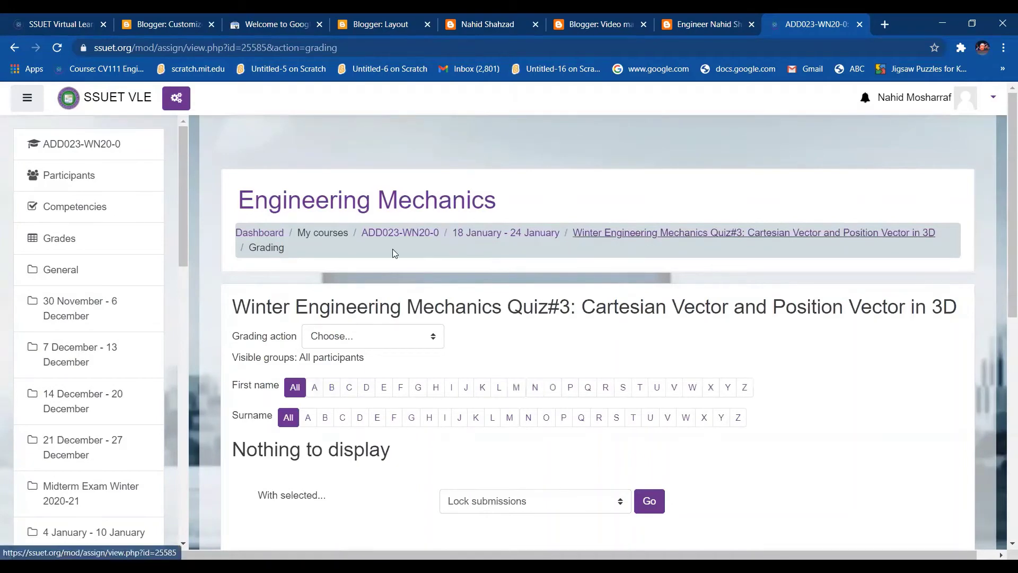
Step: Return to the ADD023-WN20-0 course page, open Winter Final Exam 2021 in the 1 February - 7 February section and view all its submissions
left_click(418, 234)
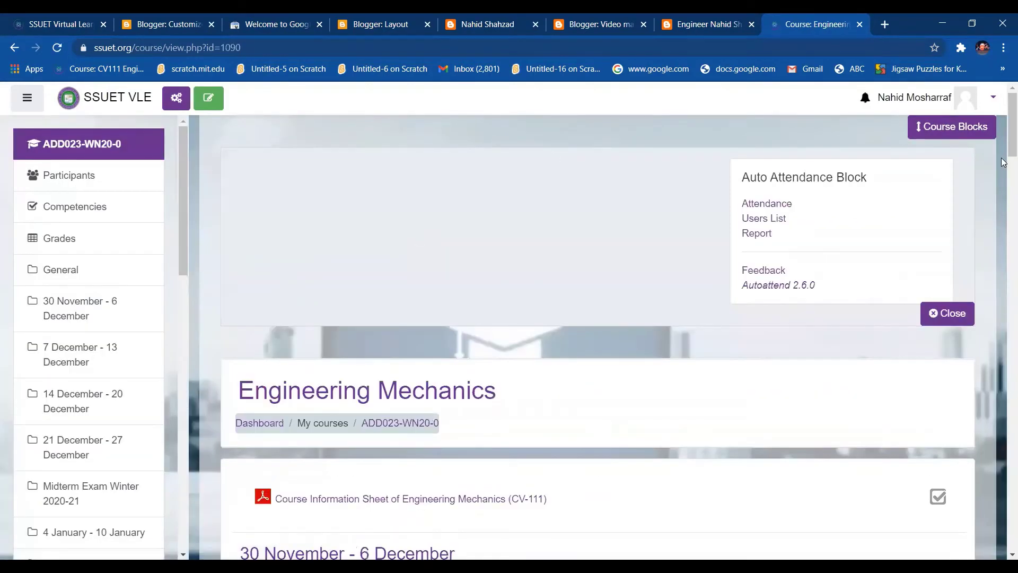
left_click_drag(1004, 143, 1003, 421)
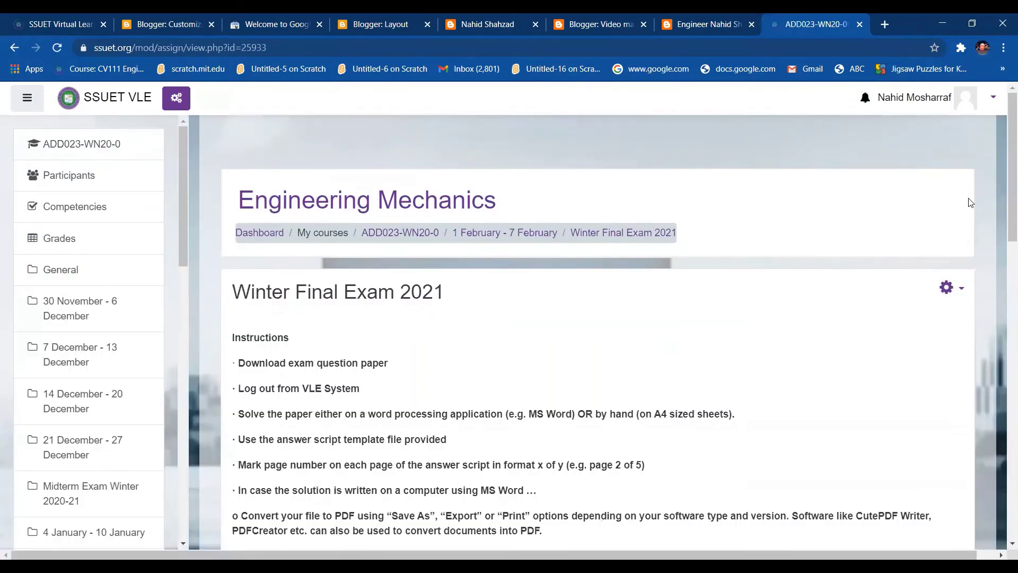
left_click_drag(1003, 186, 1003, 472)
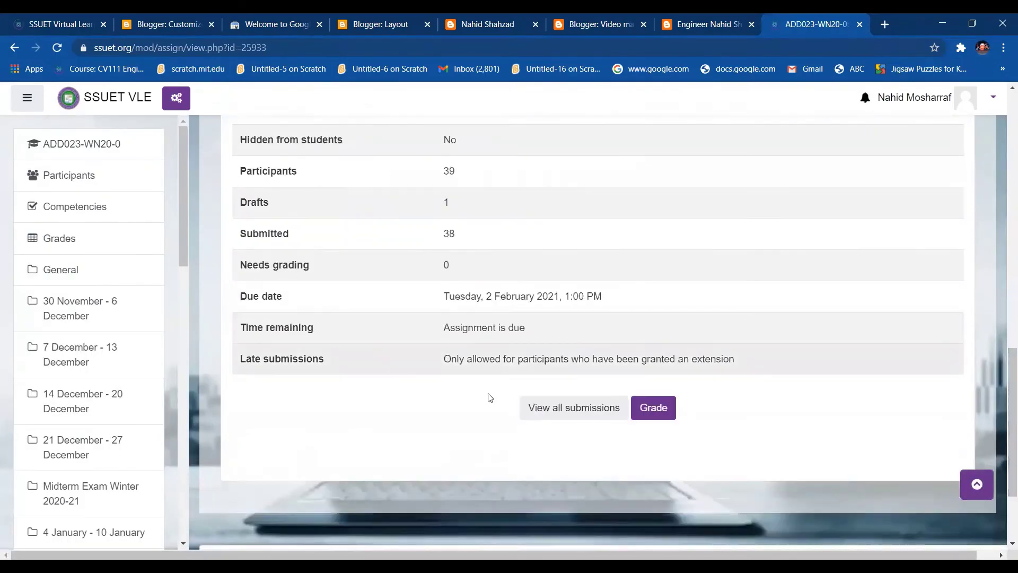
left_click(563, 403)
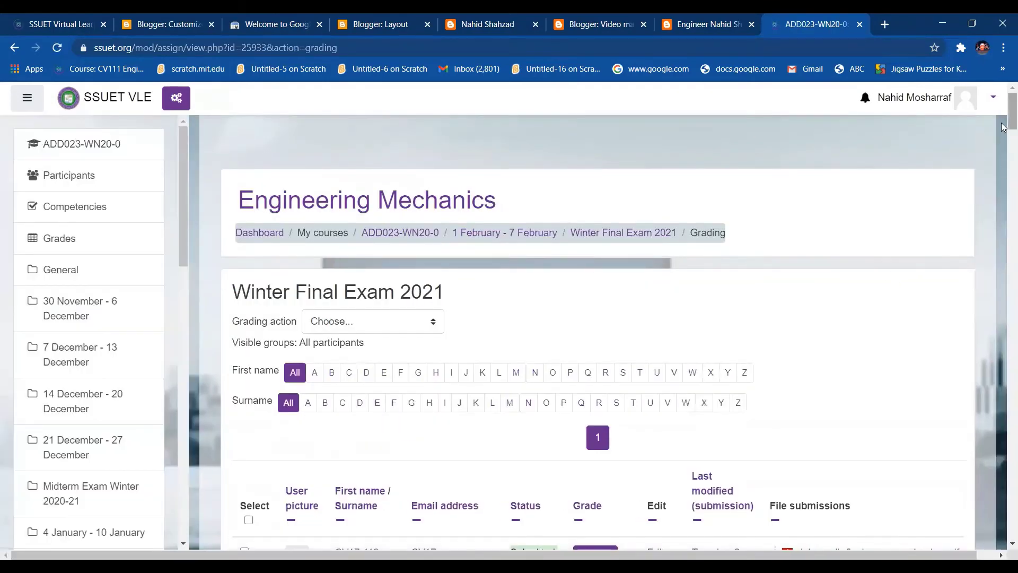
Step: Select all Winter Final Exam 2021 submissions in the grading table and apply the Set marking workflow state action to them
left_click(249, 520)
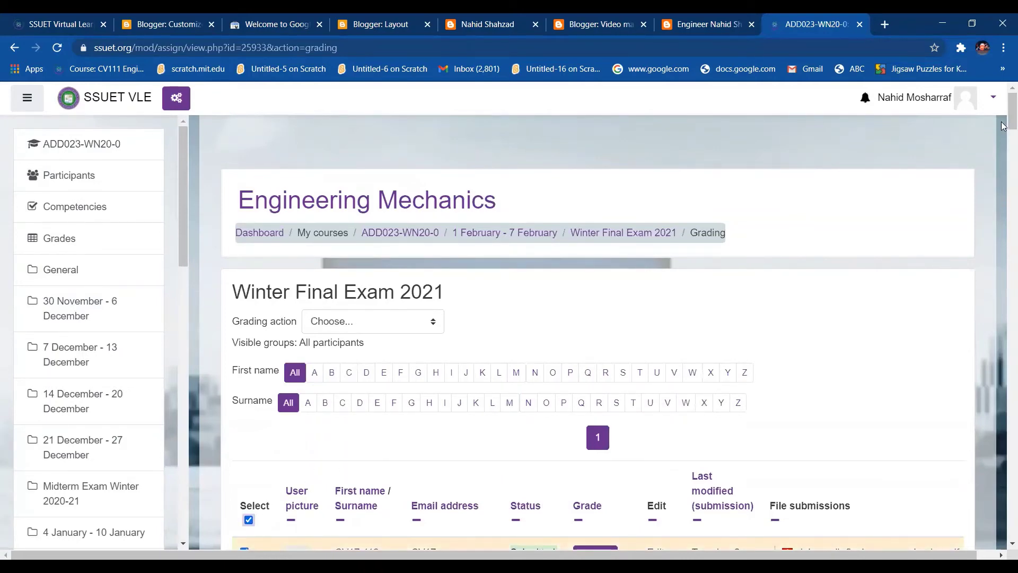
left_click_drag(1003, 121, 1004, 522)
scroll(1003, 522, "up", 4)
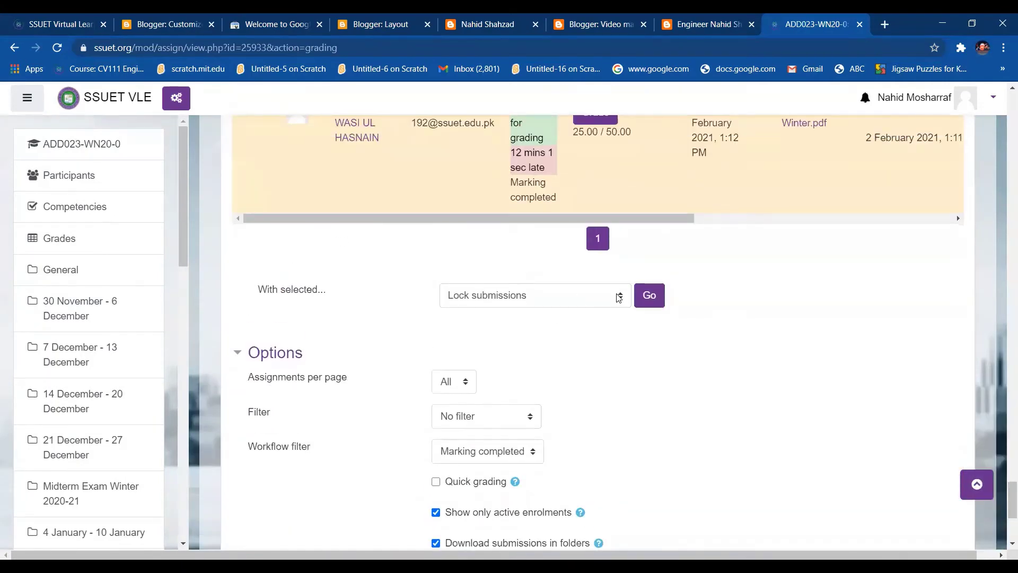
left_click(619, 298)
left_click(565, 377)
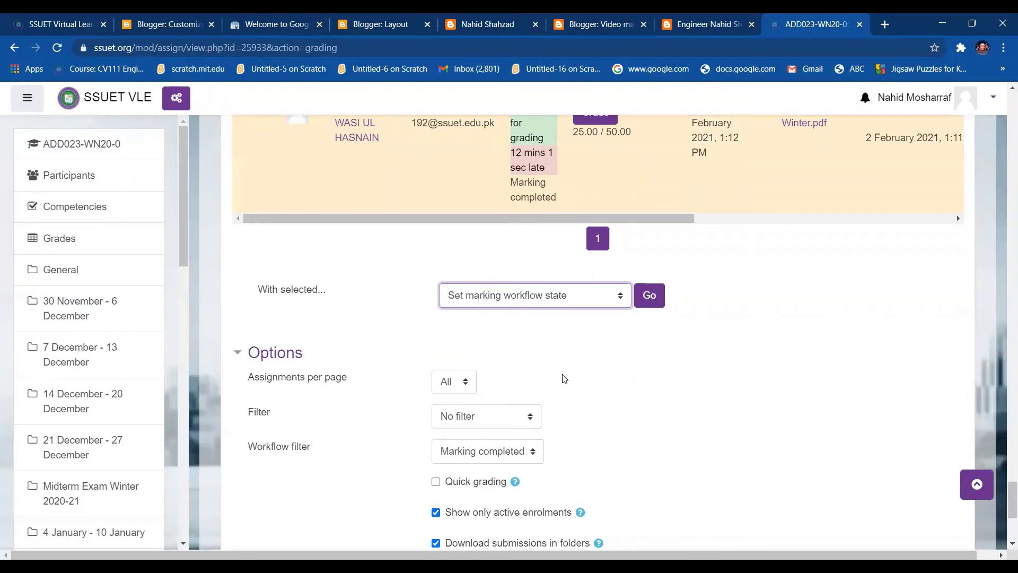
left_click(655, 306)
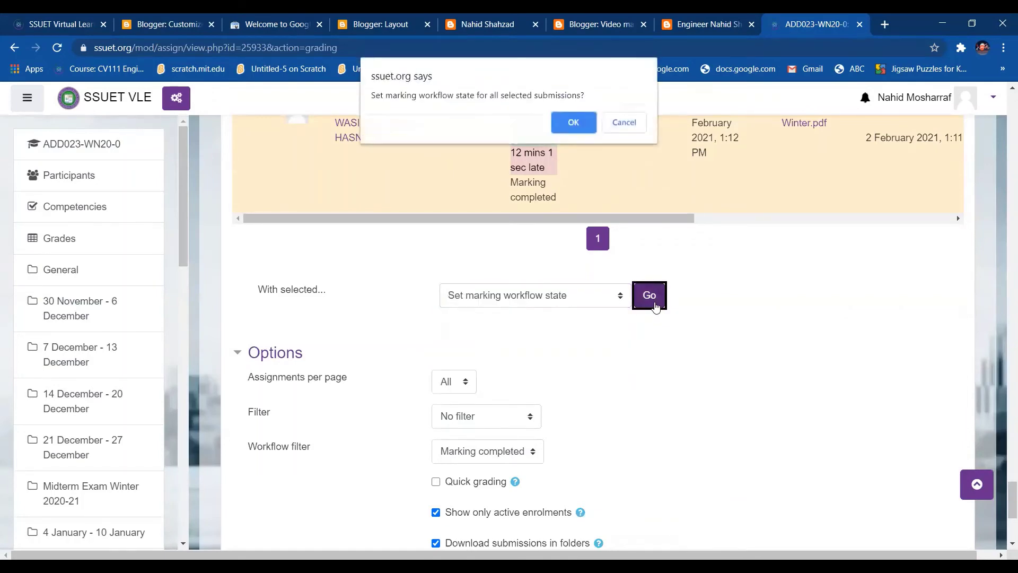
left_click(581, 125)
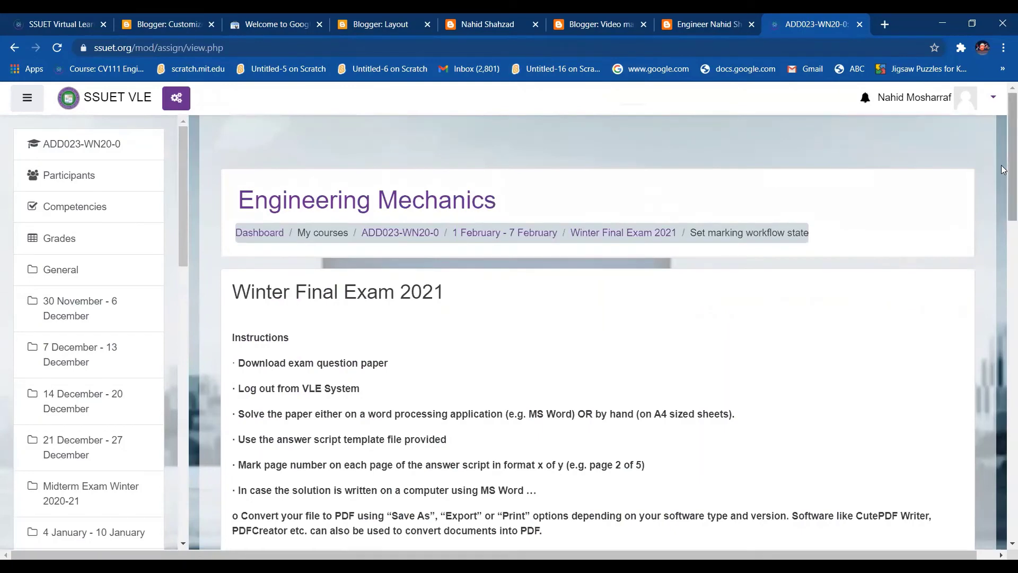
Step: Set the marking workflow state of the selected Winter Final Exam 2021 submissions to Released, with Notify students set to No, and save the changes
left_click_drag(1003, 170, 1003, 506)
left_click(519, 247)
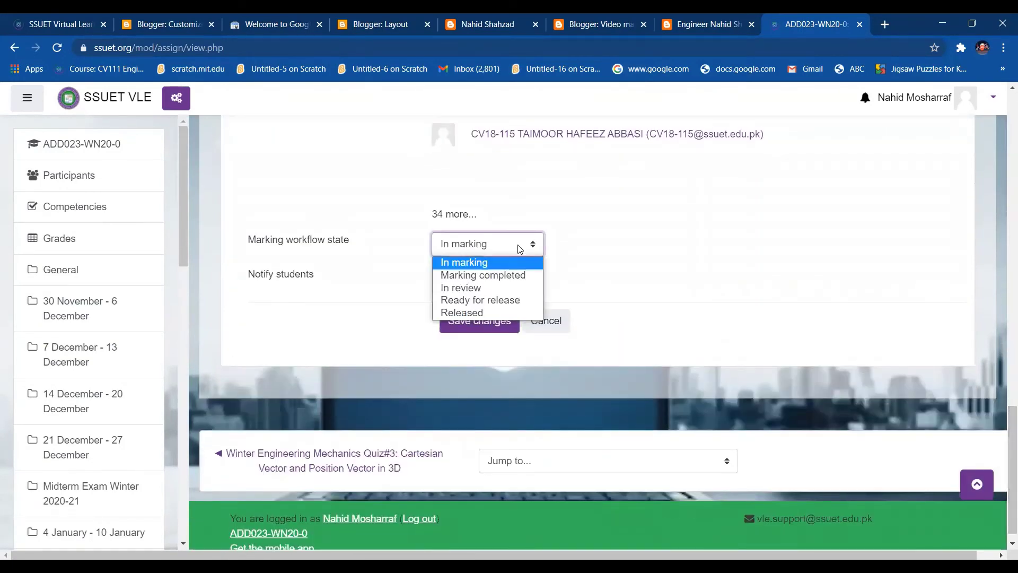
left_click(500, 311)
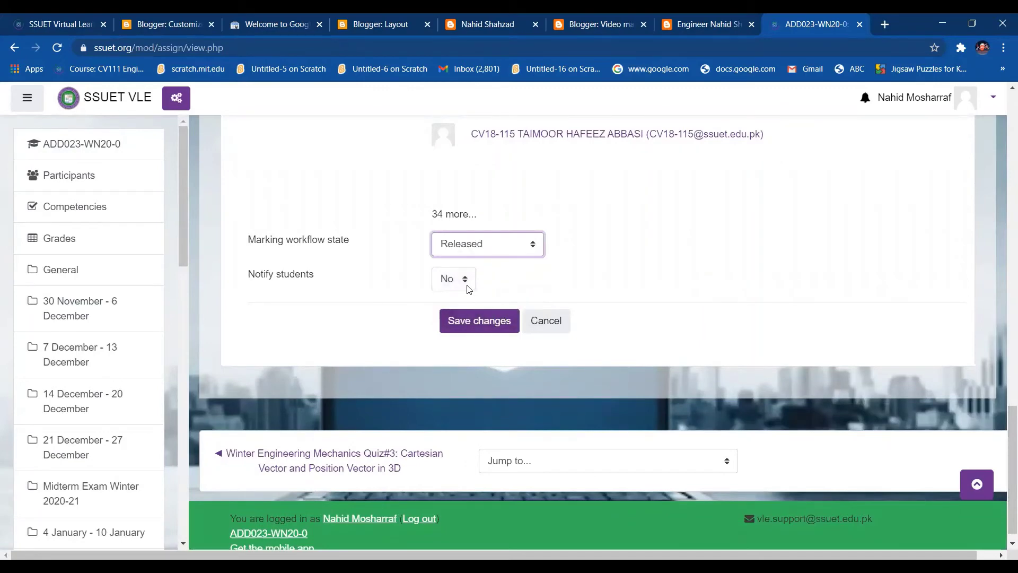
left_click(468, 289)
left_click(464, 302)
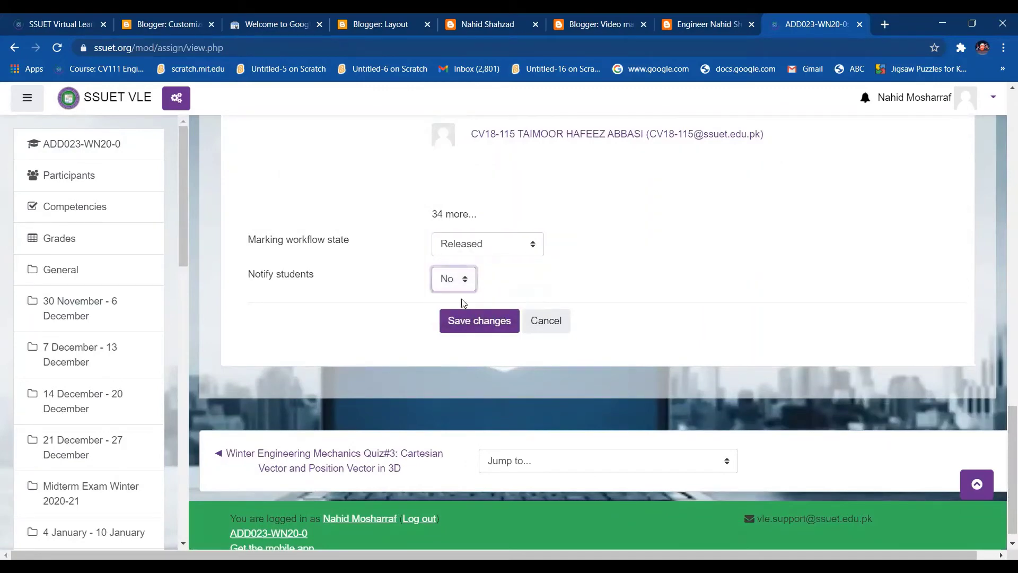
left_click(491, 324)
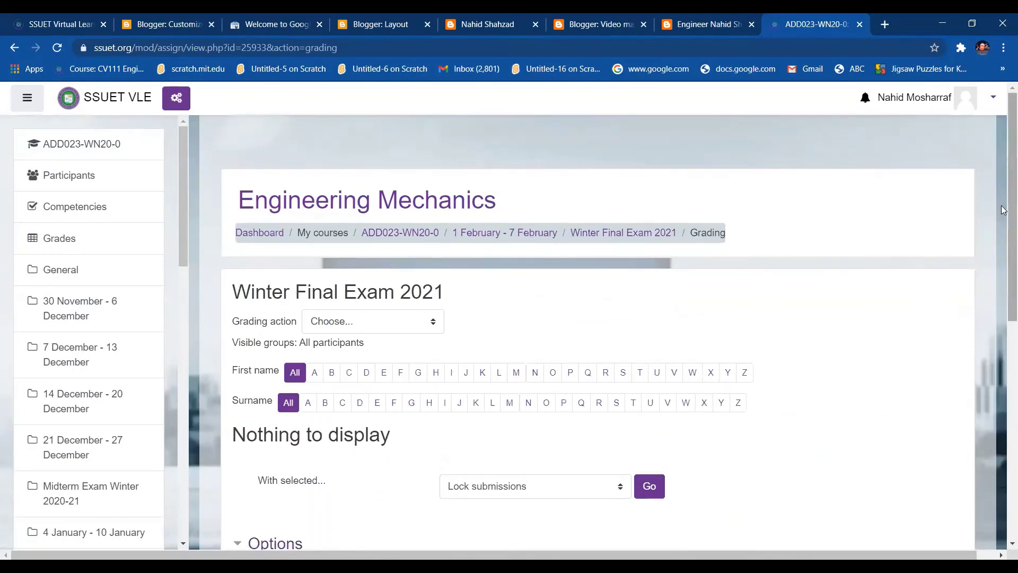
Step: Set the workflow filter of the Winter Final Exam 2021 grading table to Released
right_click(1003, 358)
left_click(1004, 108)
right_click(1004, 192)
right_click(1004, 171)
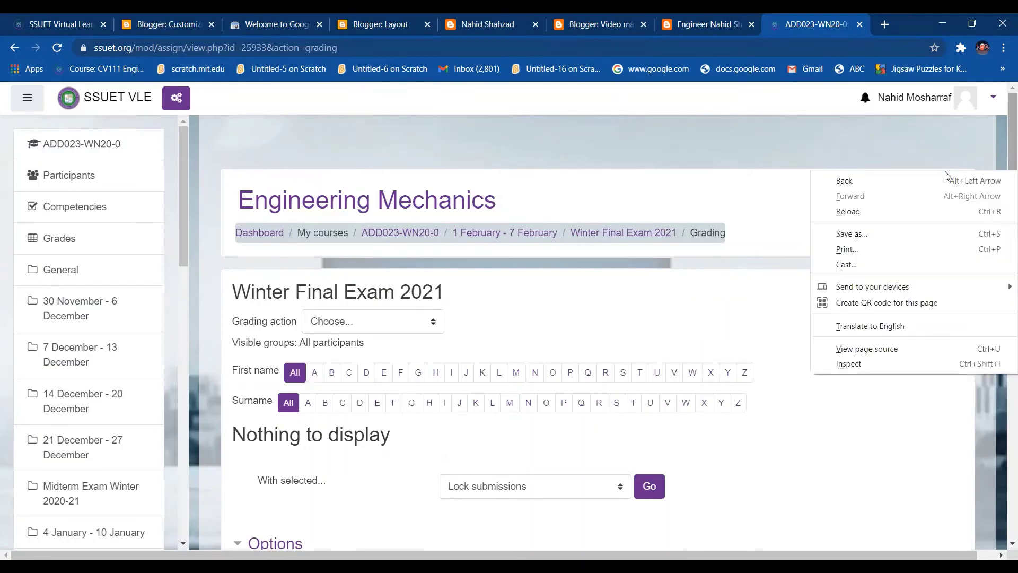
left_click(935, 165)
left_click_drag(1004, 191, 1003, 408)
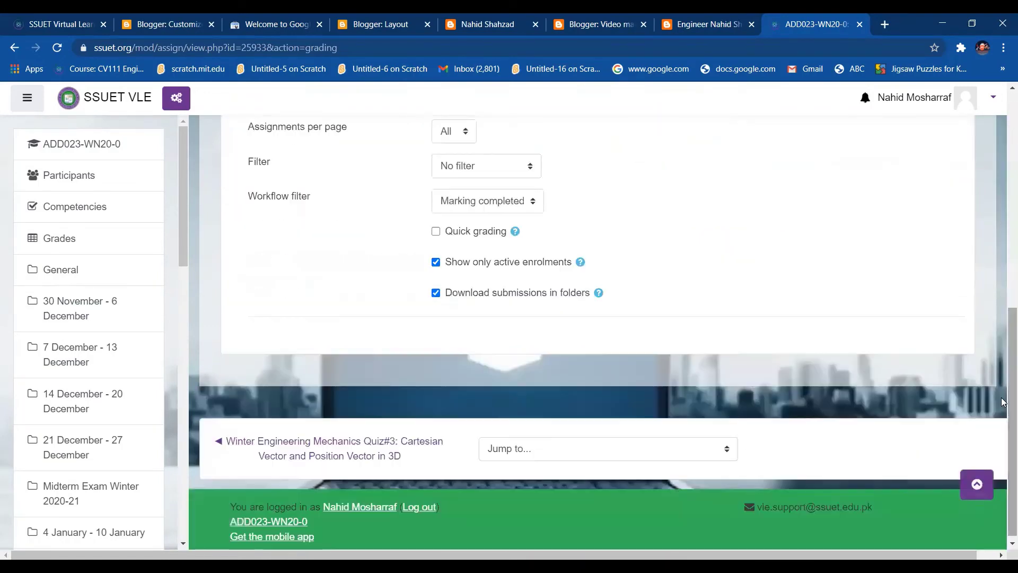
left_click(522, 211)
left_click(491, 292)
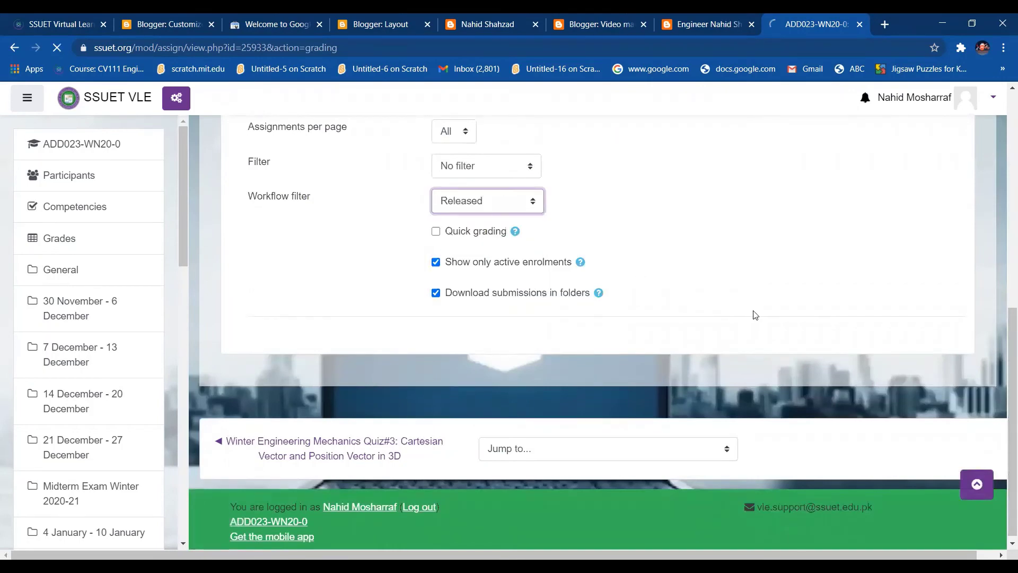
Step: Open the Engineering Mechanics gradebook from the grading actions of the Winter Final Exam 2021 page
left_click_drag(1003, 424, 1003, 171)
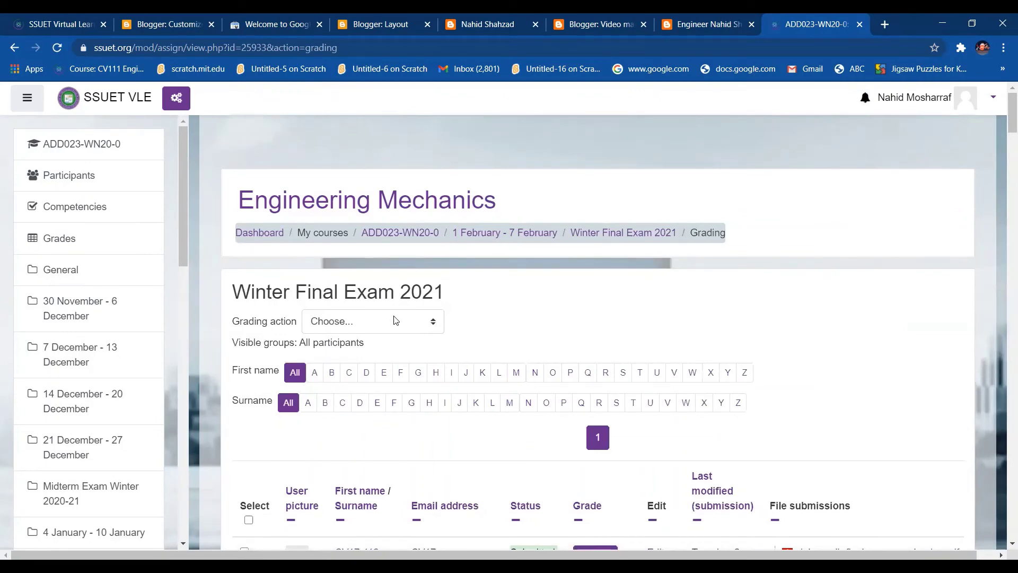
left_click(428, 324)
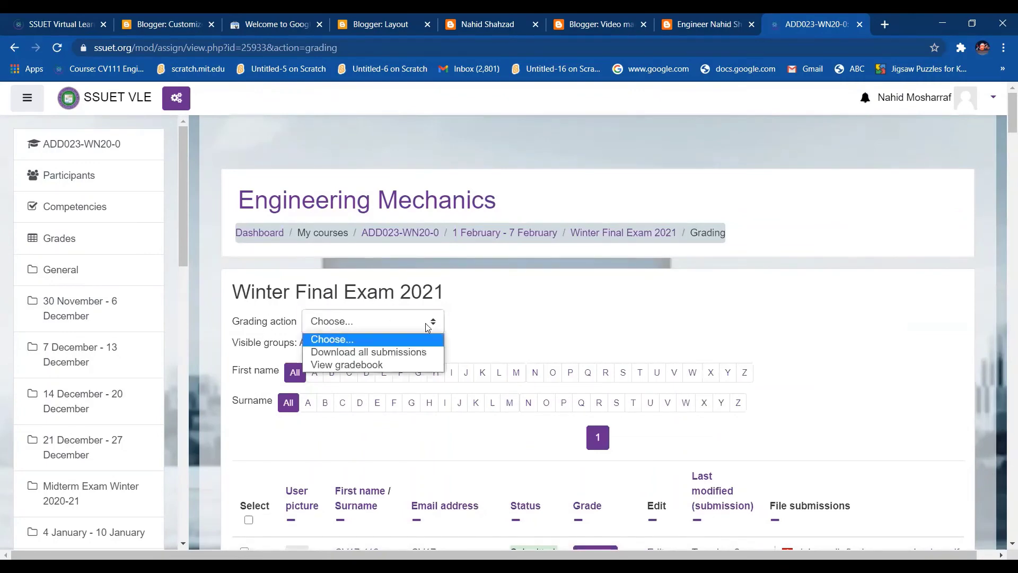
left_click(403, 366)
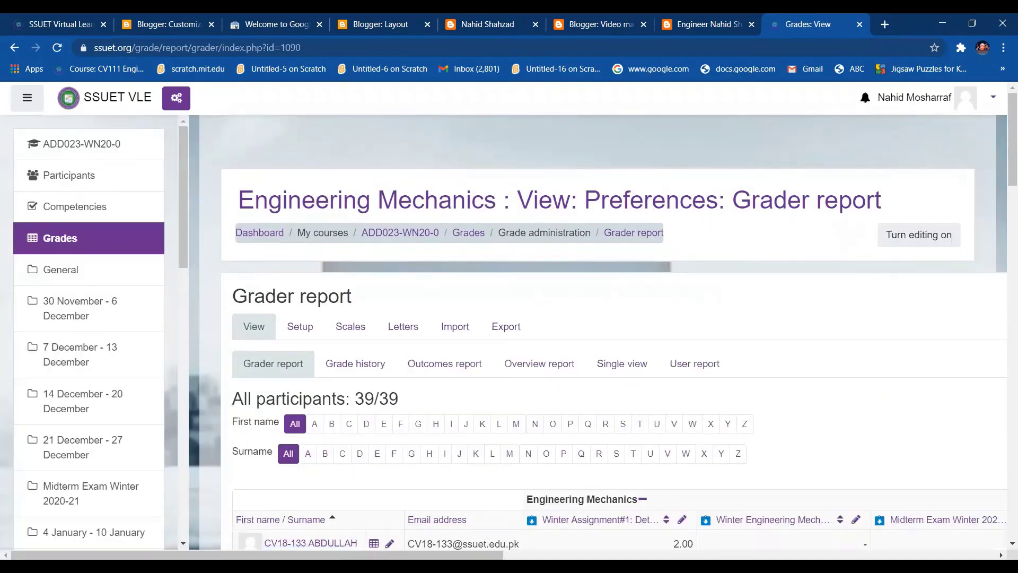
Step: Examine the students' marks in the grader report, from Winter Assignment#1 across to Winter Final Exam 2021 and the course total
left_click_drag(255, 555, 335, 555)
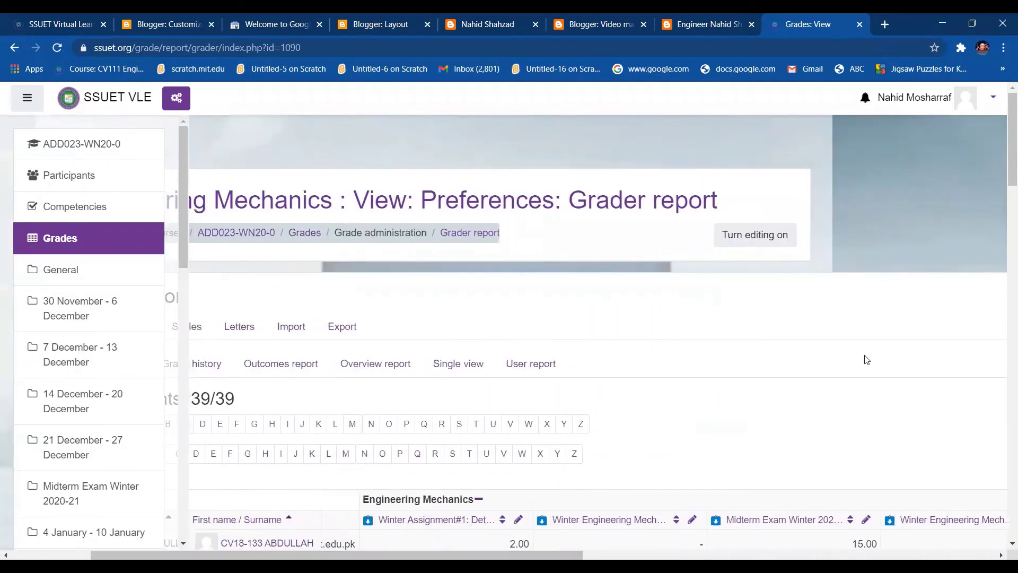
scroll(1004, 249, "down", 6)
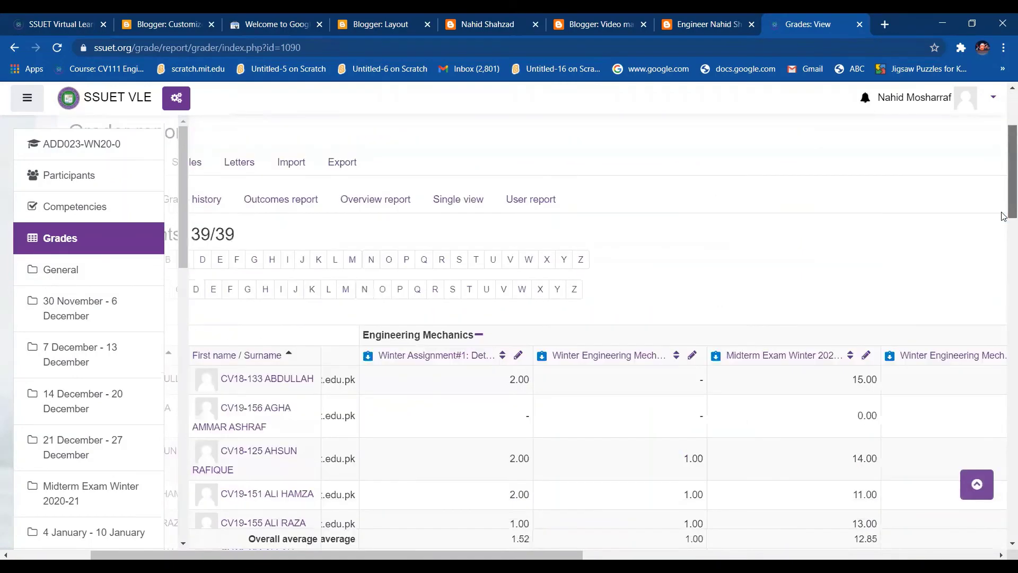
scroll(1004, 250, "down", 1)
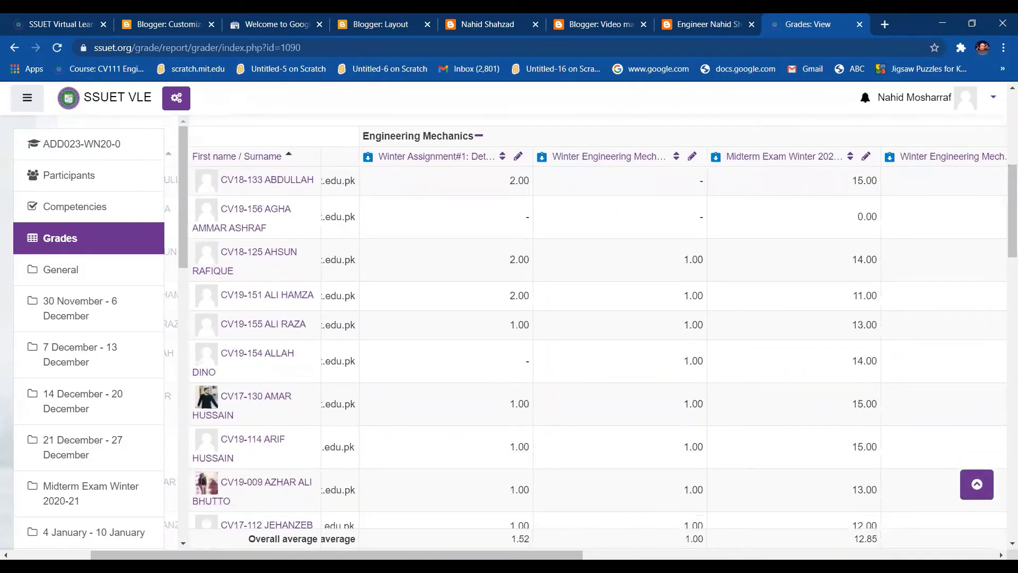
right_click(588, 351)
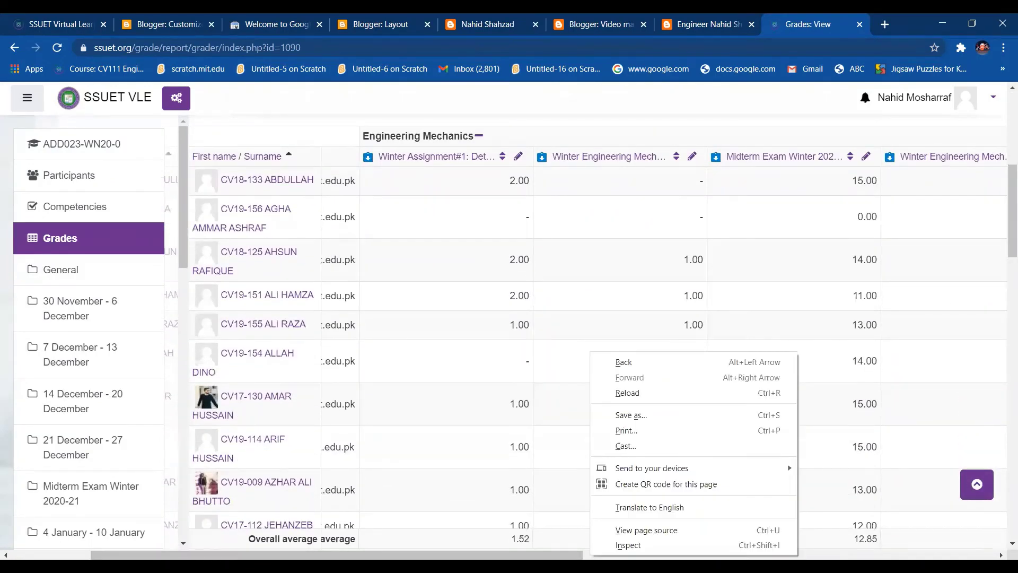
left_click_drag(336, 555, 338, 555)
scroll(806, 538, "right", 8)
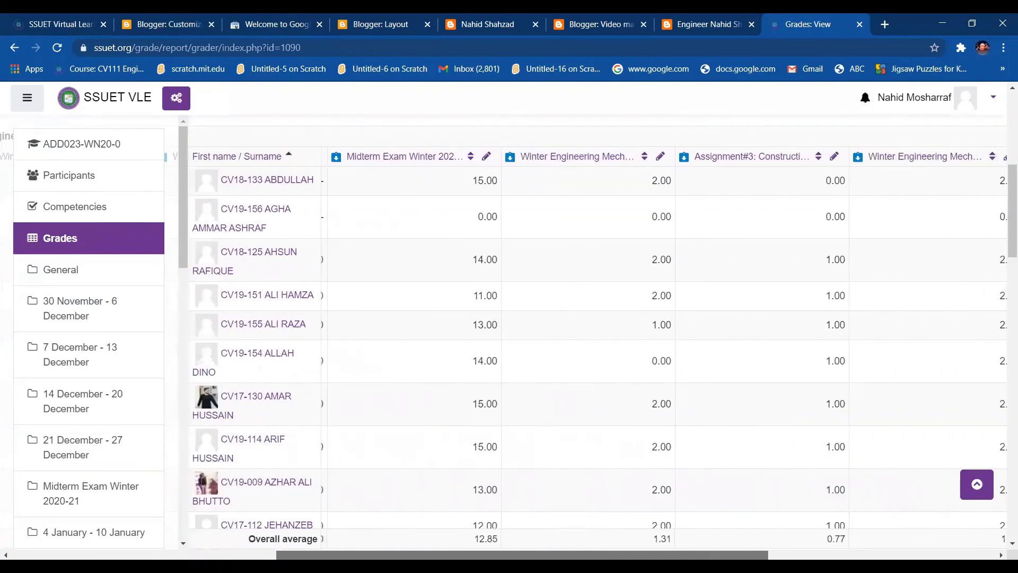
scroll(806, 539, "right", 7)
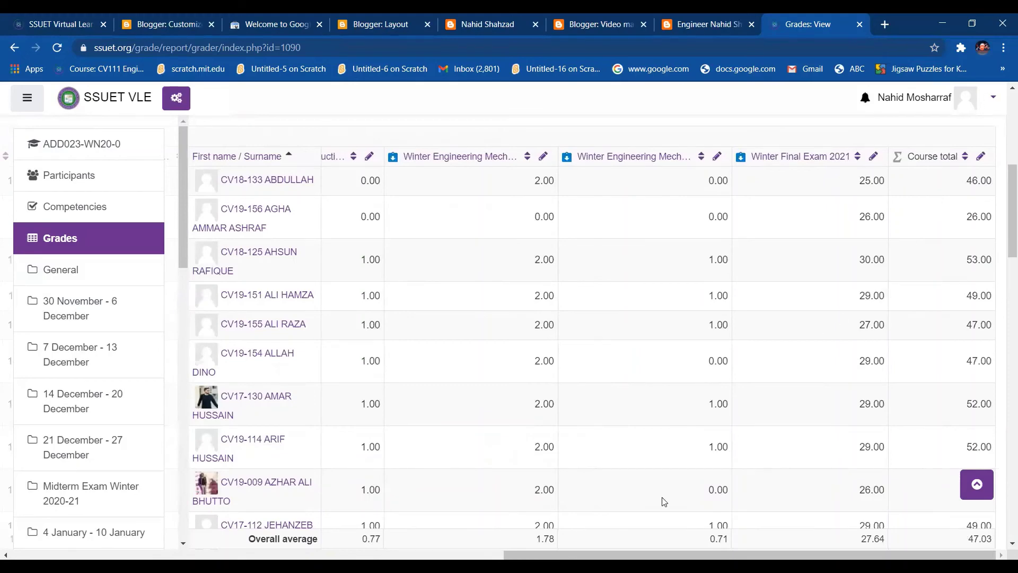
scroll(598, 345, "left", 7)
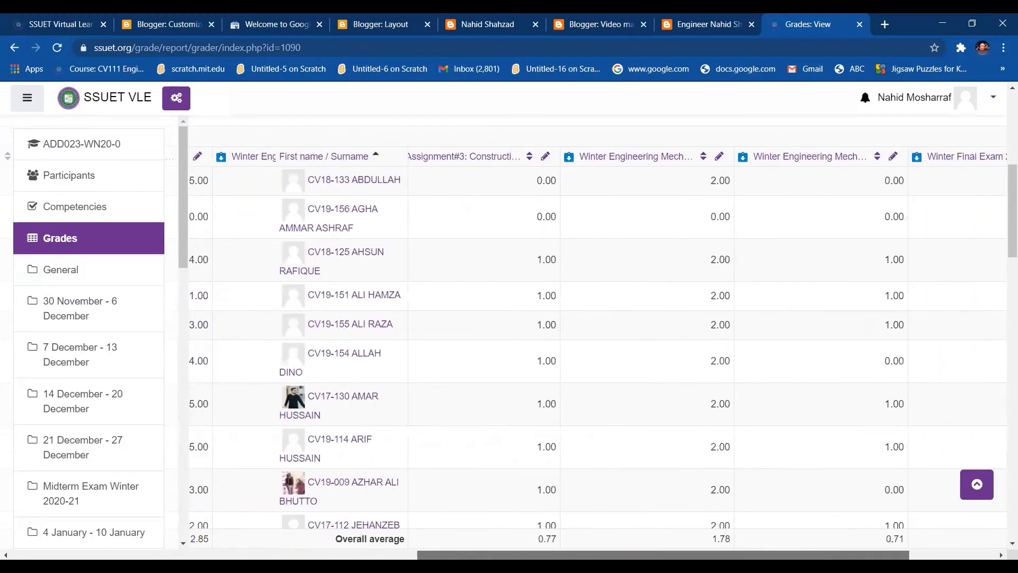
scroll(552, 454, "left", 3)
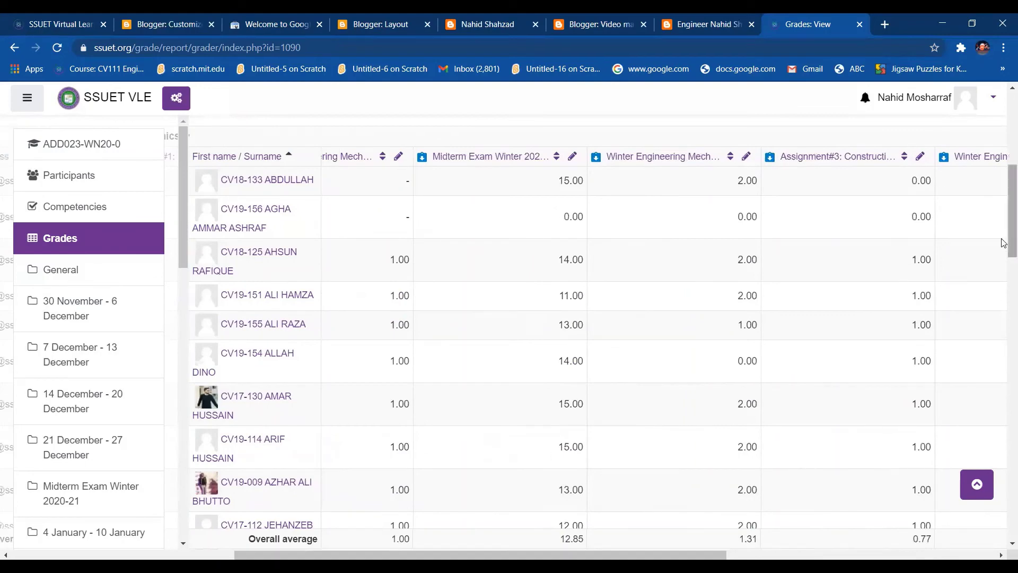
scroll(1004, 213, "up", 1)
scroll(1004, 213, "up", 7)
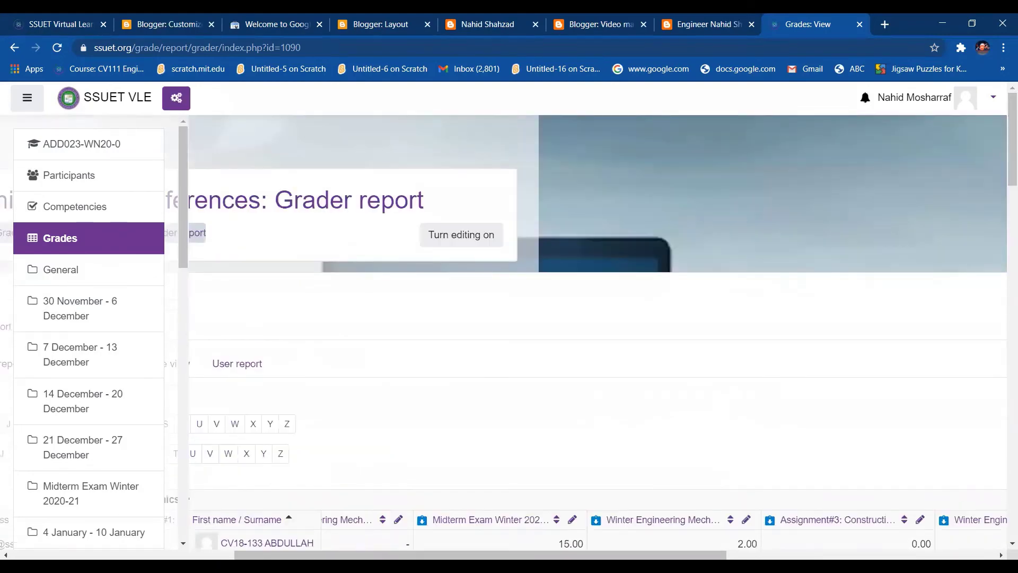
Step: Export the course grades as an OpenDocument spreadsheet with all grade items and the course total included, and download the file
scroll(479, 364, "left", 8)
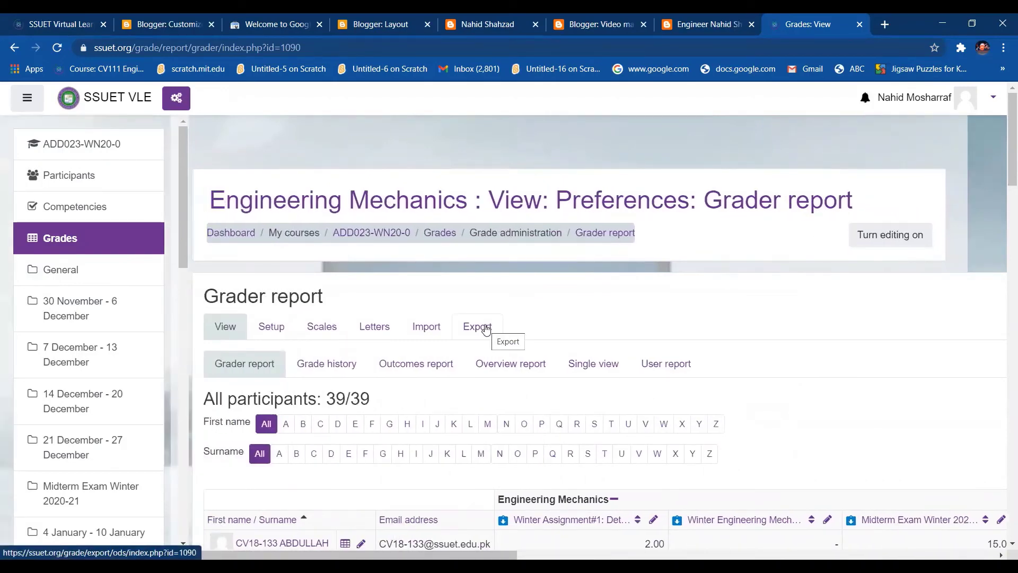
left_click(486, 327)
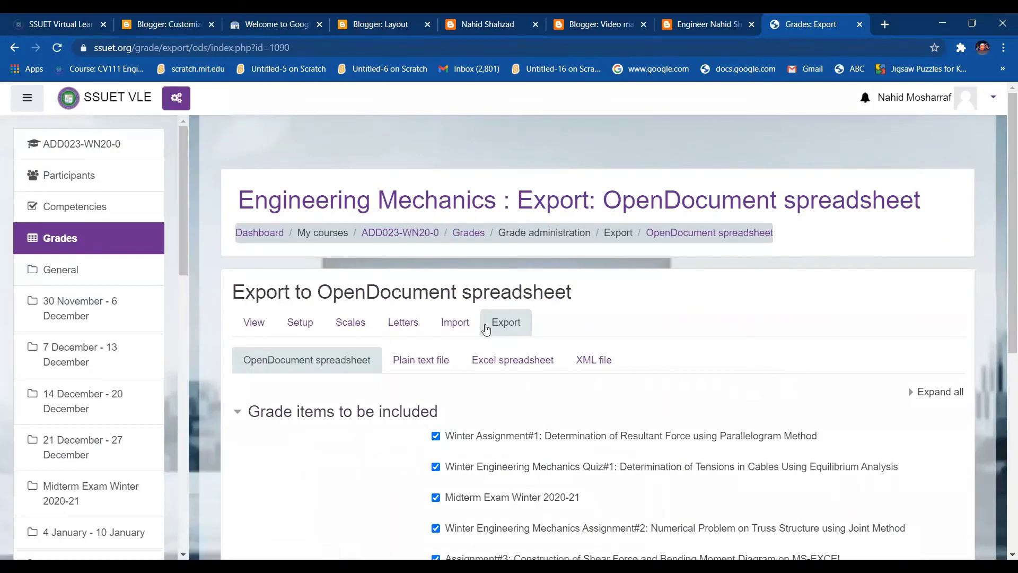
right_click(1004, 259)
left_click(1004, 235)
scroll(558, 432, "down", 6)
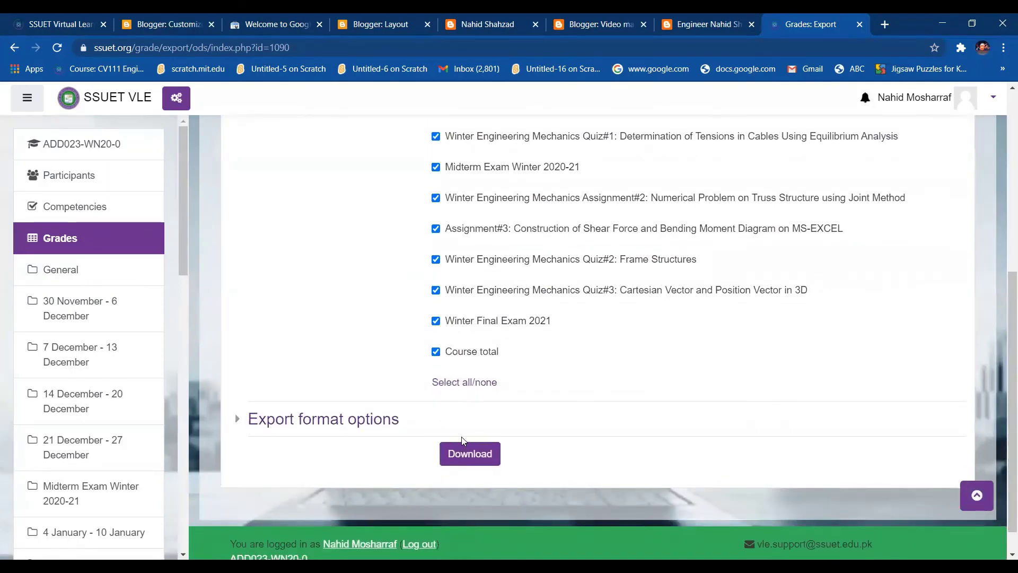
left_click(462, 454)
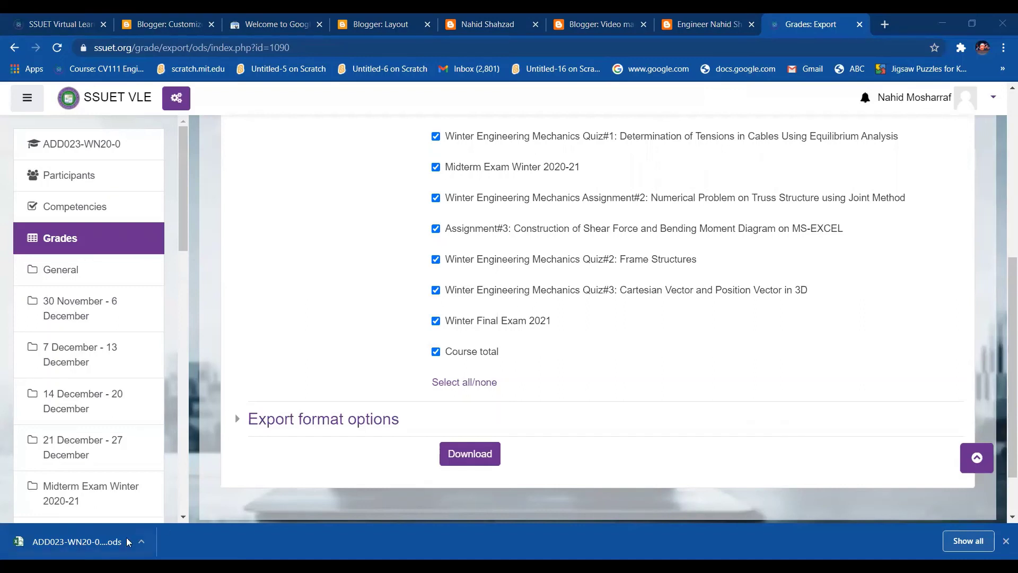
Step: Open the downloaded ADD023-WN20-0 grades file in Excel, look over the exported marks, and switch back to the browser's grade export page
left_click(79, 541)
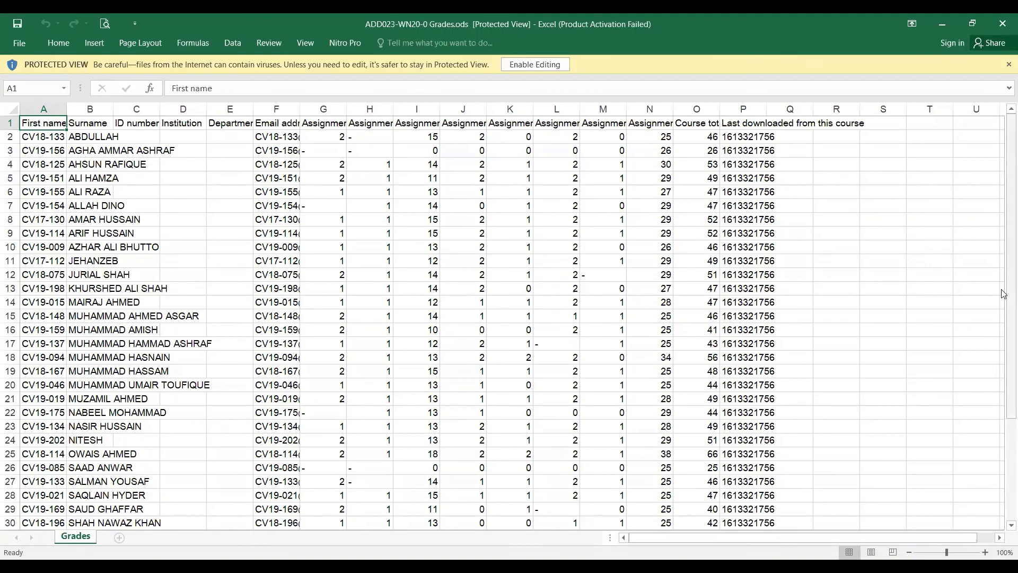
left_click_drag(1004, 294, 1004, 212)
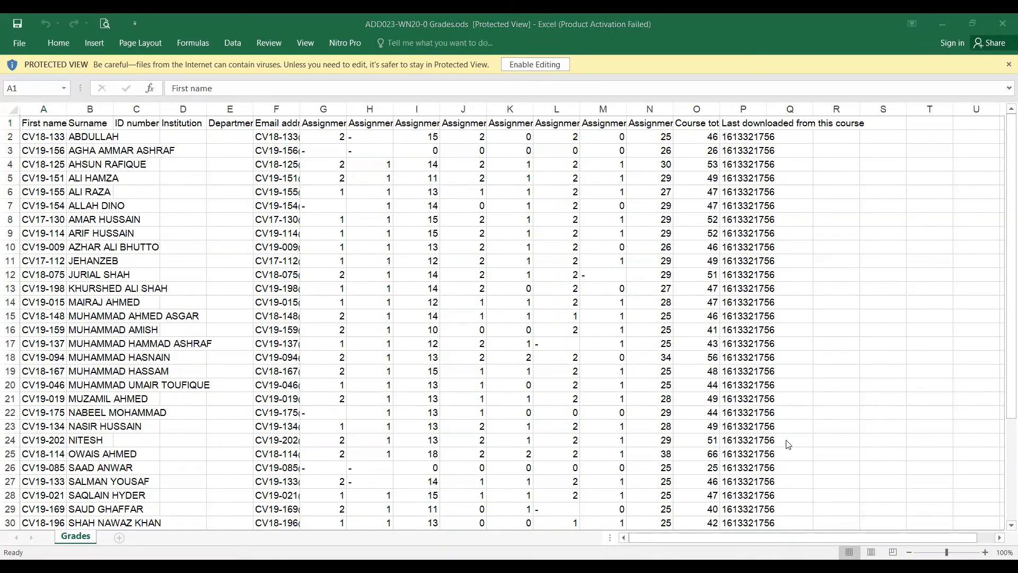
key("alt+Tab")
left_click_drag(778, 357, 416, 398)
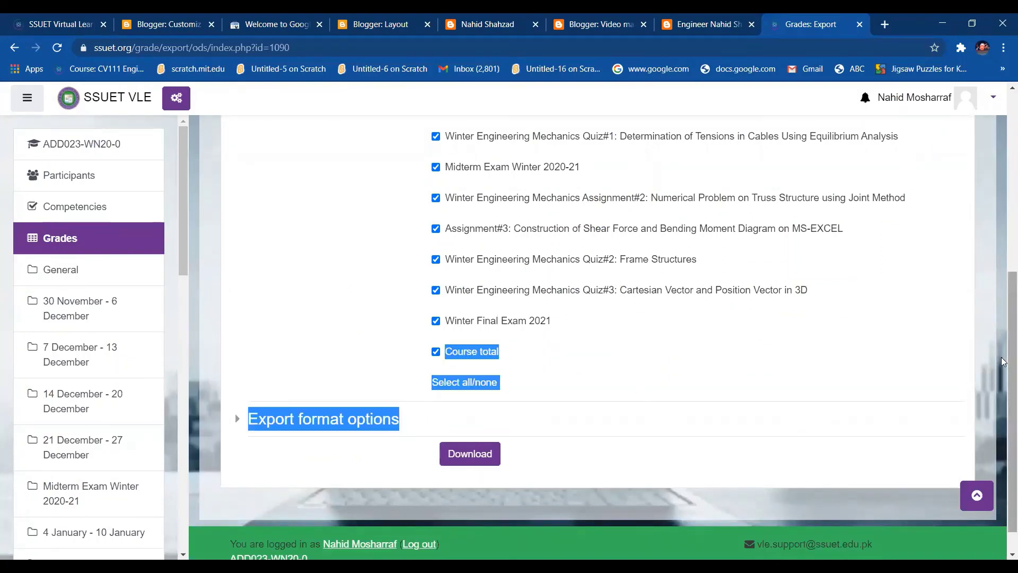
right_click(1003, 332)
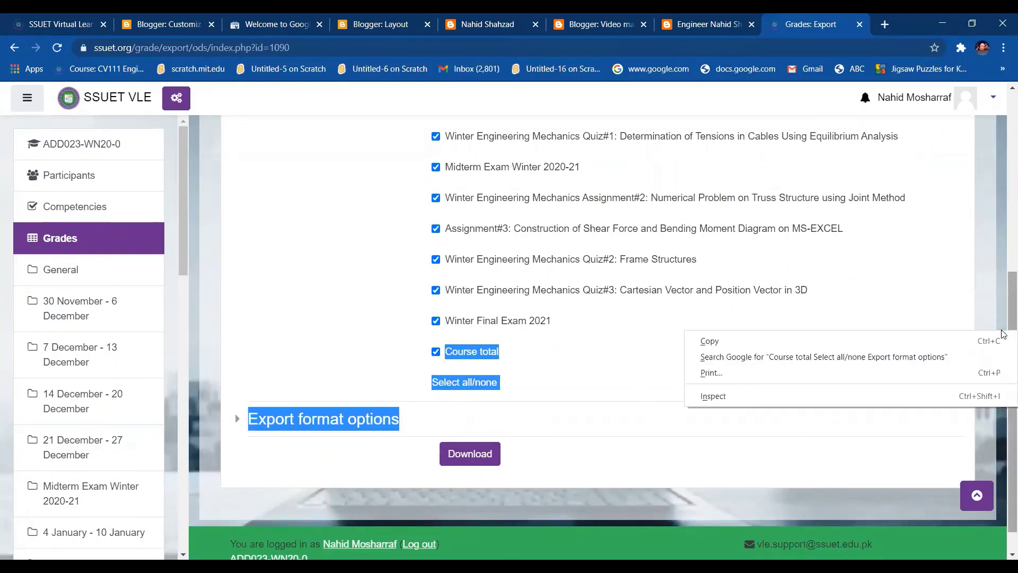
left_click(710, 444)
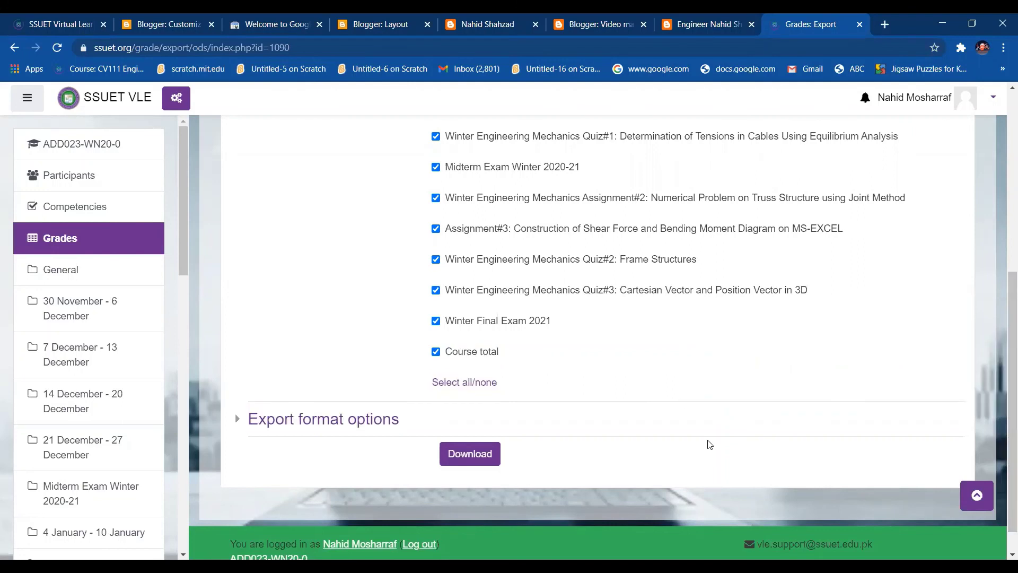